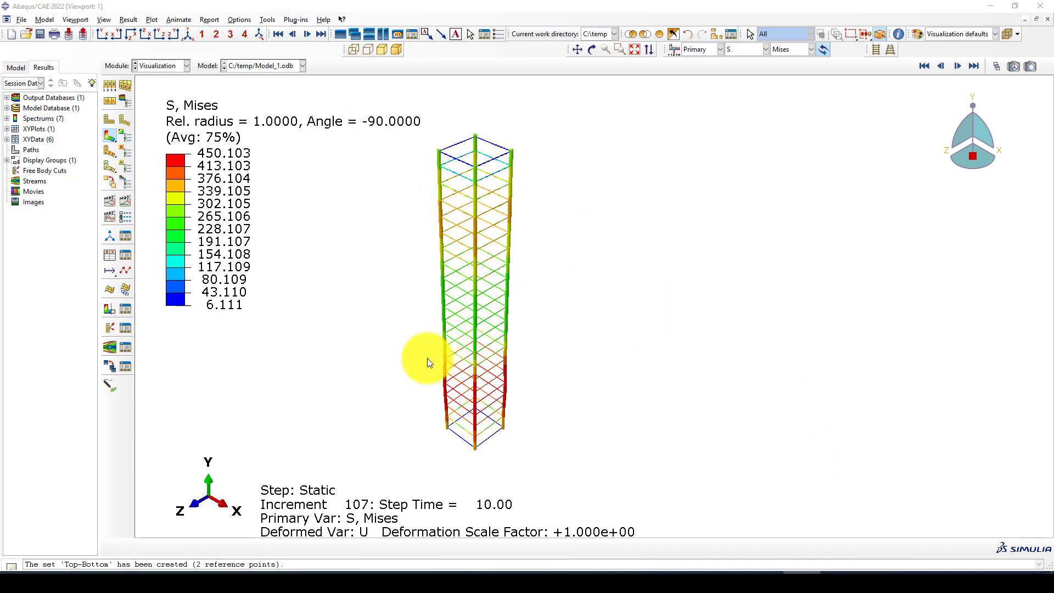
scroll(471, 299, "down", 1)
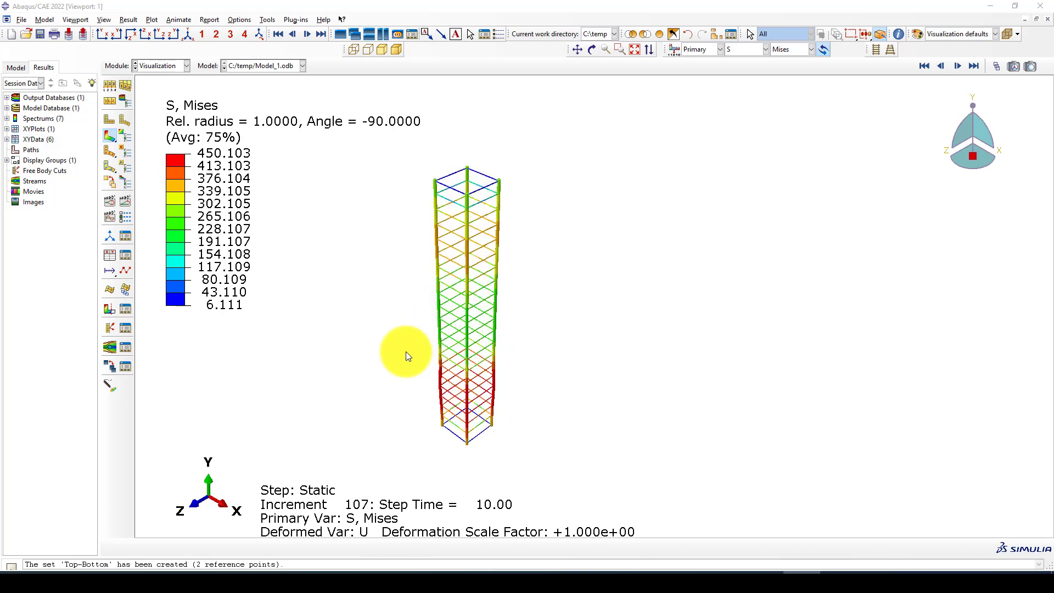
scroll(406, 351, "up", 3)
scroll(529, 308, "down", 1)
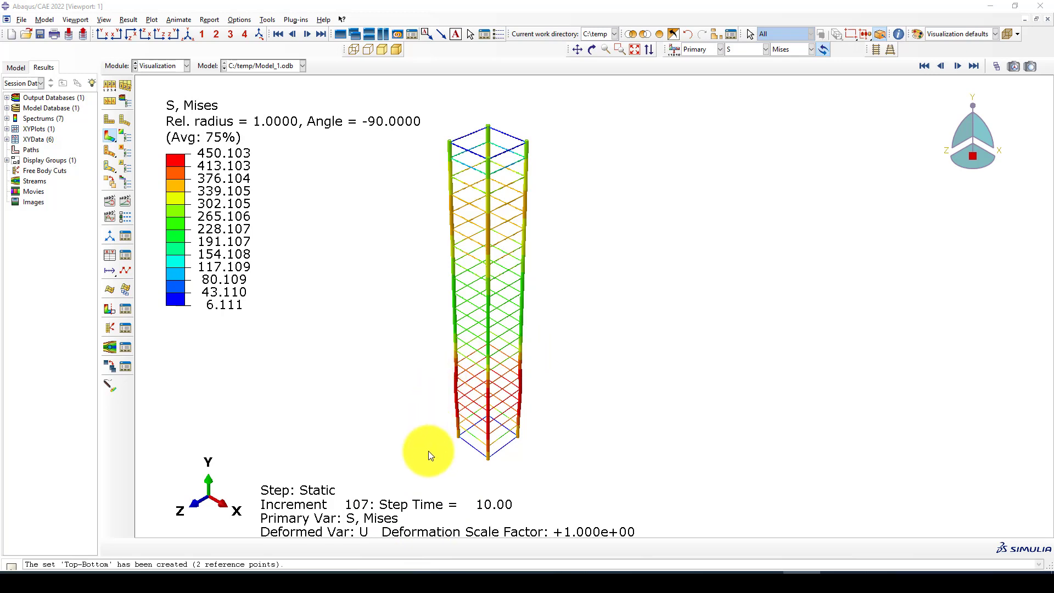
- Switch to the Excel workbook and examine the chart together with the Du and Fu values
left_click(357, 571)
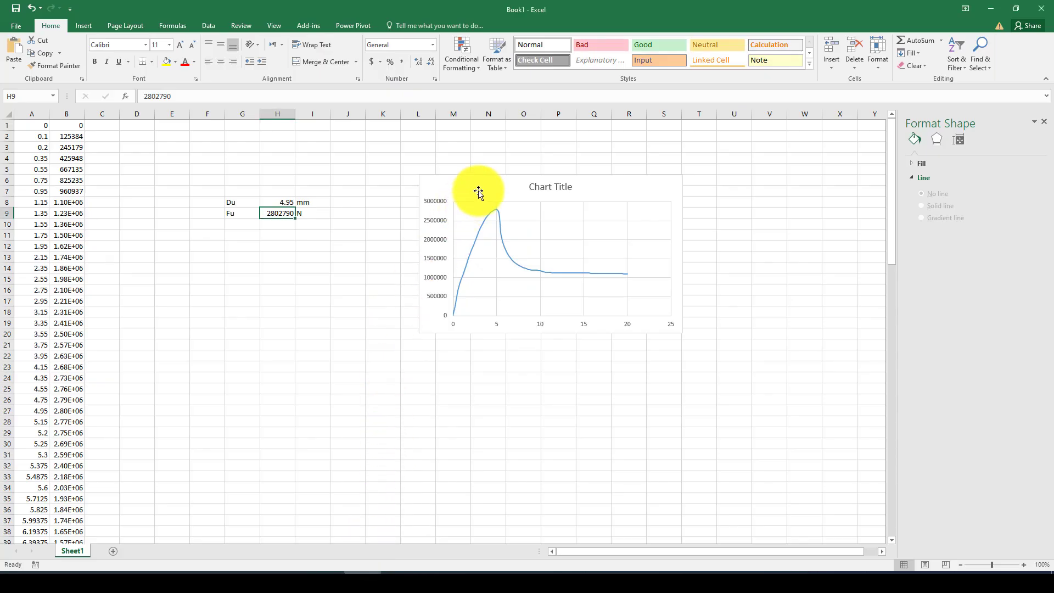
left_click_drag(478, 191, 473, 193)
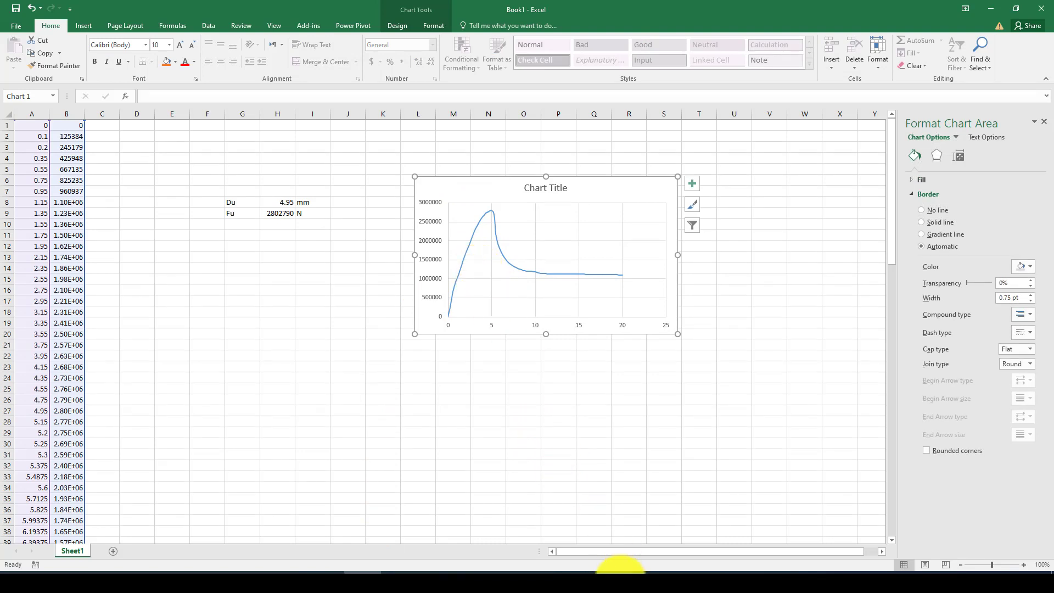
left_click(617, 570)
left_click(617, 569)
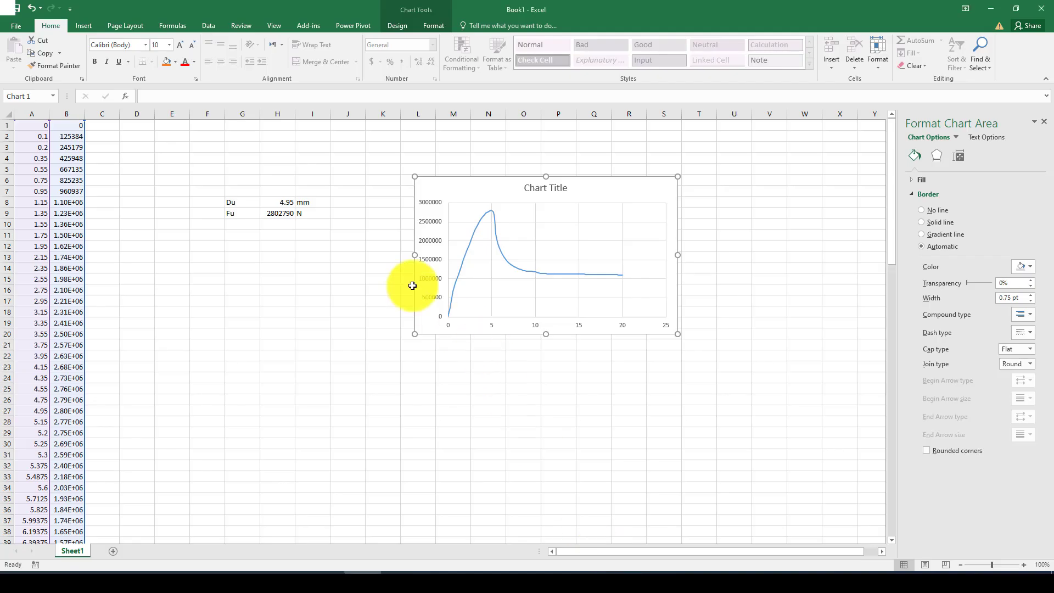
left_click_drag(451, 191, 442, 187)
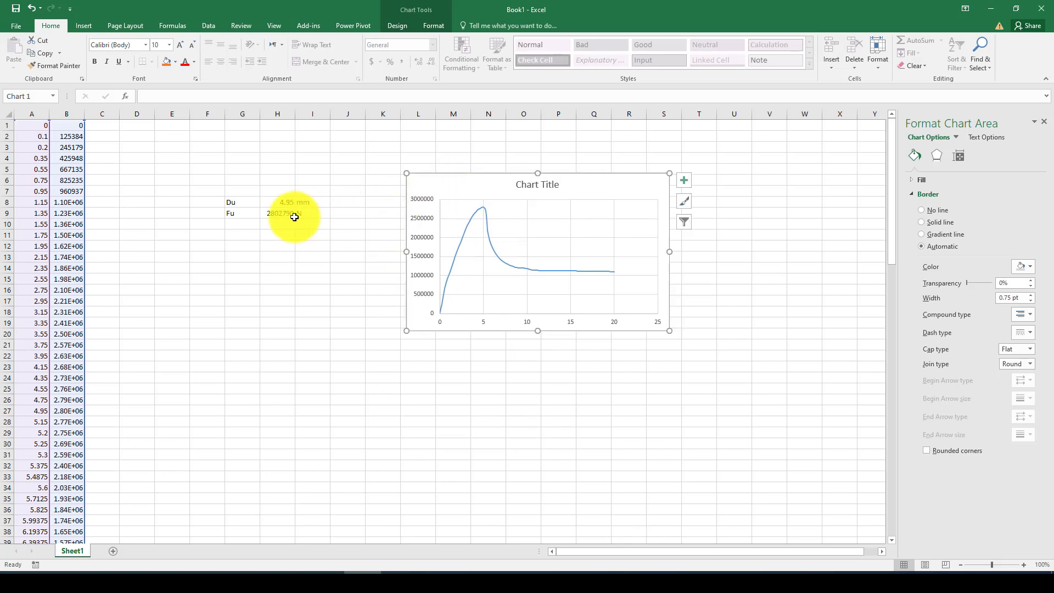
left_click(275, 214)
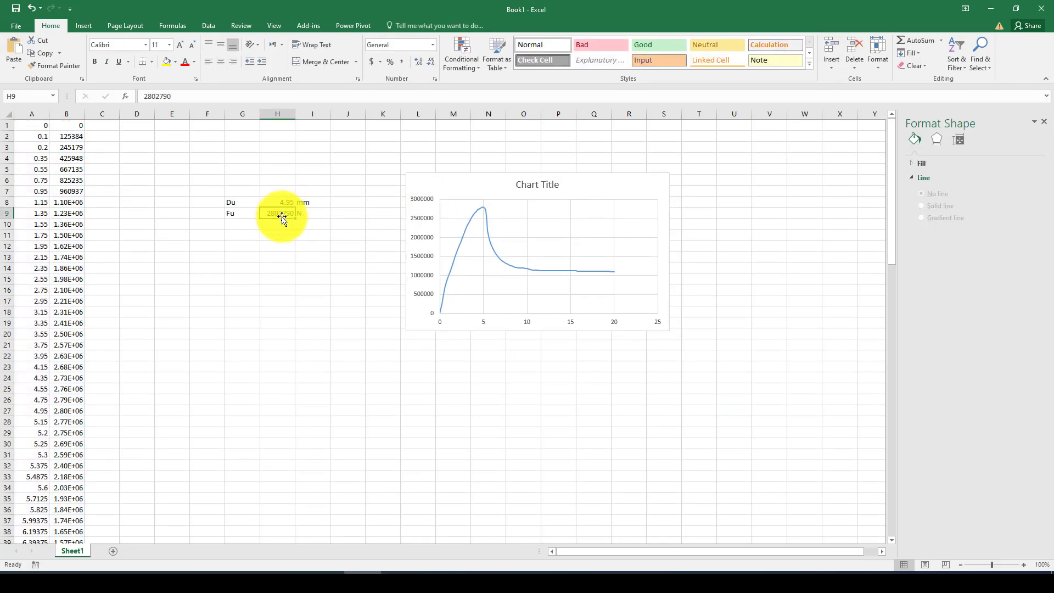
left_click(281, 202)
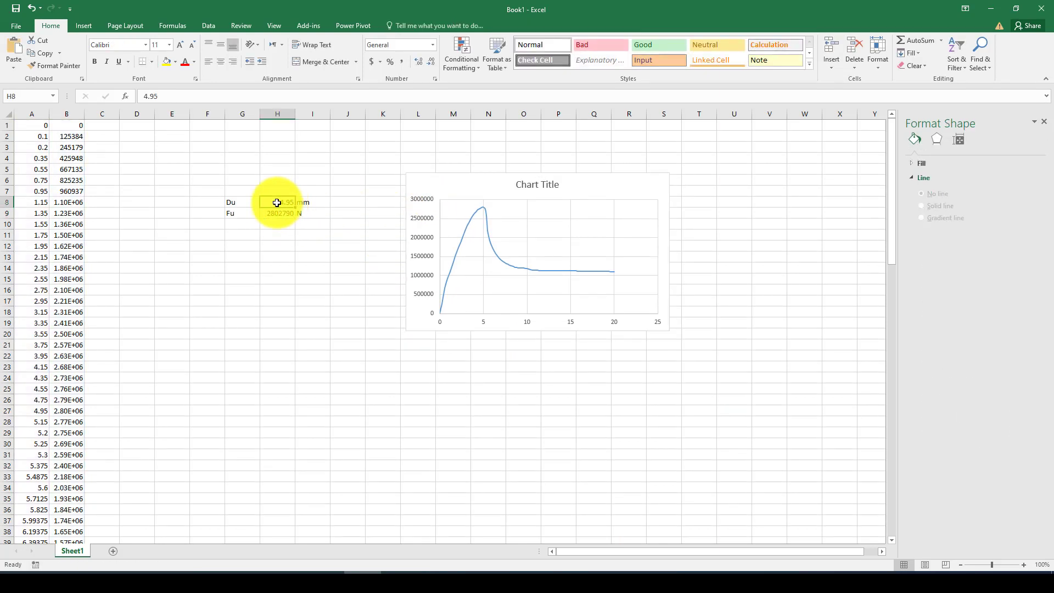
left_click(278, 212)
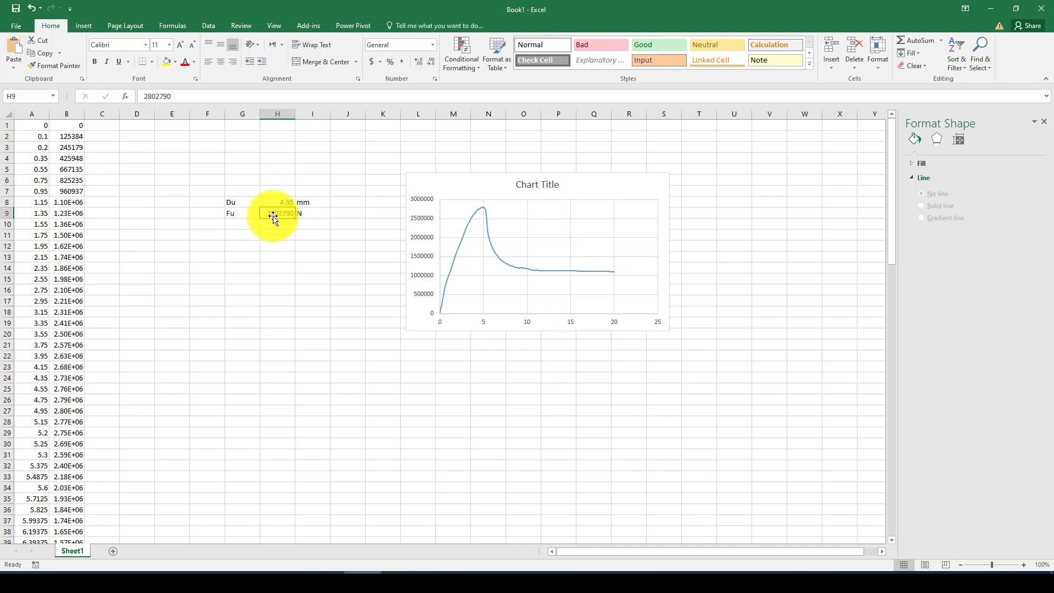
left_click(289, 344)
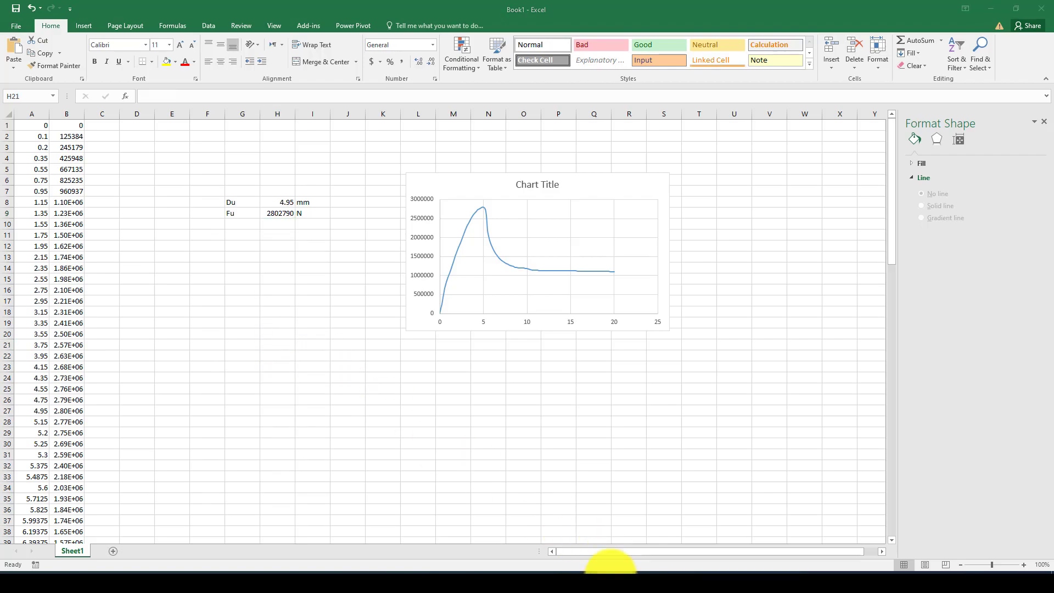
- Switch back to Abaqus/CAE and copy Model-1 to a new model named Model-2
key("alt+Tab")
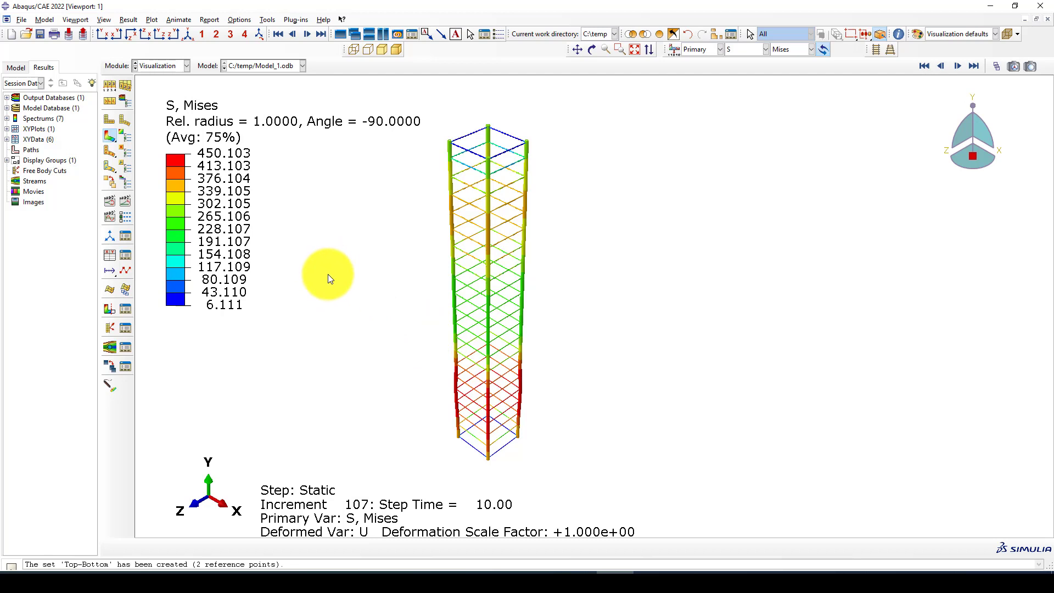
left_click(15, 67)
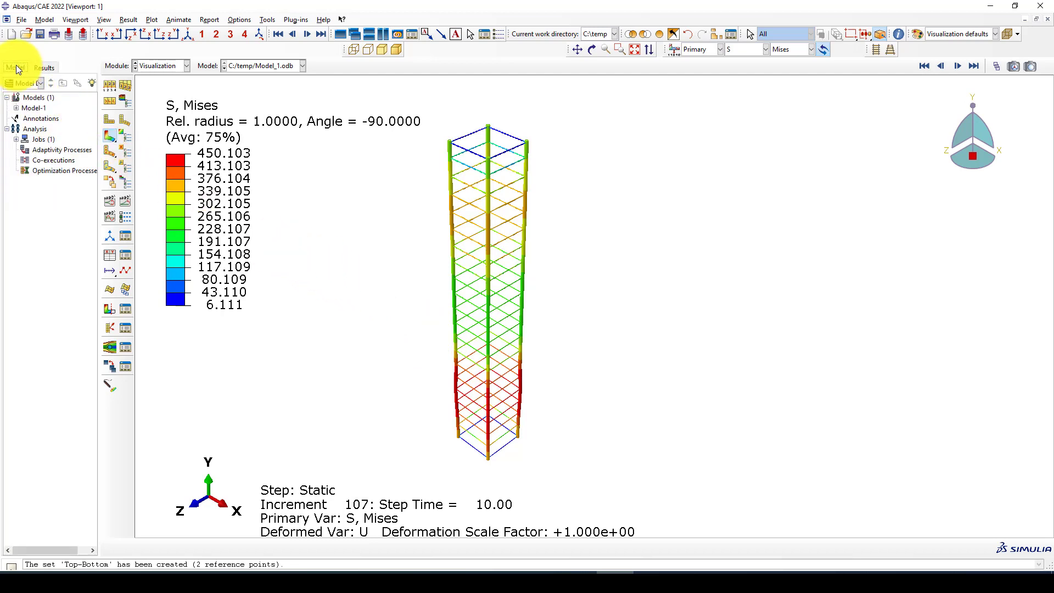
left_click(28, 109)
right_click(28, 110)
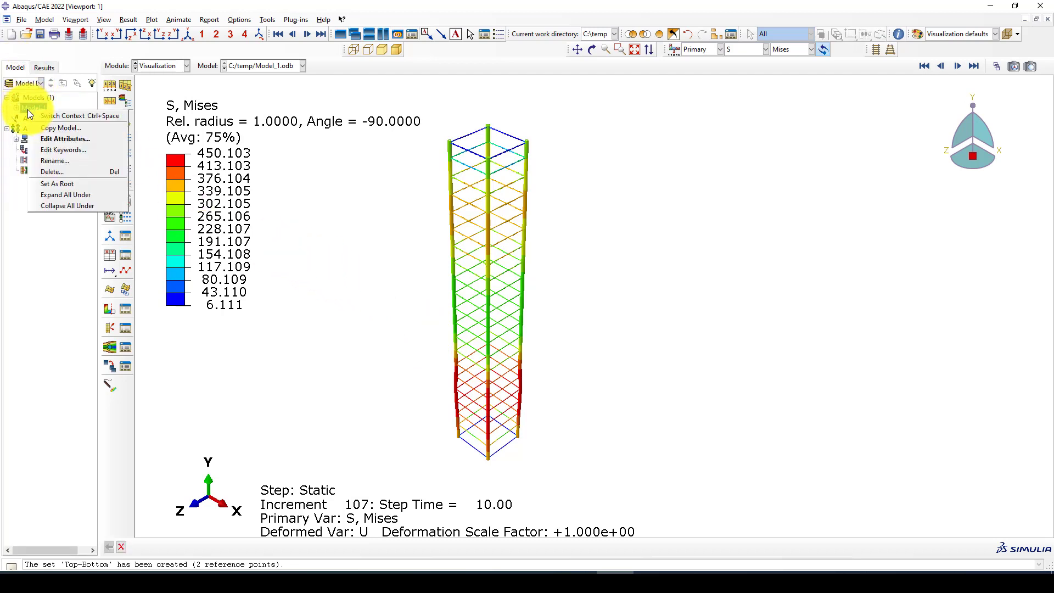
left_click(55, 129)
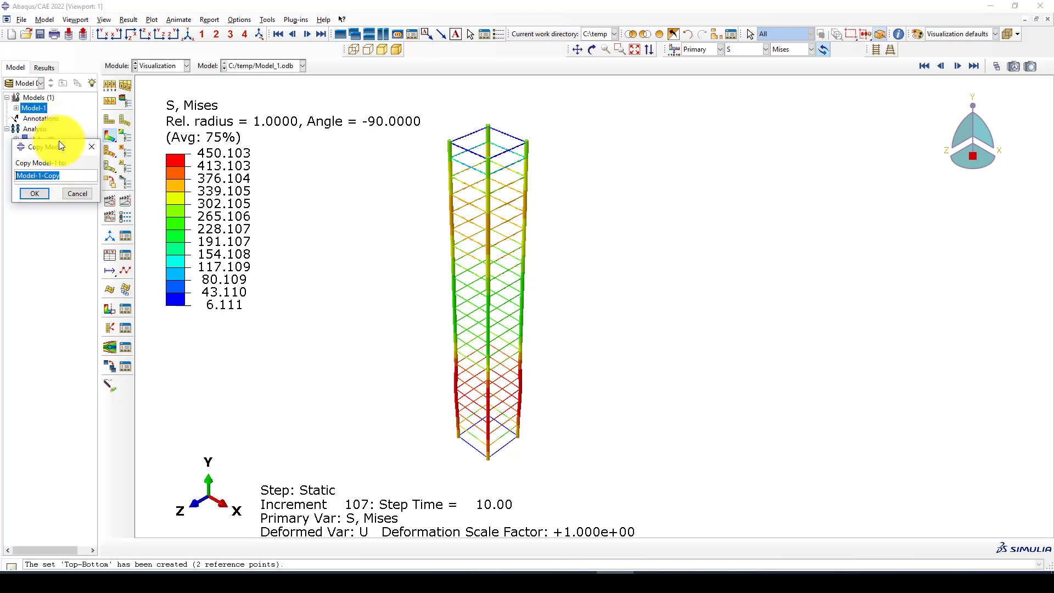
left_click_drag(36, 175, 60, 189)
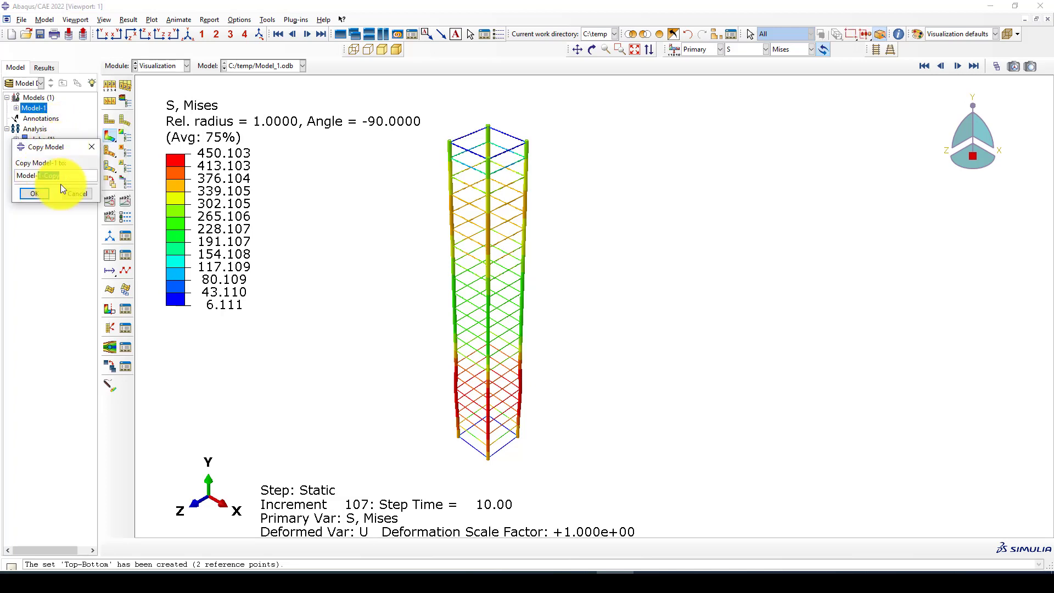
type("2")
left_click(33, 194)
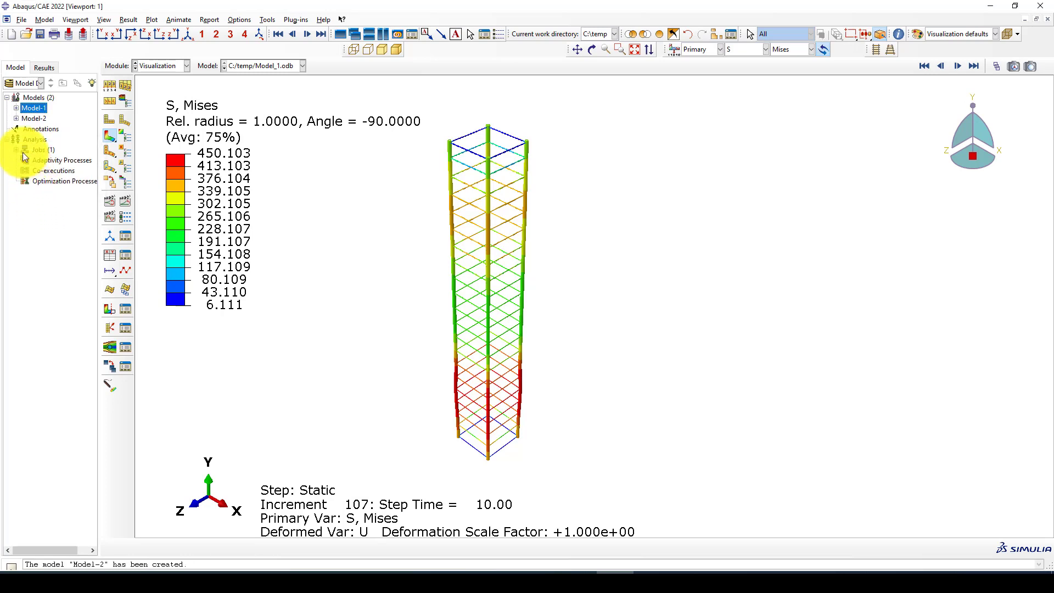
- Delete the Static step from Model-2, including the objects that depend on it
left_click(16, 118)
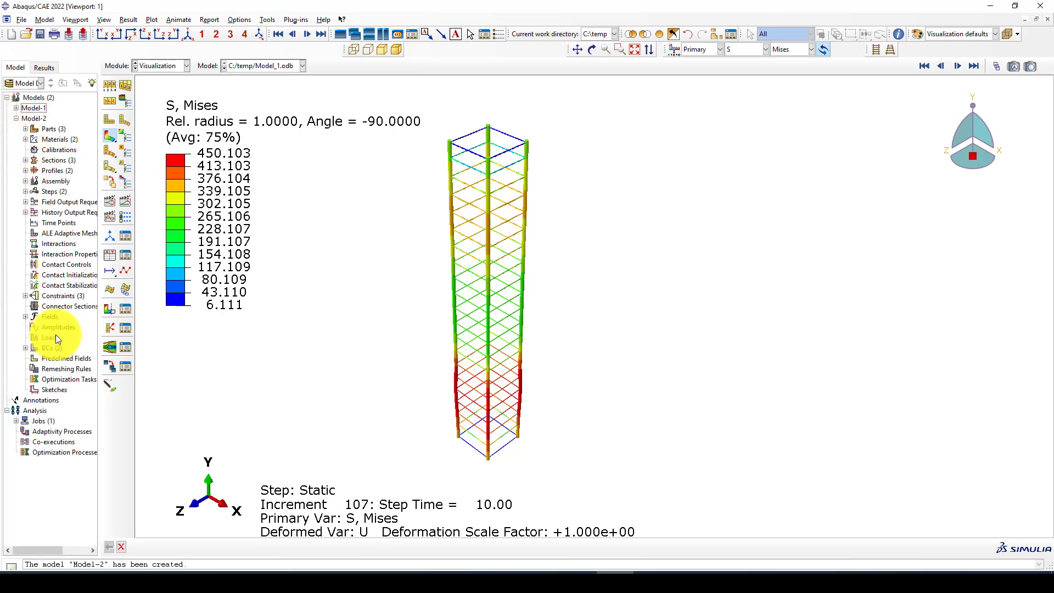
left_click(25, 192)
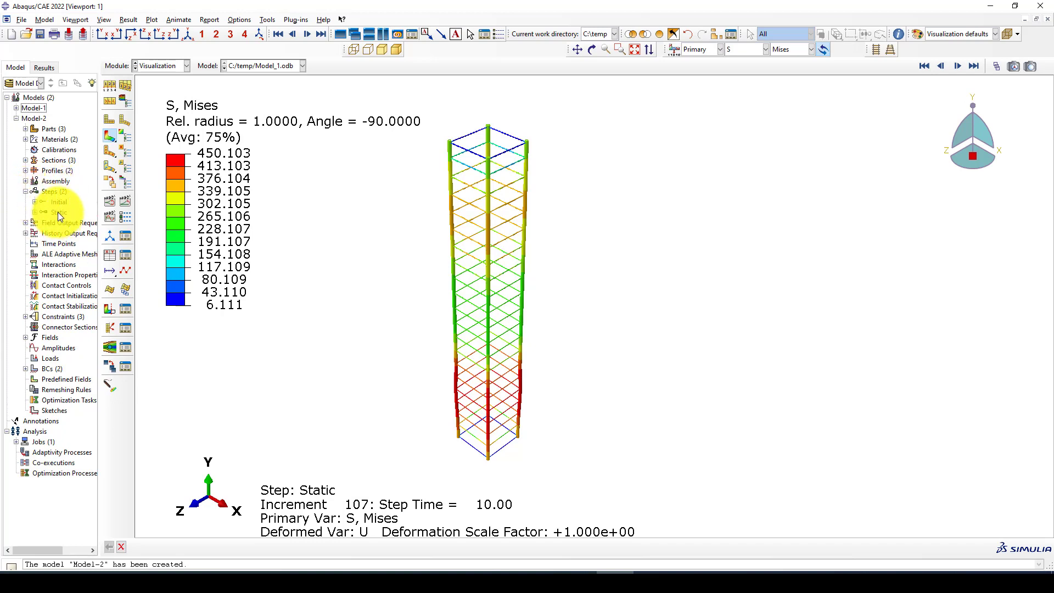
right_click(57, 212)
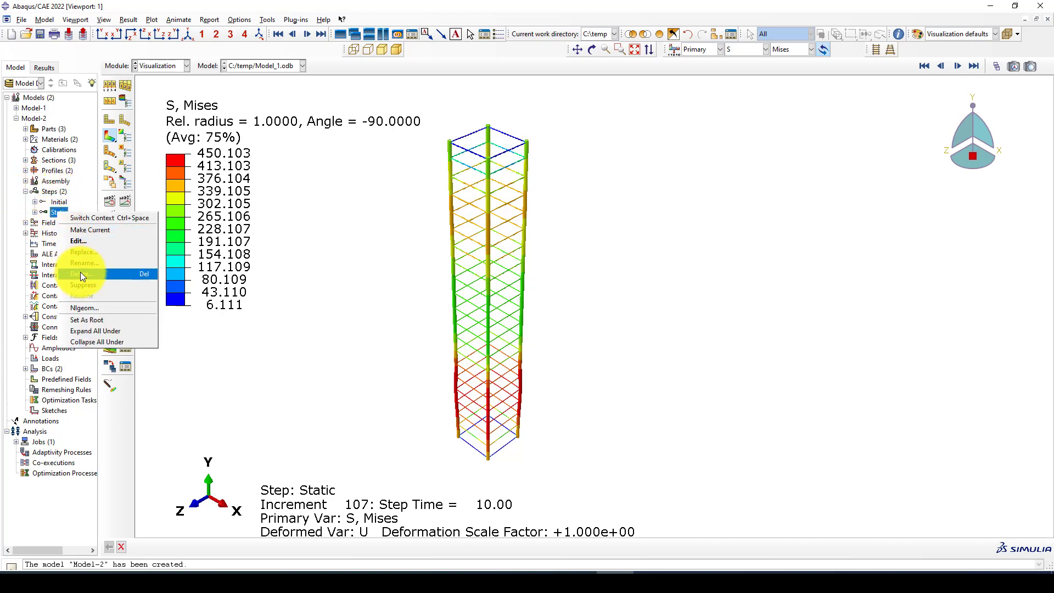
key("ctrl+space")
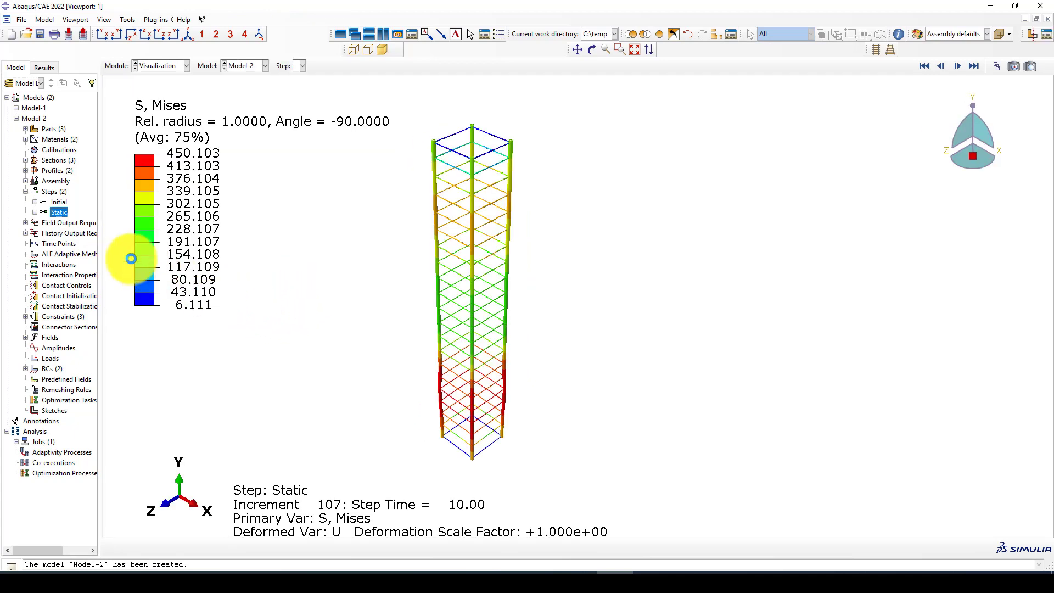
key("Delete")
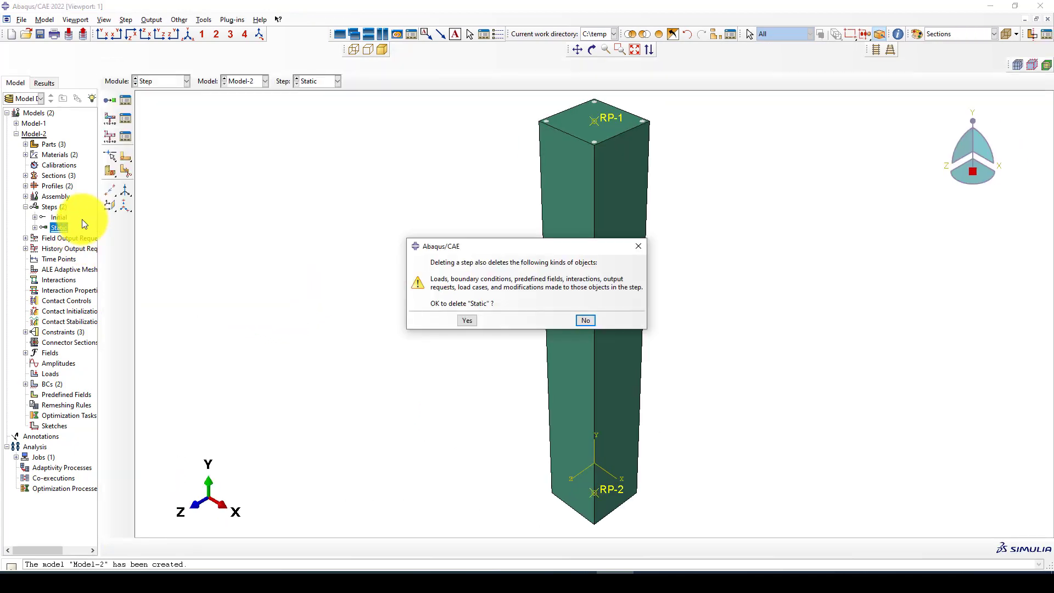
left_click(462, 320)
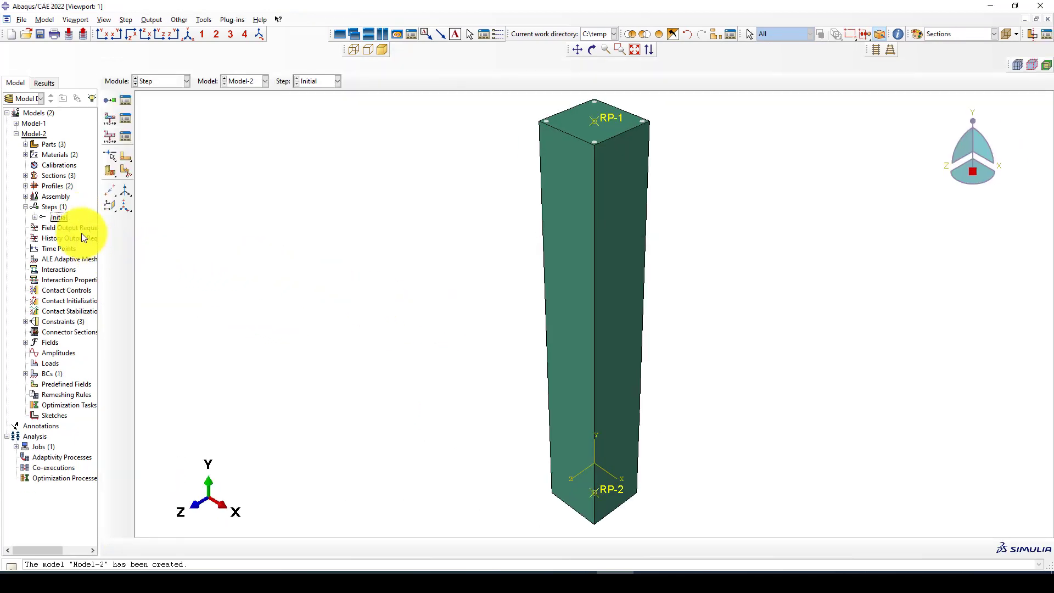
- Create a Dynamic, Explicit step named Dynamic after the Initial step in Model-2
left_click(54, 219)
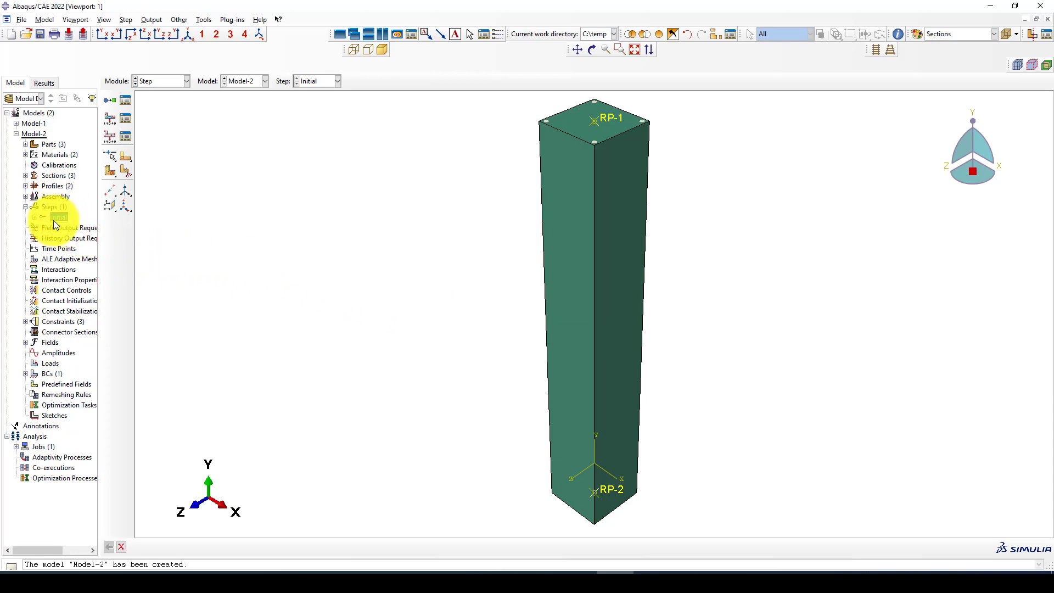
left_click(127, 101)
left_click(157, 353)
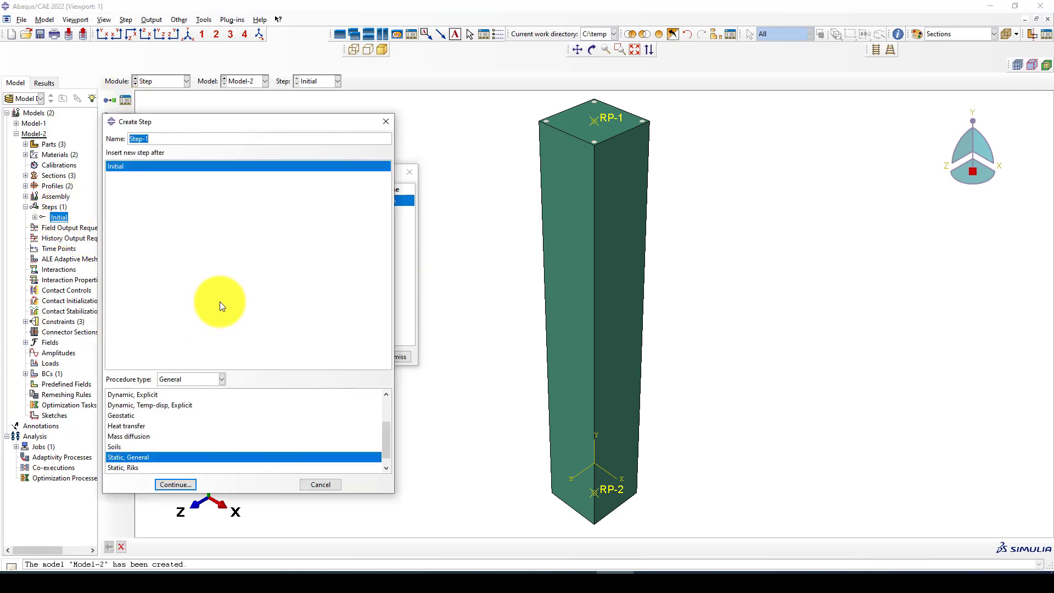
type("Dynamic")
left_click(155, 139)
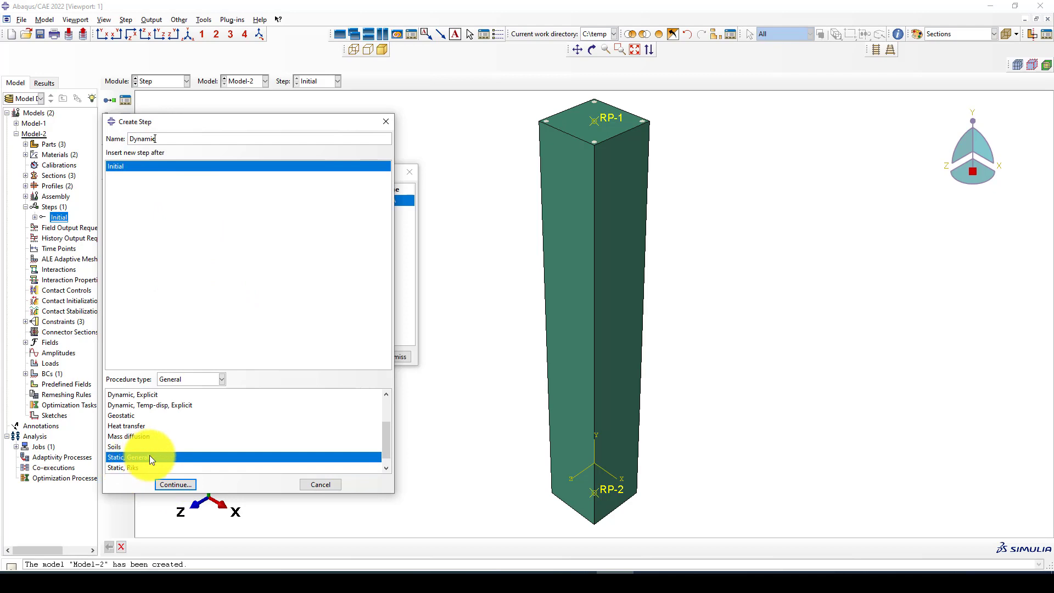
left_click(136, 395)
left_click(173, 489)
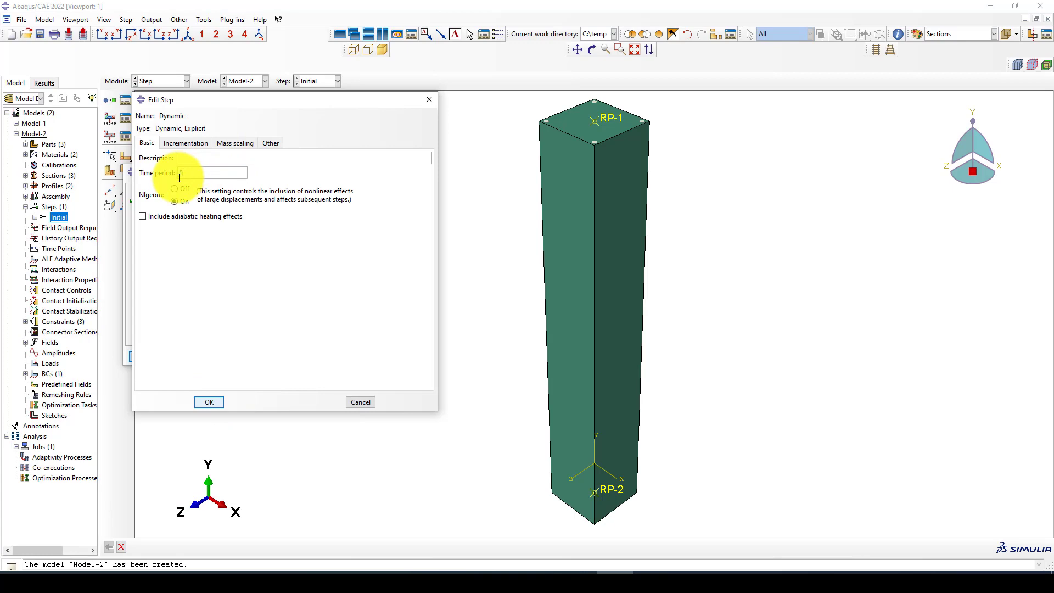
- Set the Dynamic step's time period to 2.5, accept its default incrementation and close the step manager
left_click(363, 573)
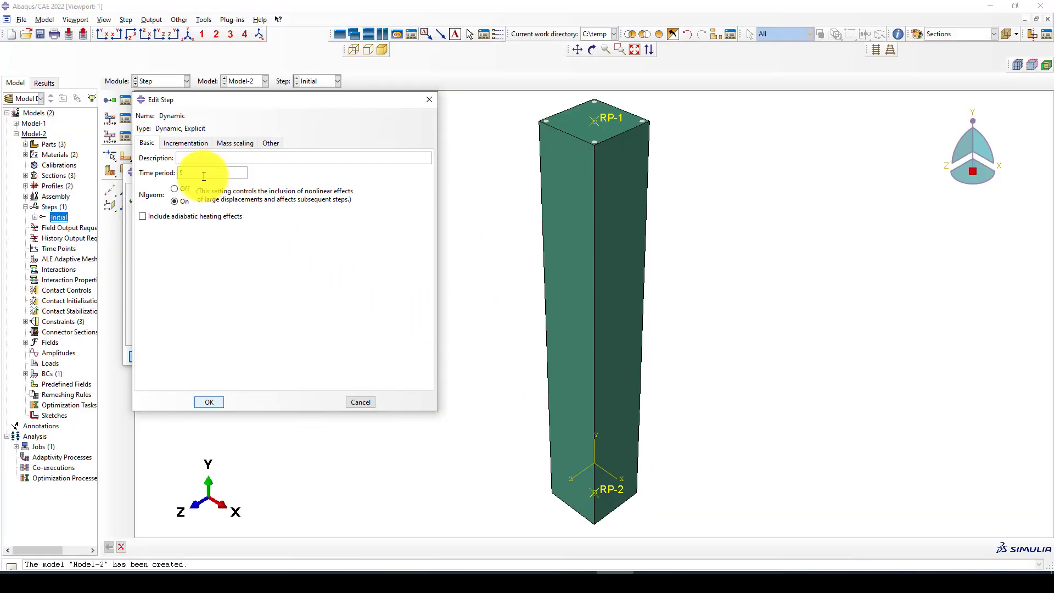
double_click(203, 175)
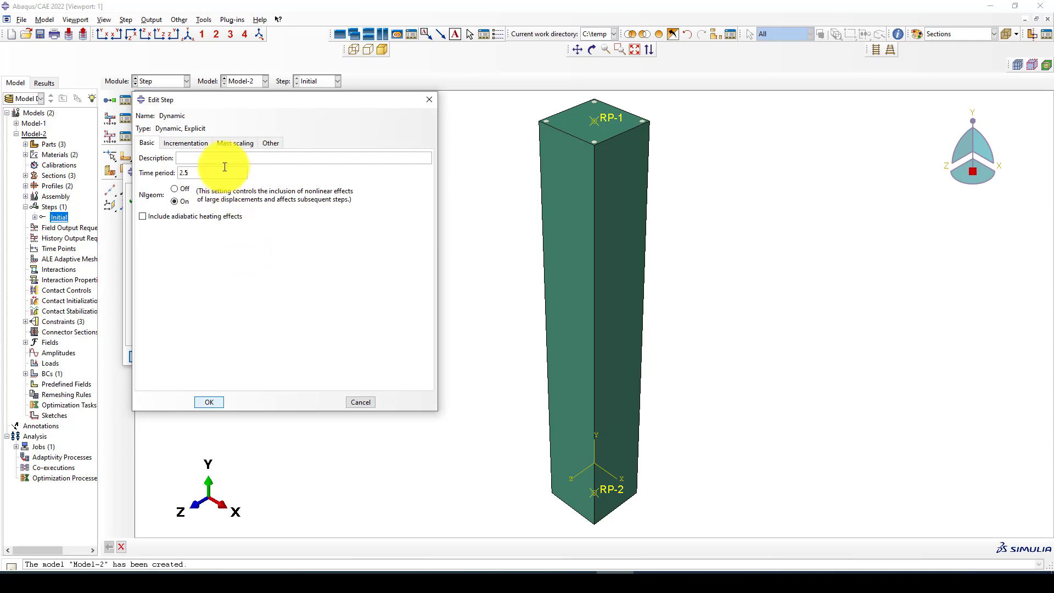
left_click(197, 147)
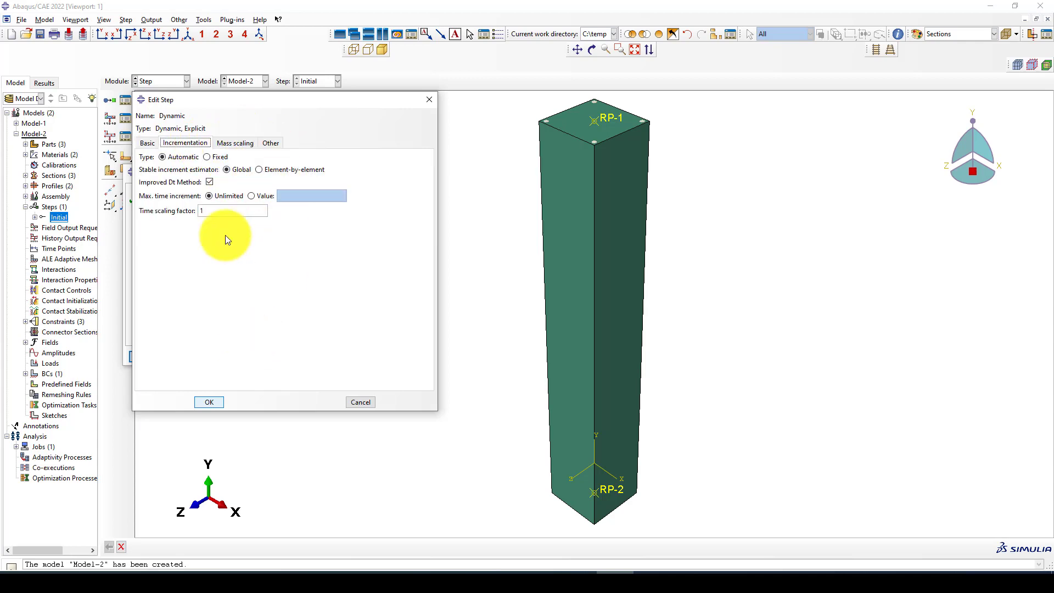
left_click(203, 400)
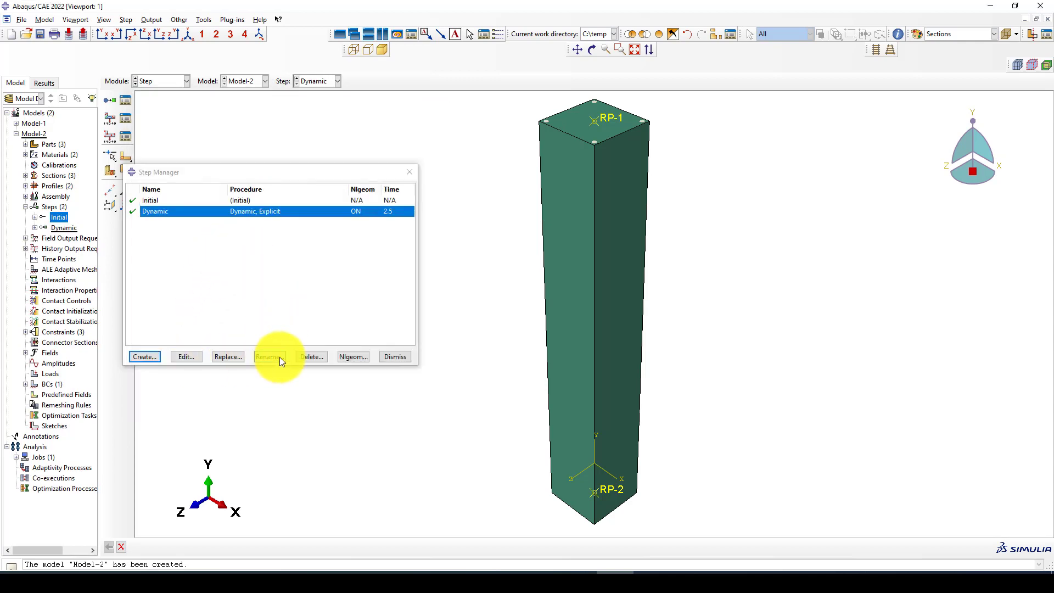
left_click(393, 357)
- Add compressive damage (DAMAGEC) and tensile damage (DAMAGET) to the output variables of field output request F-Output-1
left_click(126, 118)
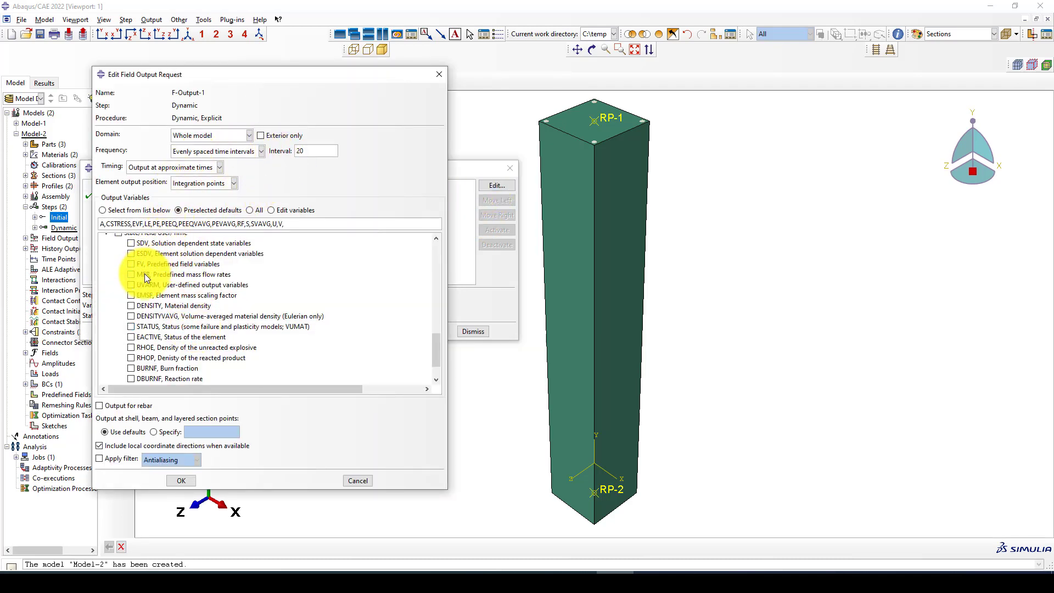
scroll(140, 274, "up", 5)
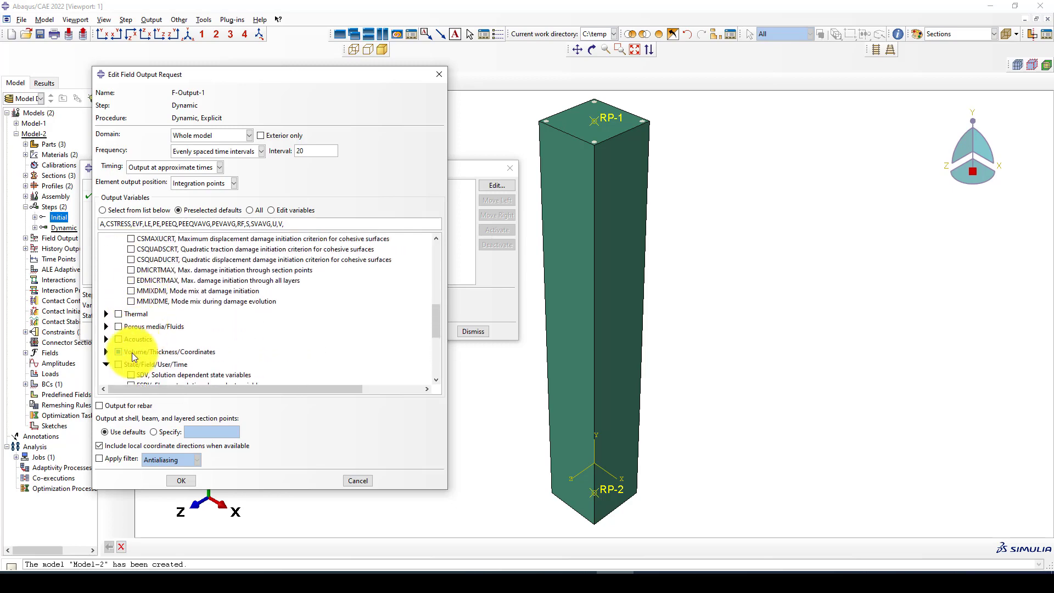
scroll(137, 329, "up", 6)
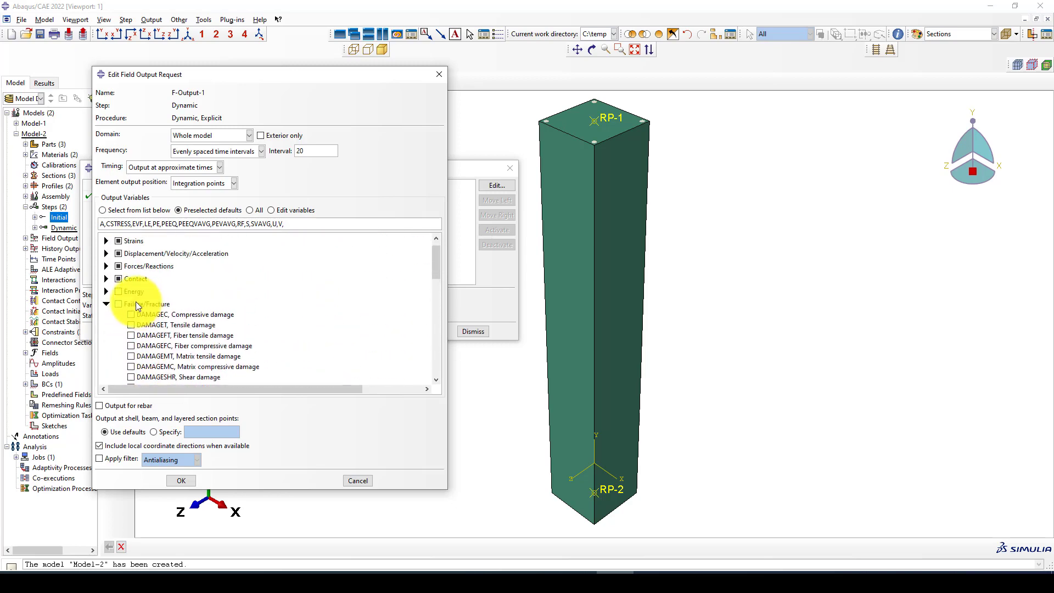
left_click(130, 314)
left_click(131, 324)
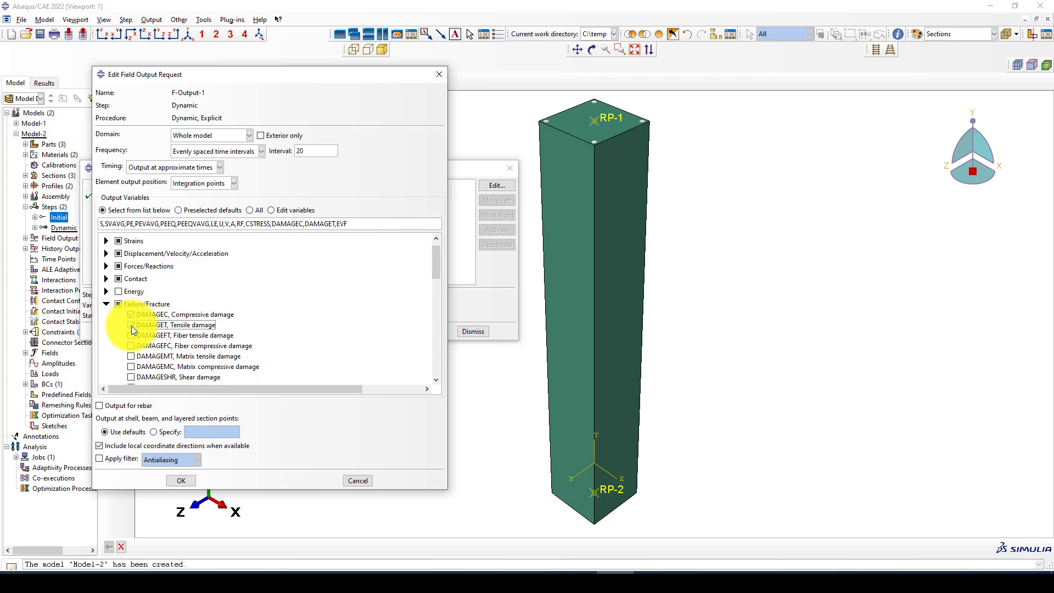
- Add the STATUS variable to F-Output-1, save the request and close the field output manager
scroll(244, 324, "down", 8)
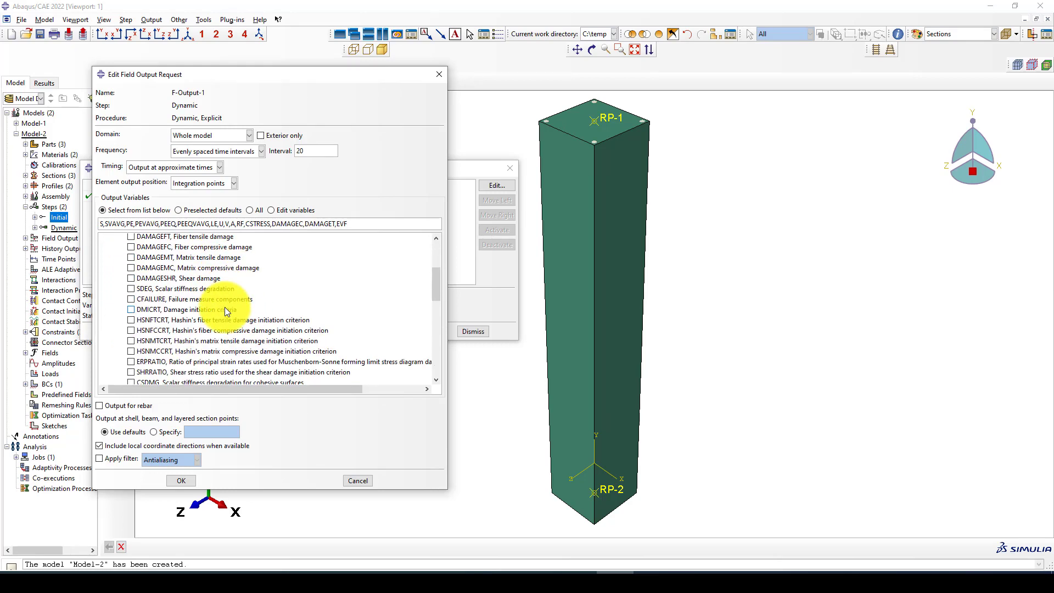
scroll(225, 307, "down", 6)
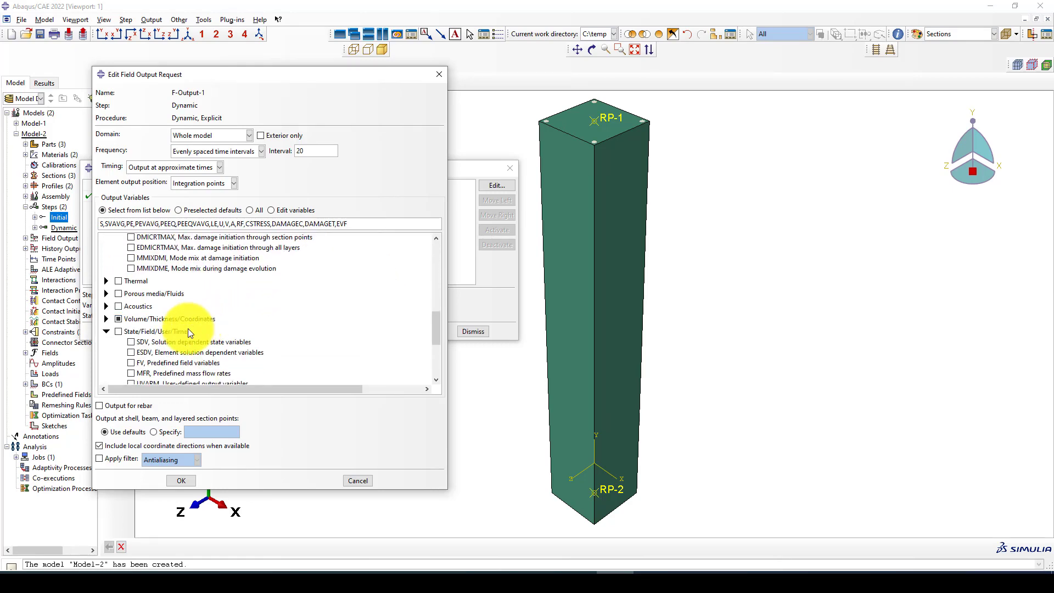
left_click(132, 327)
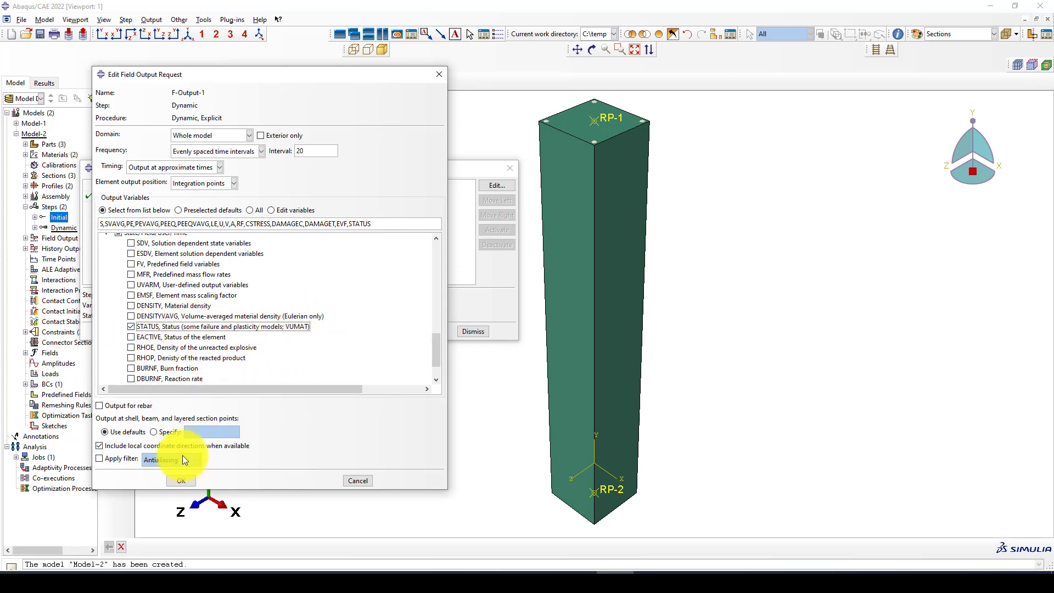
left_click(181, 481)
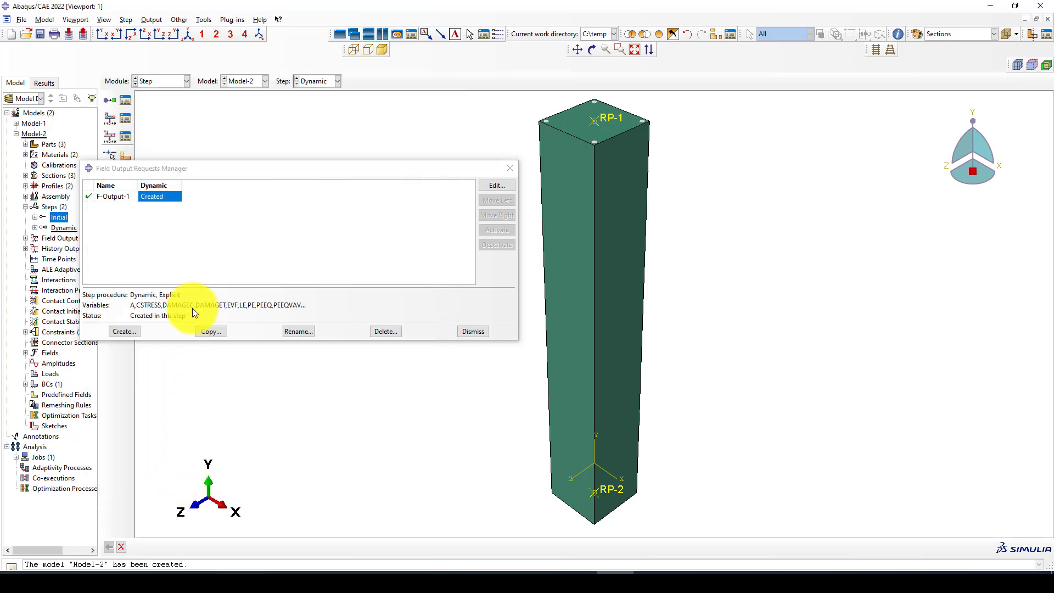
left_click(510, 168)
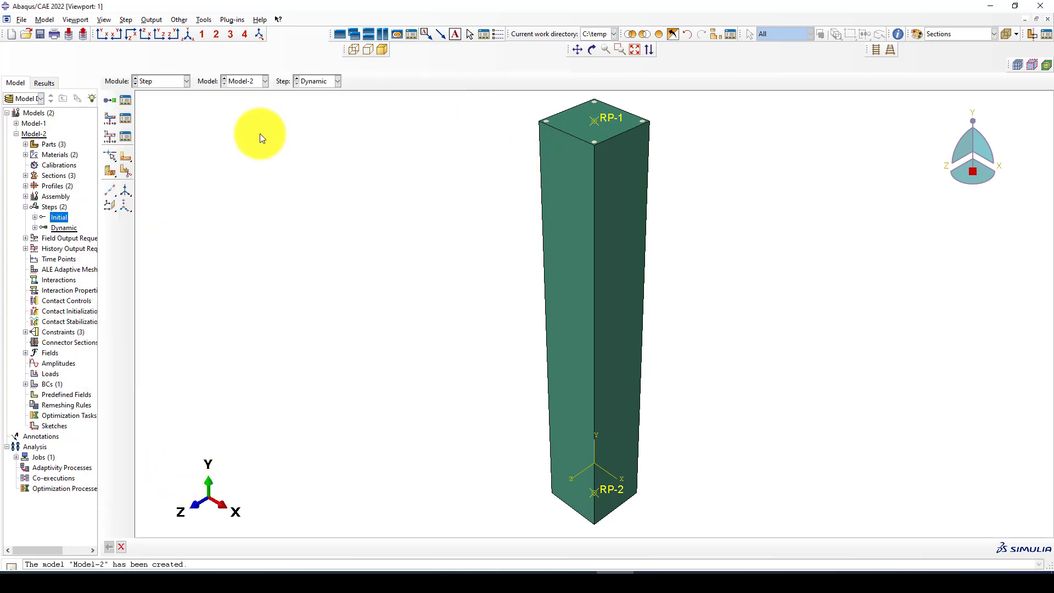
- Edit history output request H-Output-1 to use the set Loading as its domain and deselect all energy variables
left_click(123, 137)
scroll(589, 189, "down", 3)
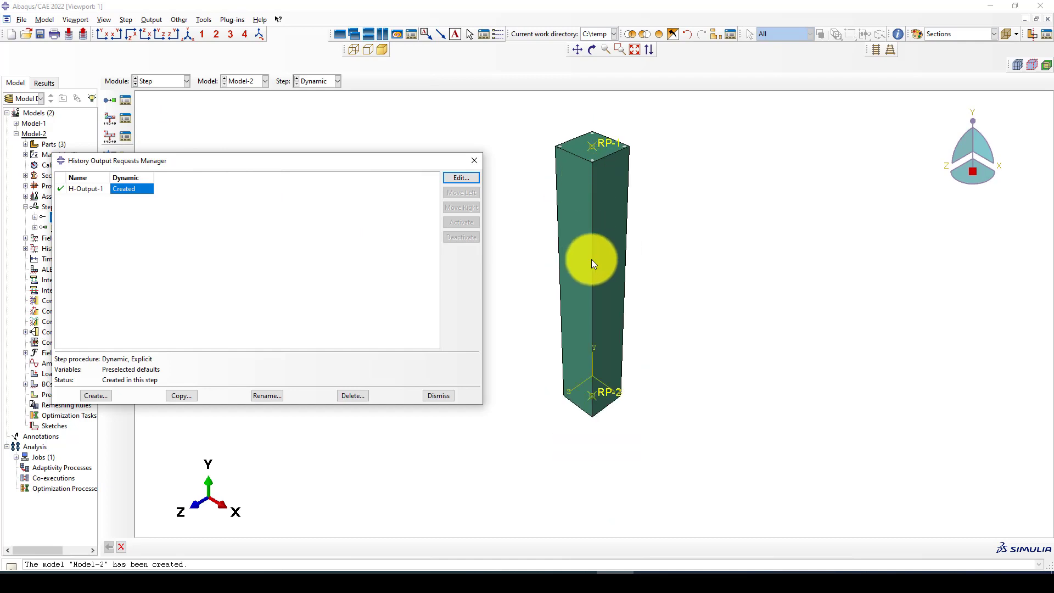
scroll(608, 400, "up", 1)
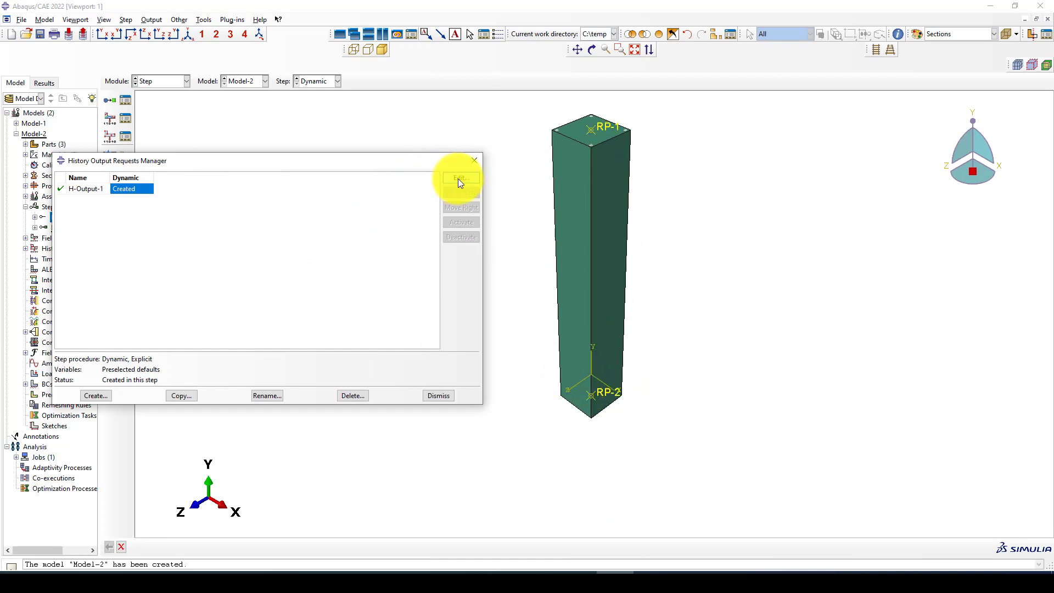
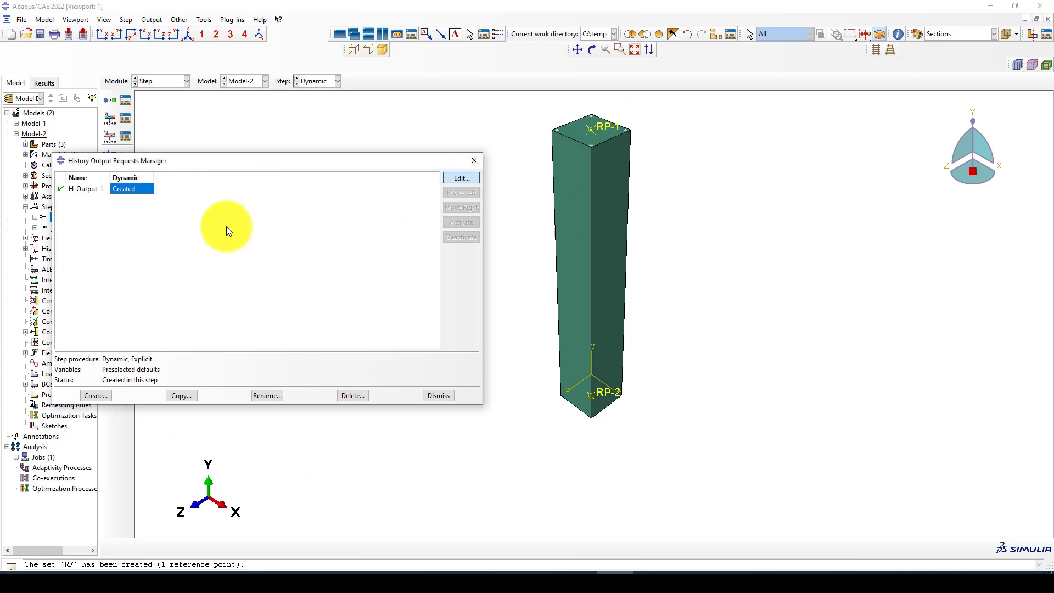
key("Return")
left_click(139, 194)
left_click(134, 212)
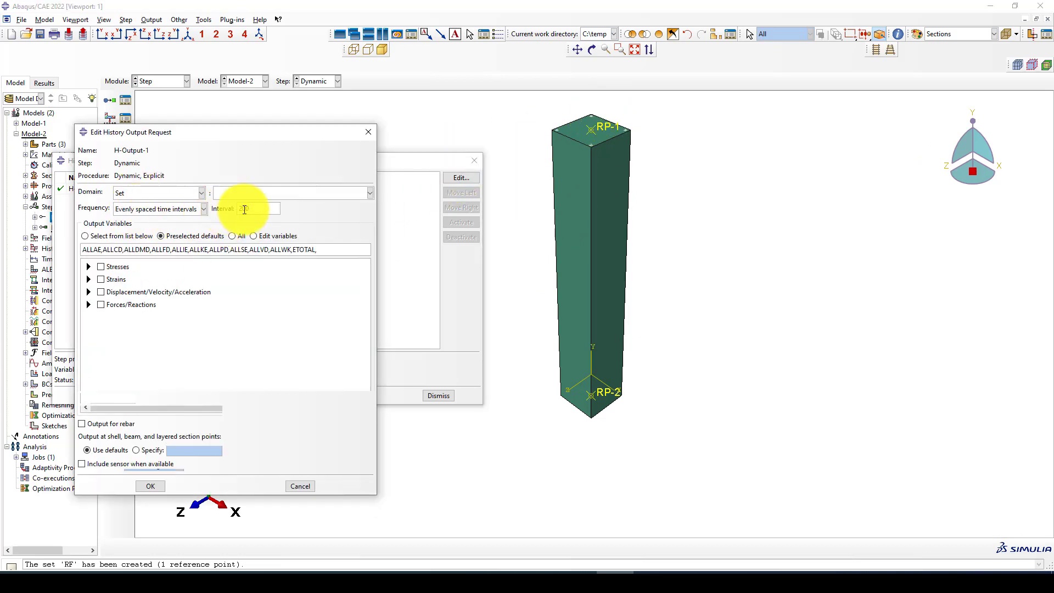
left_click(279, 194)
left_click(235, 207)
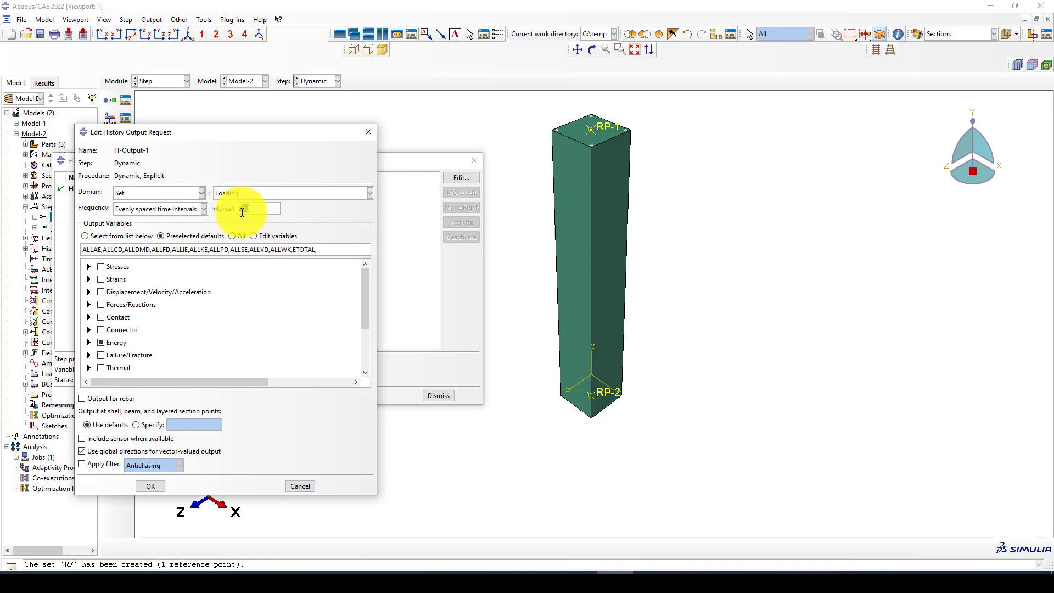
double_click(240, 210)
left_click(91, 343)
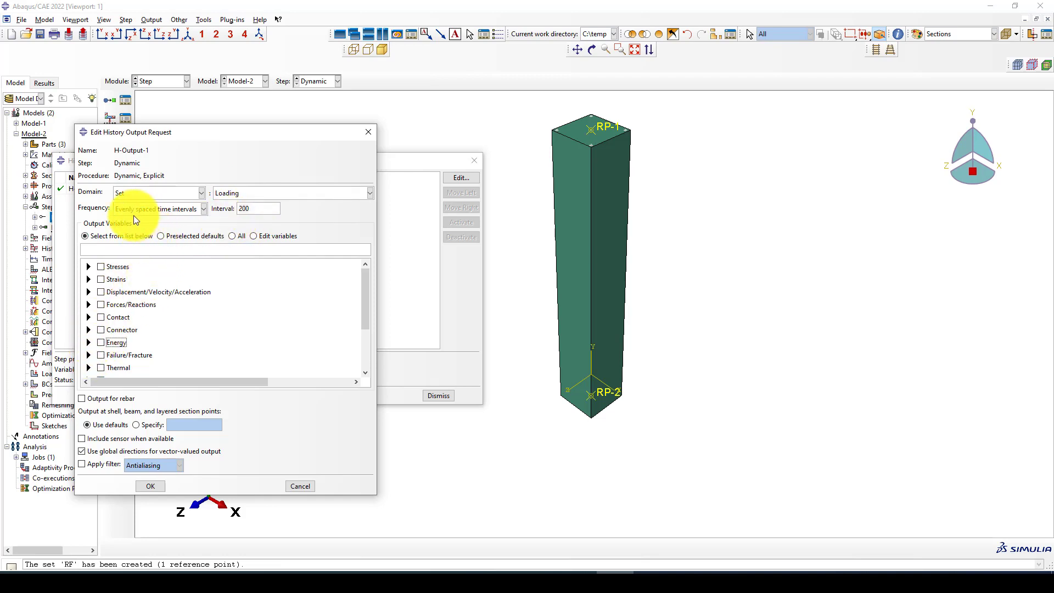
- Request the displacement U2 in H-Output-1 at every 0.1 units of time and save the request
left_click(88, 291)
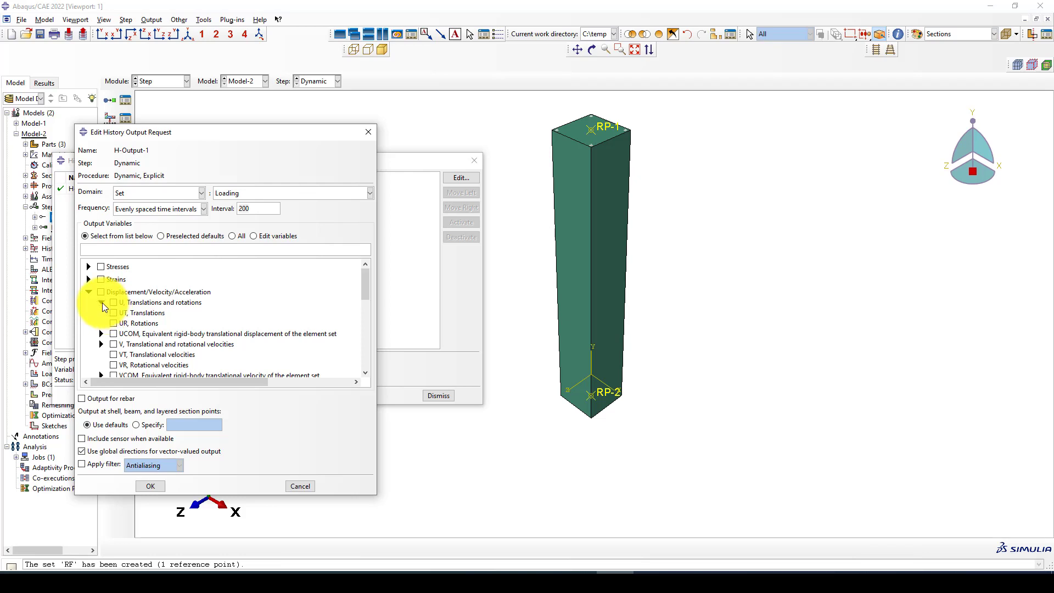
left_click(102, 302)
left_click(126, 322)
left_click(142, 208)
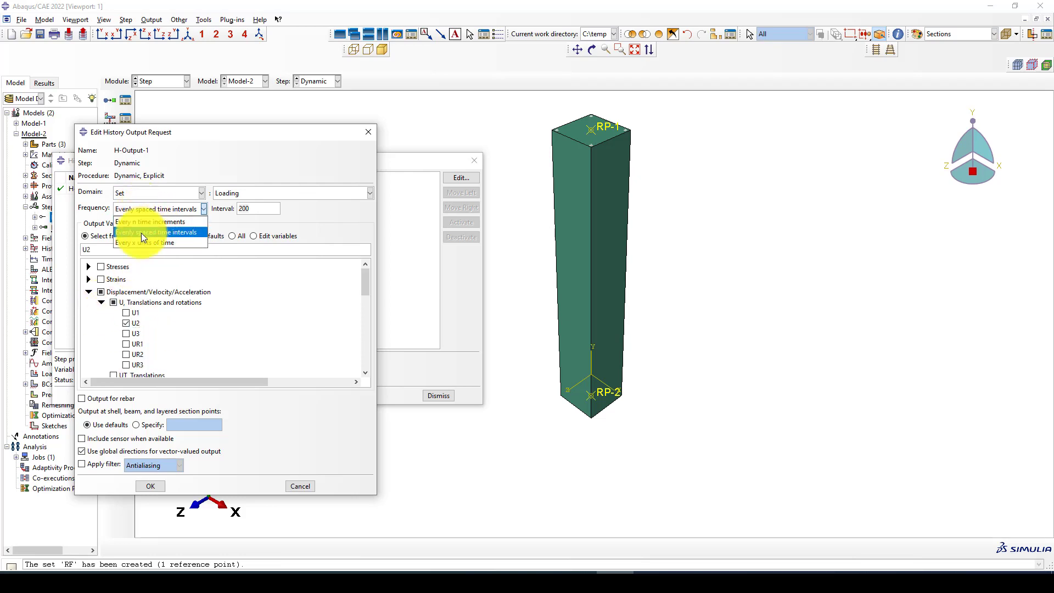
left_click(144, 242)
type("0")
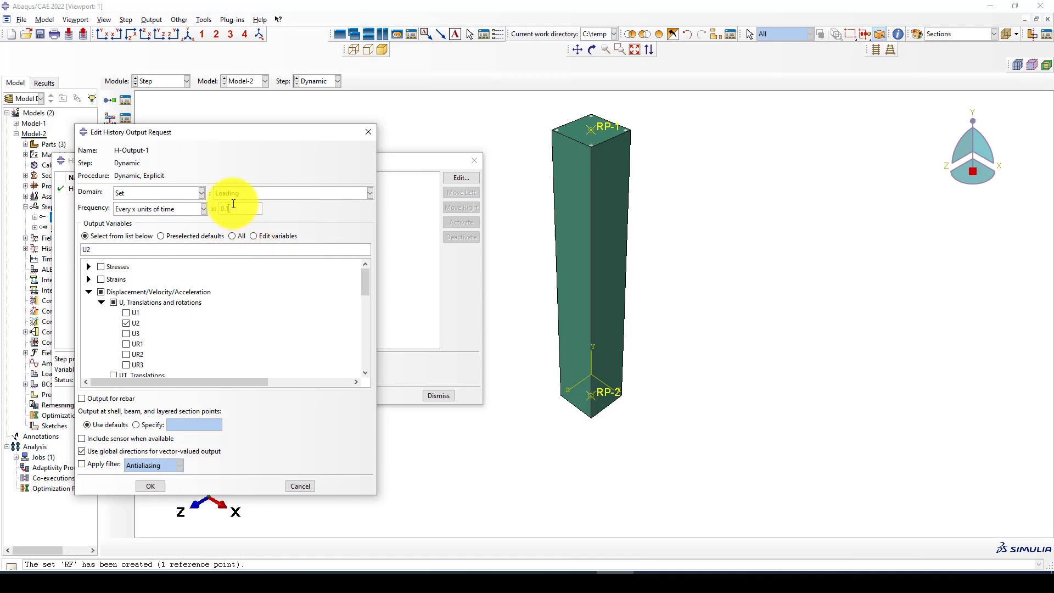
type(".1")
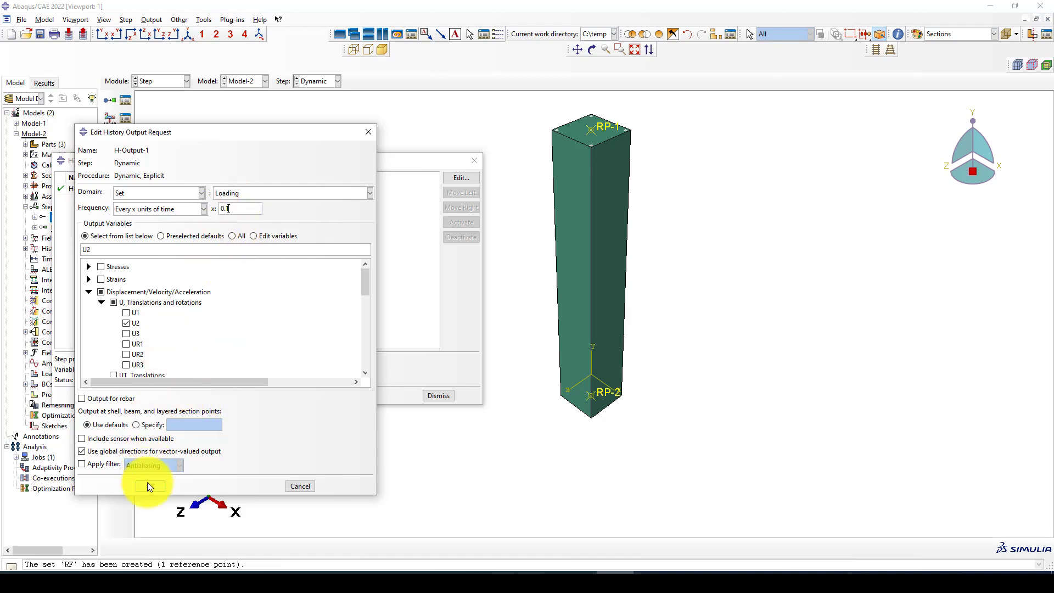
left_click(148, 486)
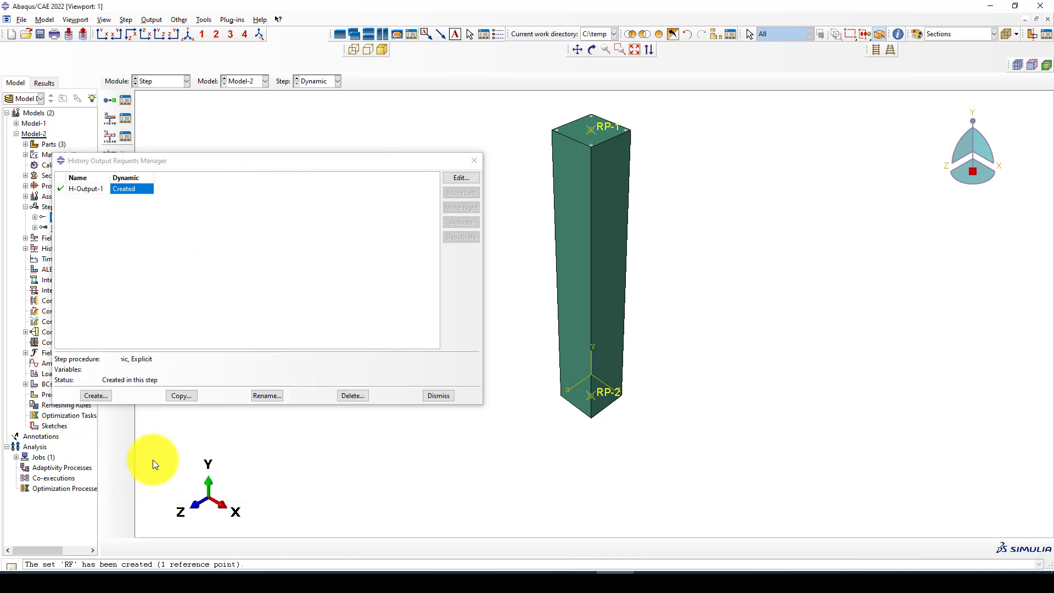
- Create a history output request named RF in the Dynamic step with the set RF as its domain
left_click(96, 396)
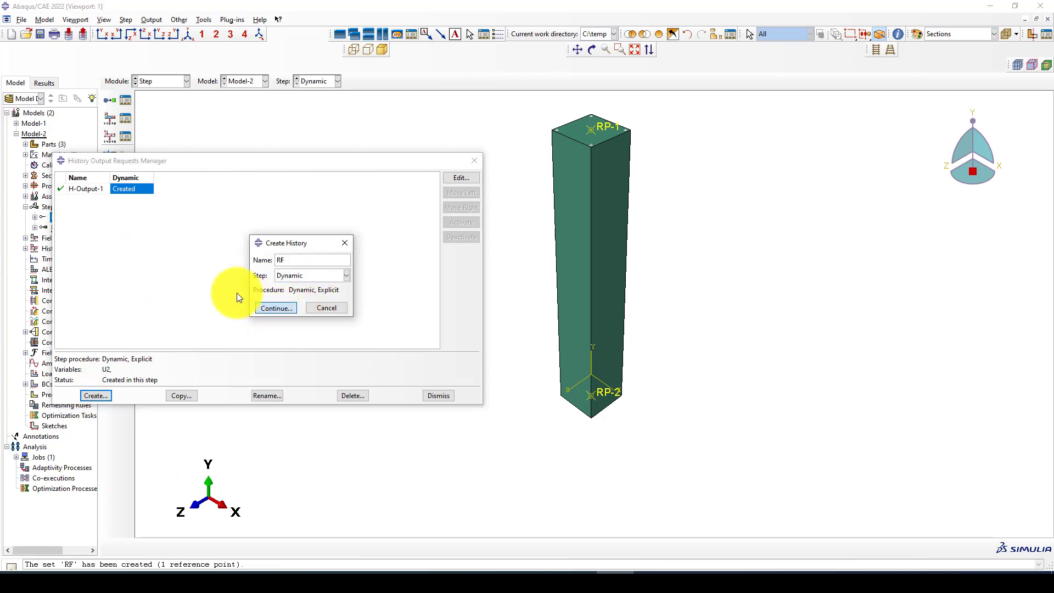
left_click(276, 308)
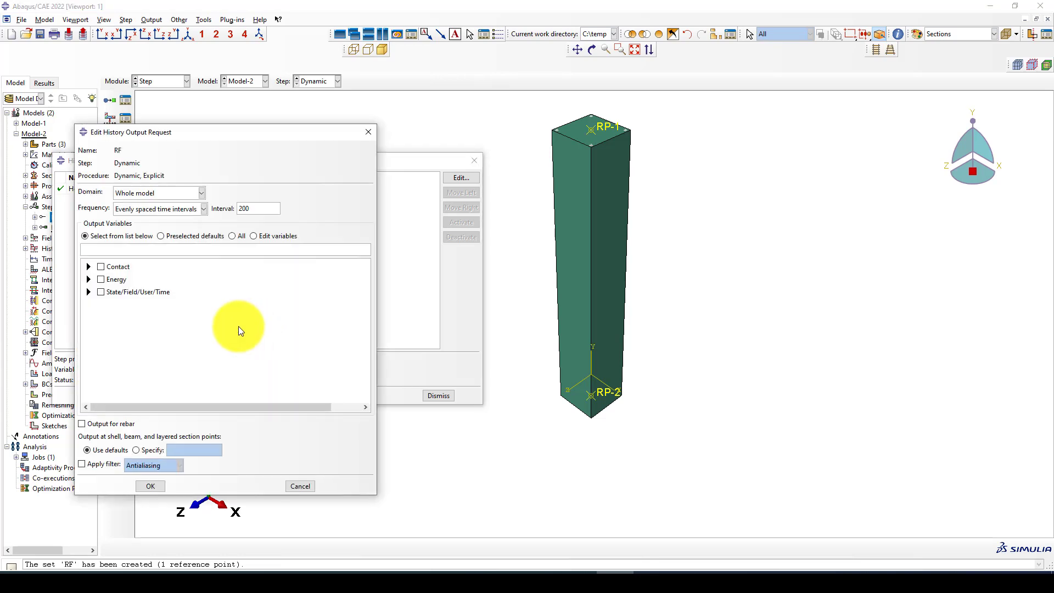
left_click(146, 193)
left_click(131, 215)
left_click(239, 193)
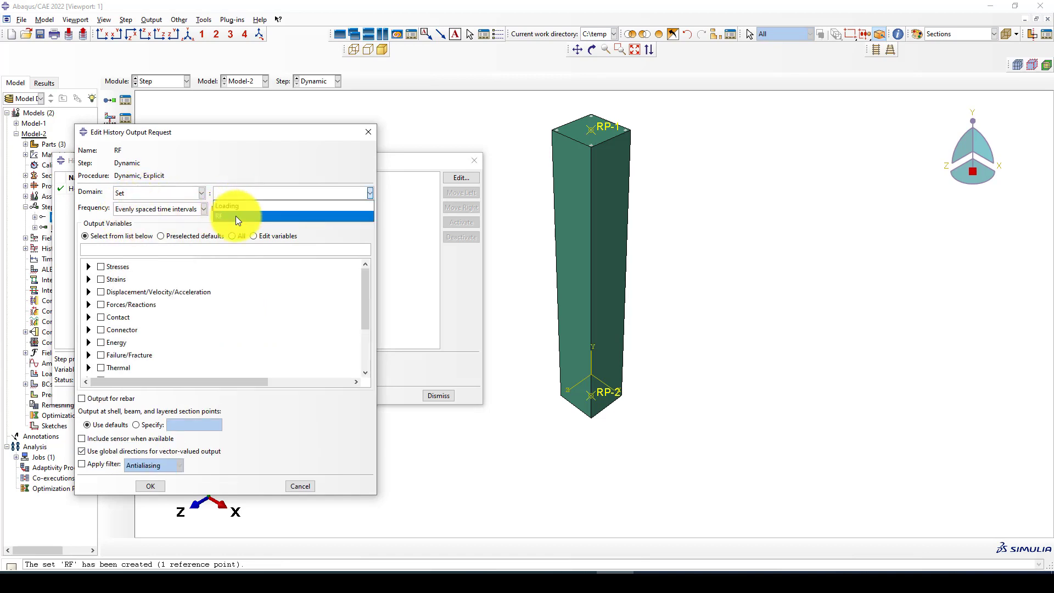
left_click(235, 215)
- Select the reaction force component RF2 as the output variable of the RF request
left_click(89, 293)
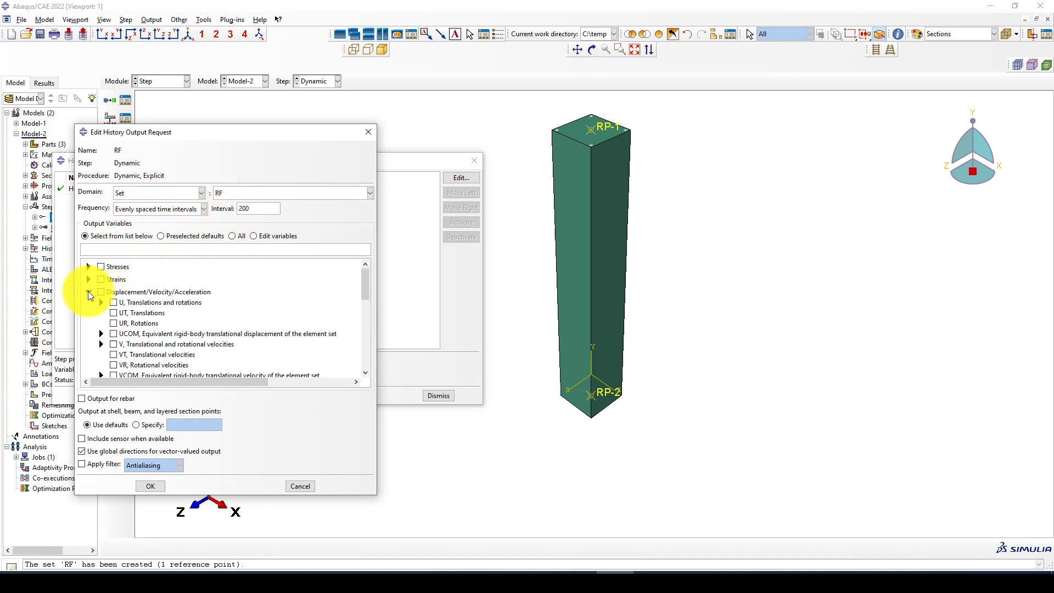
left_click(101, 302)
left_click(88, 292)
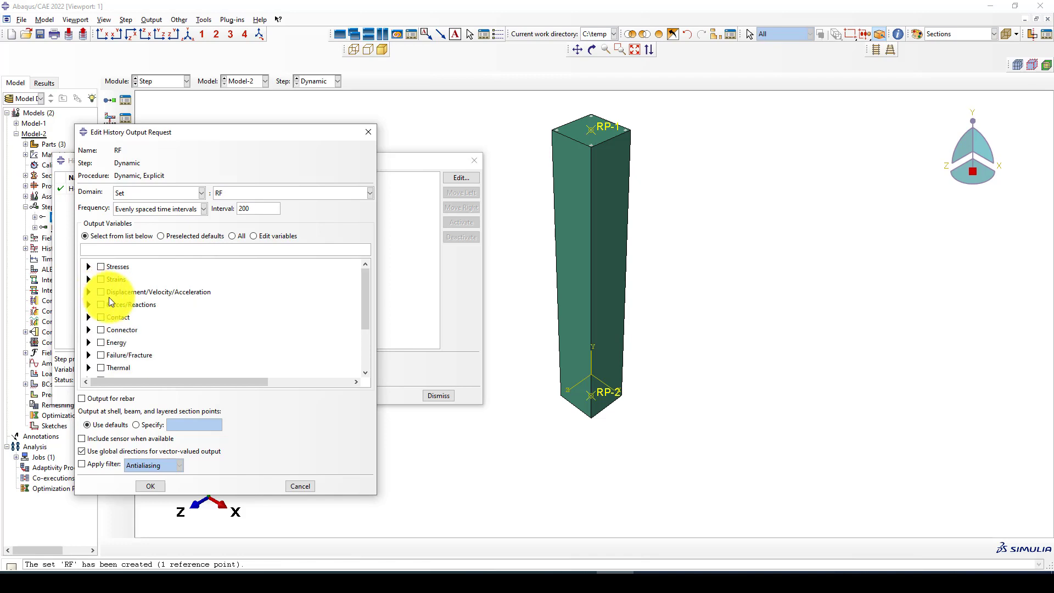
left_click(88, 305)
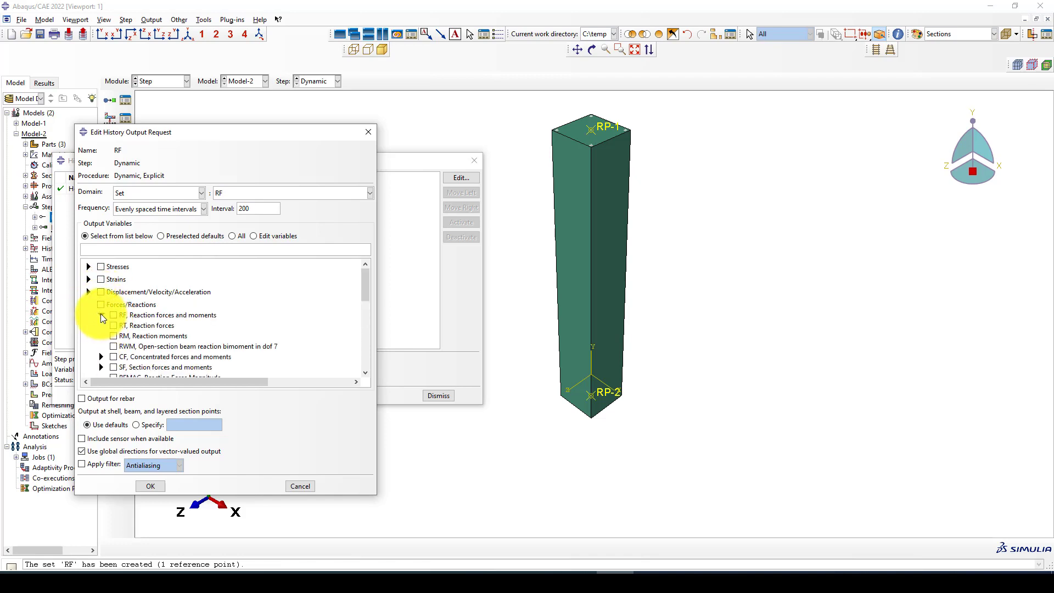
left_click(101, 314)
left_click(126, 336)
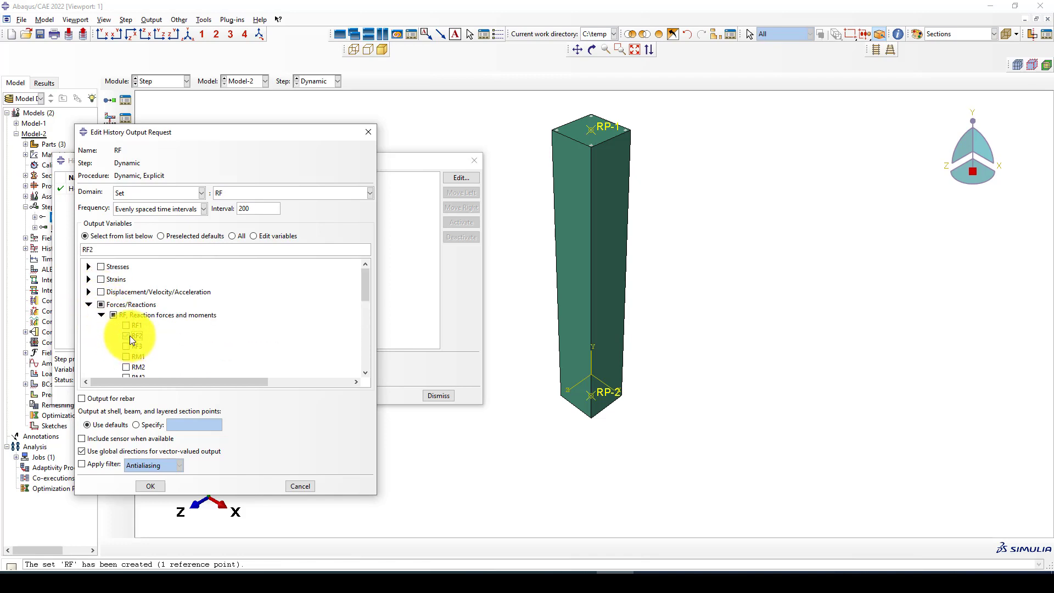
- Set the RF request's output frequency to every 0.1 units of time and save it
left_click(170, 209)
left_click(157, 243)
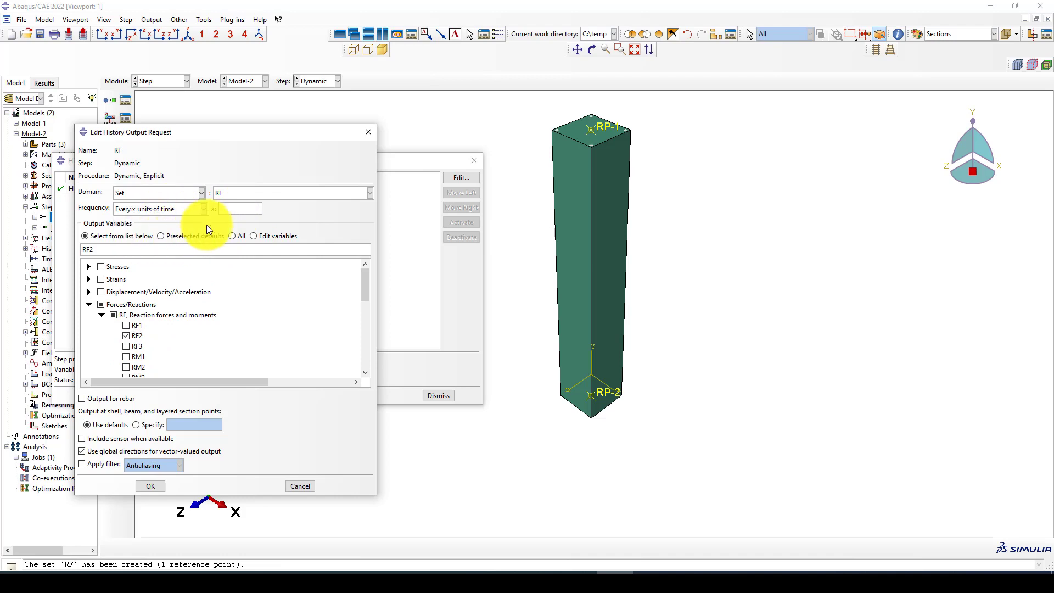
type("1")
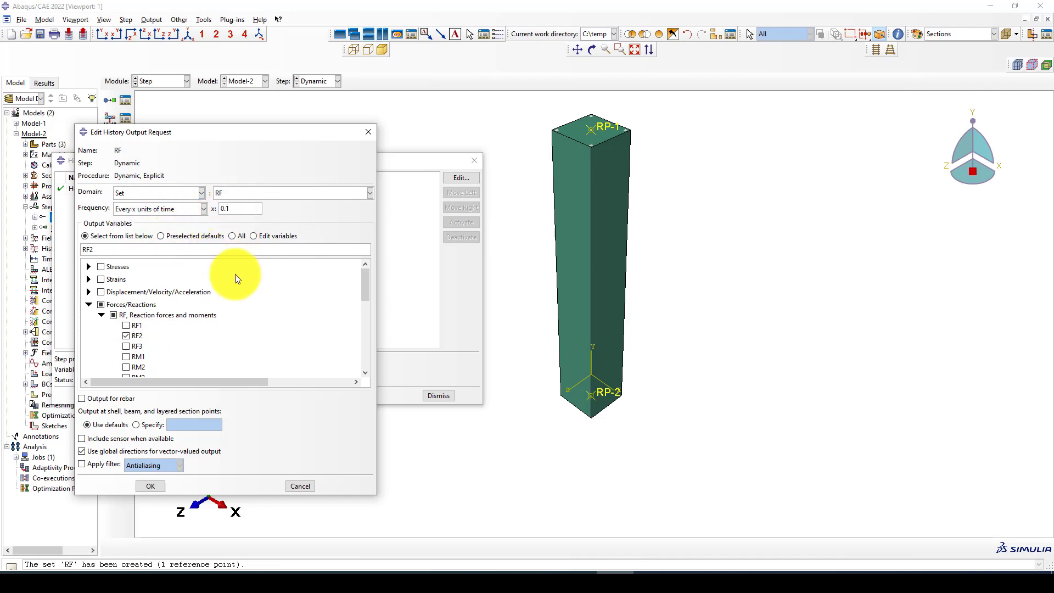
left_click(150, 485)
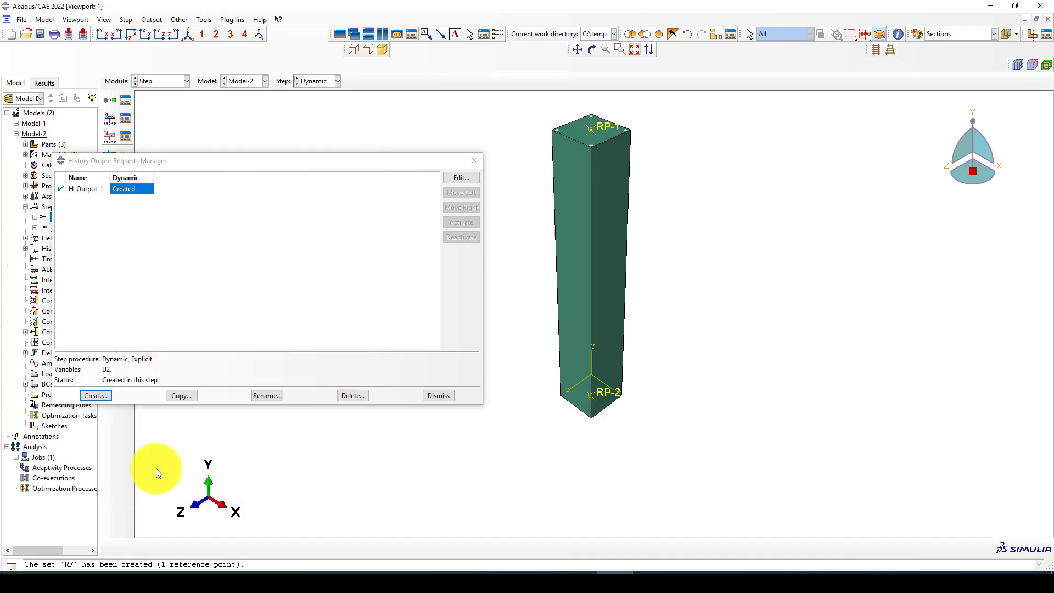
- Rename history output request H-Output-1 to U2 and close the history output manager
left_click(89, 190)
left_click(267, 396)
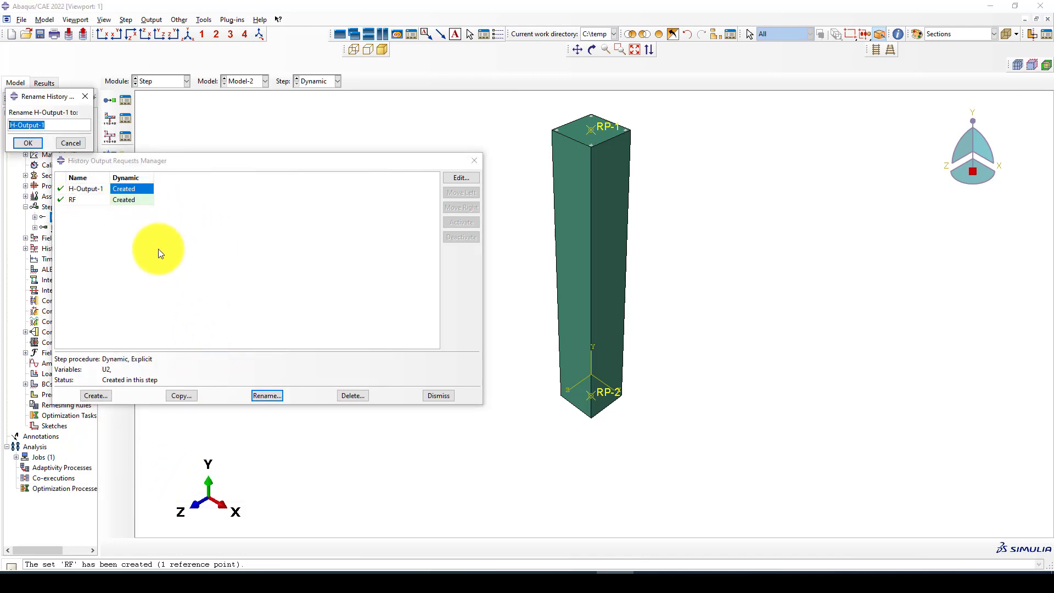
type("U2")
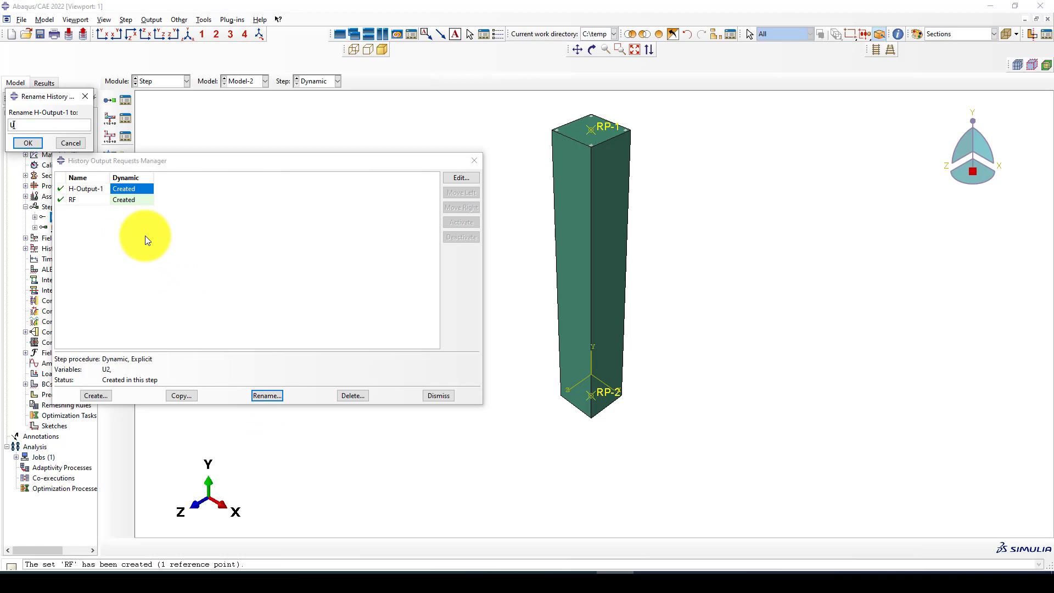
left_click(29, 143)
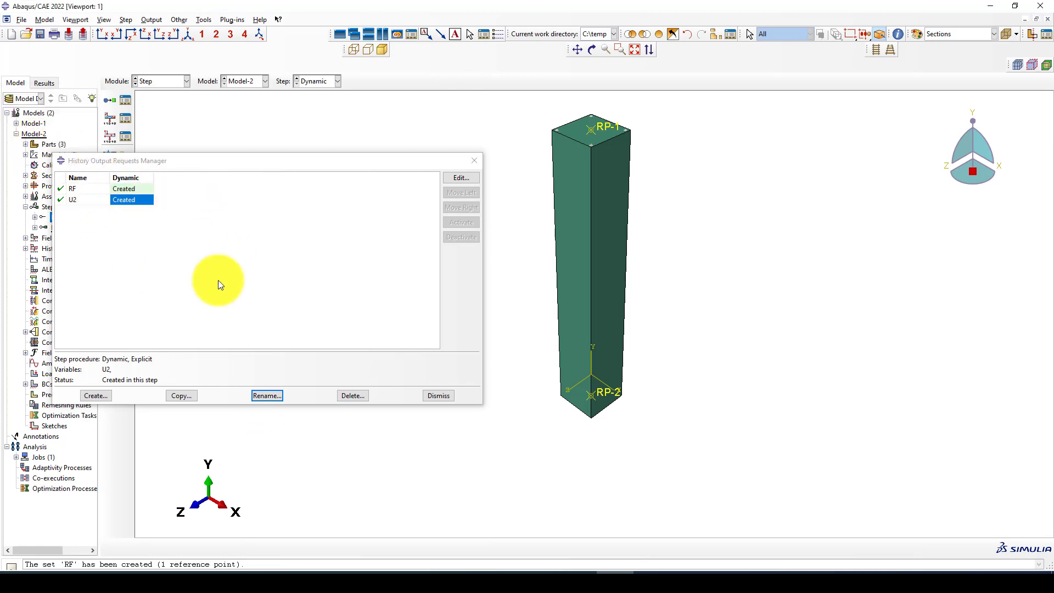
left_click(431, 395)
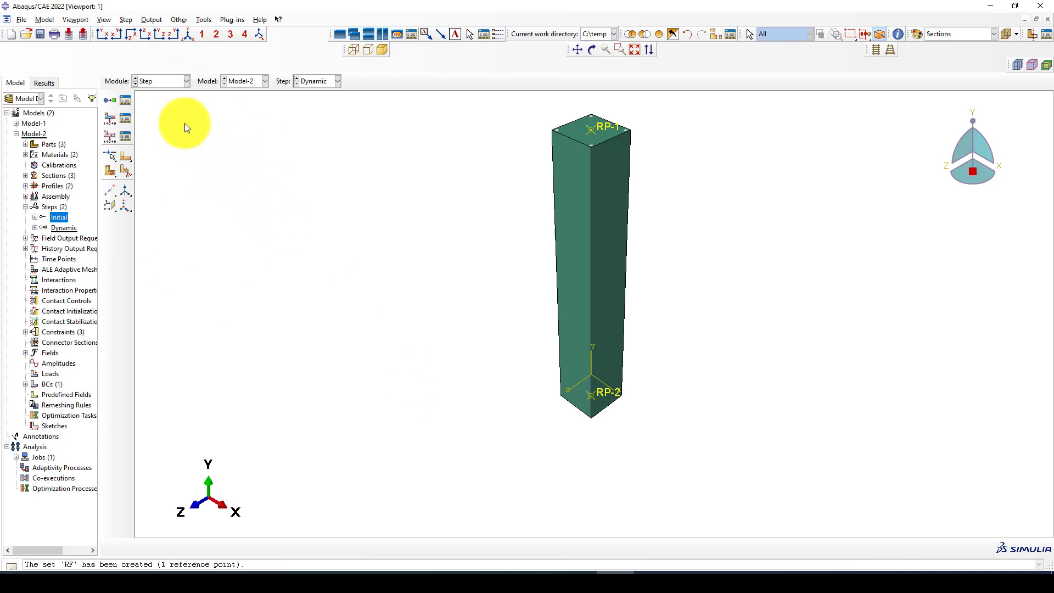
- Switch to the Load module, then open and close the boundary condition manager
left_click(149, 82)
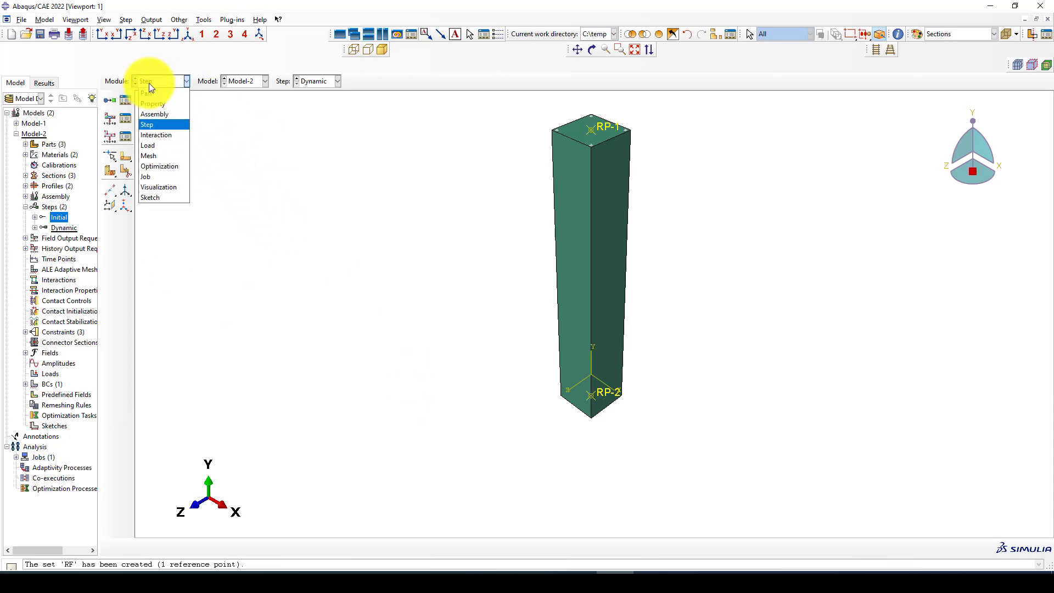
left_click(162, 146)
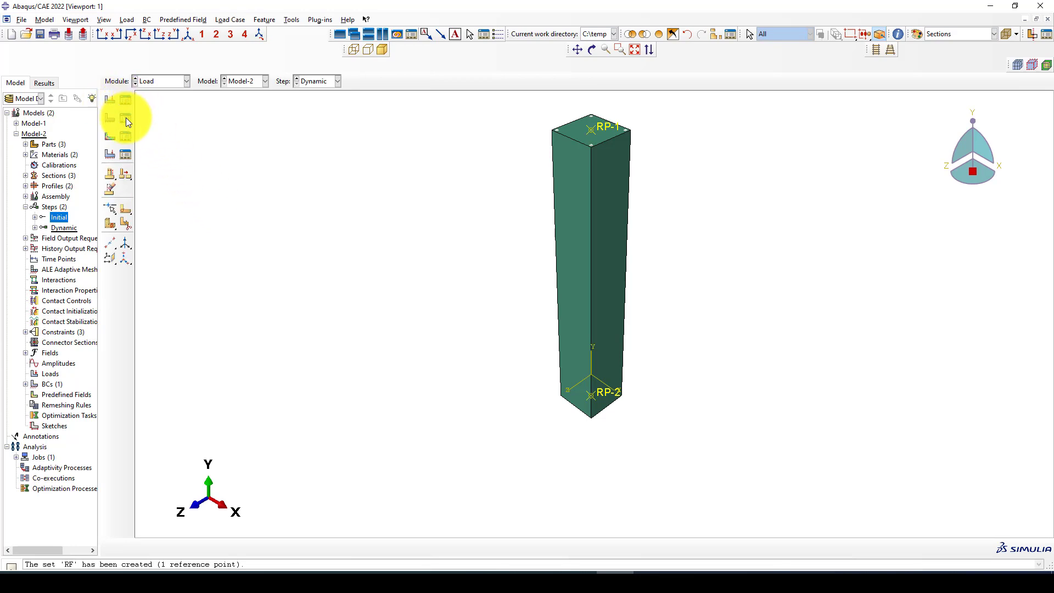
left_click(126, 118)
left_click(487, 194)
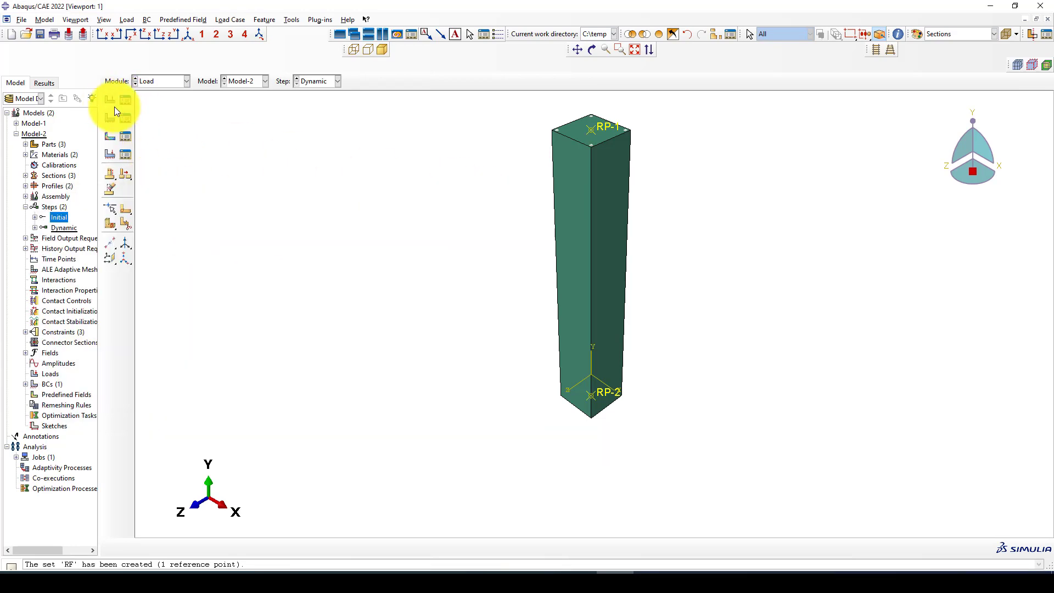
- Create a mechanical concentrated force named C-Load in the Dynamic step, applied to the set Loading
left_click(110, 100)
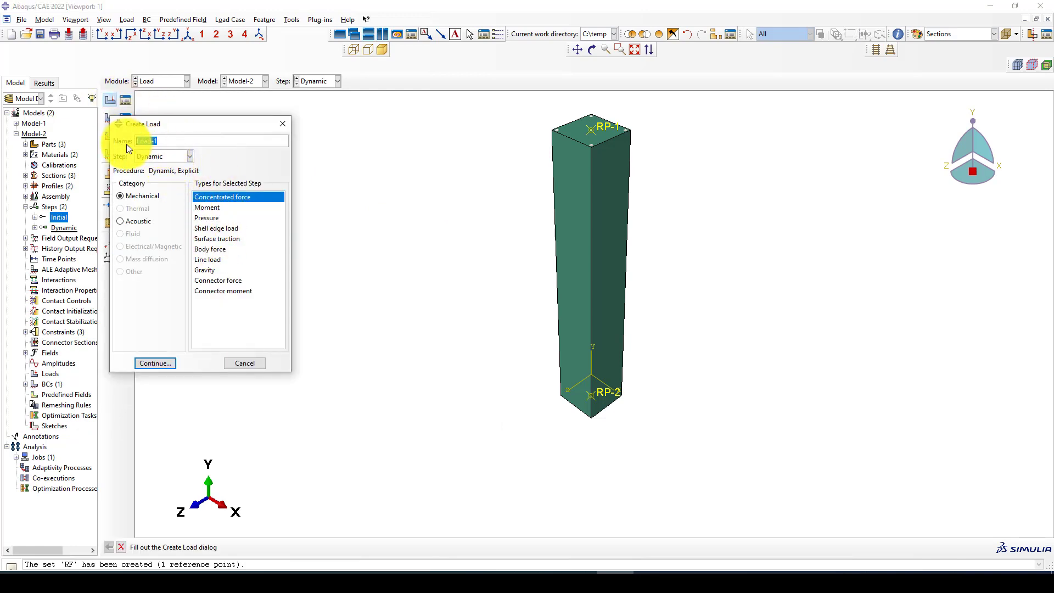
type("C-Loa")
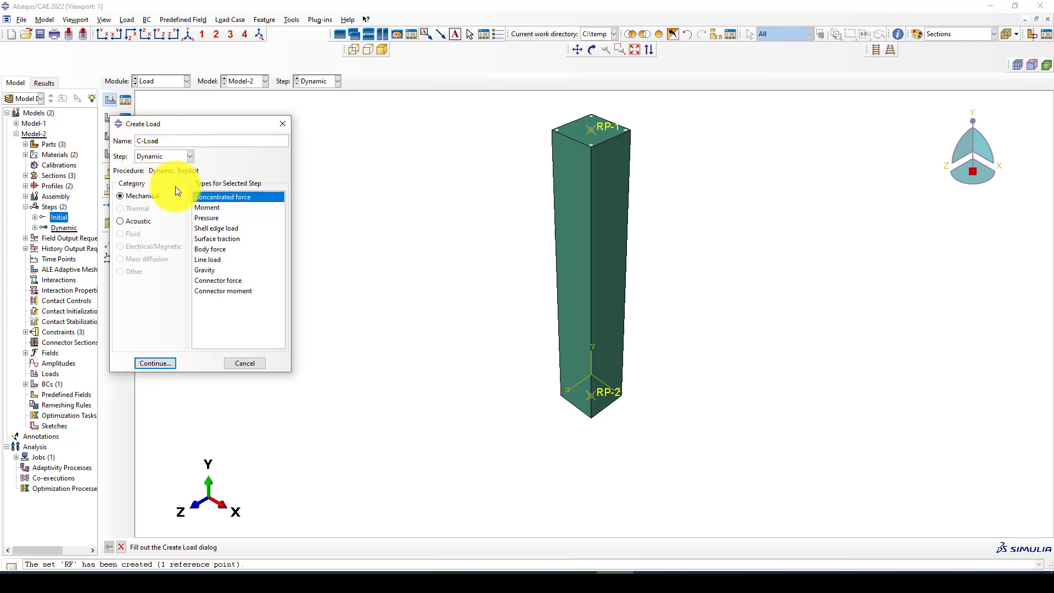
left_click(153, 363)
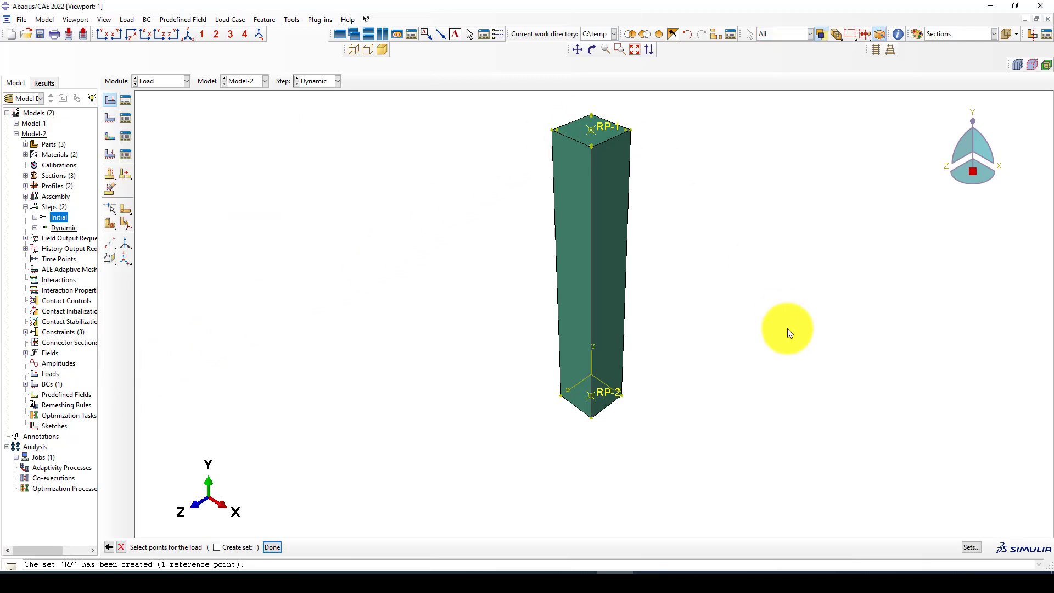
left_click(958, 545)
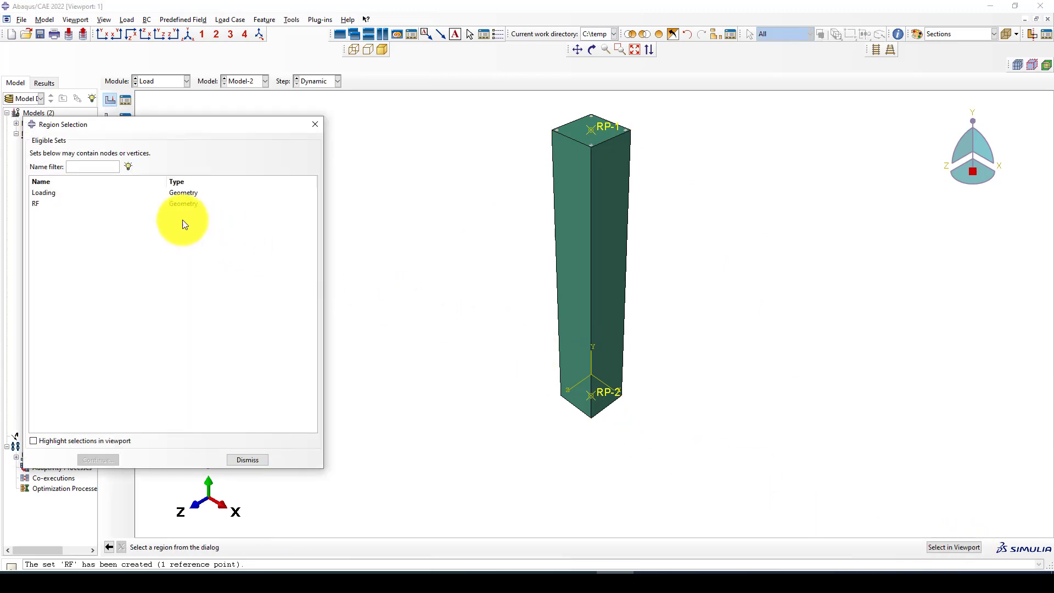
left_click(171, 191)
left_click(98, 459)
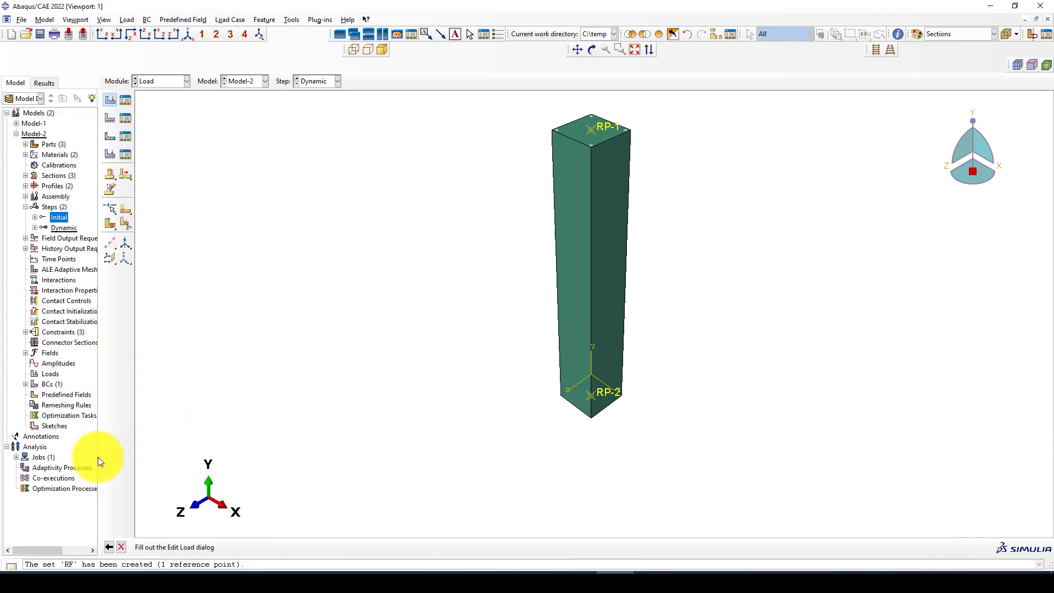
- Set the CF2 component of C-Load to -2802790, copying the Fu value from cell H9 of the Excel workbook Book1
left_click(88, 182)
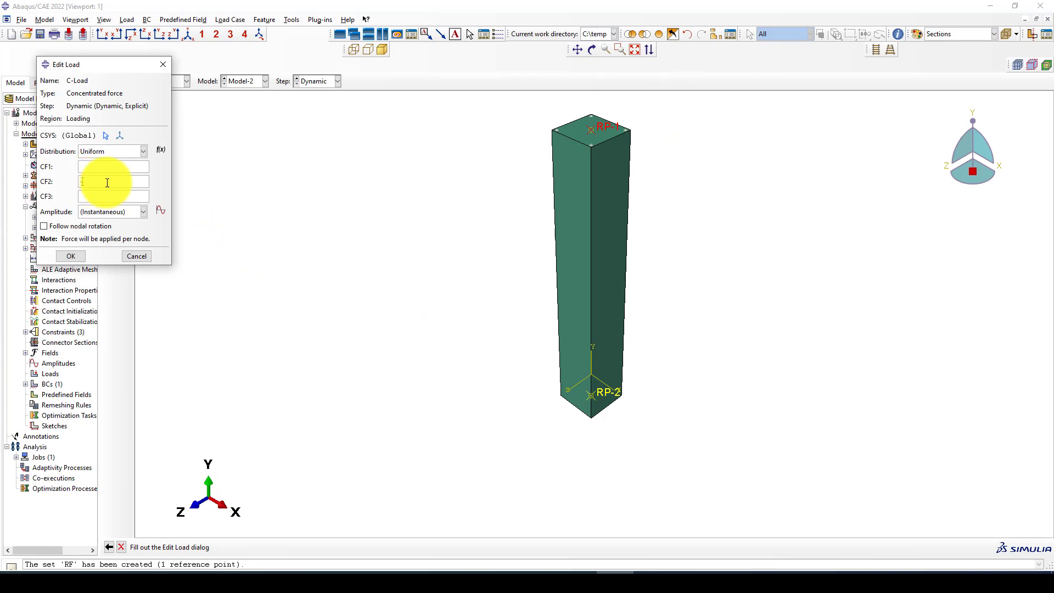
left_click(354, 571)
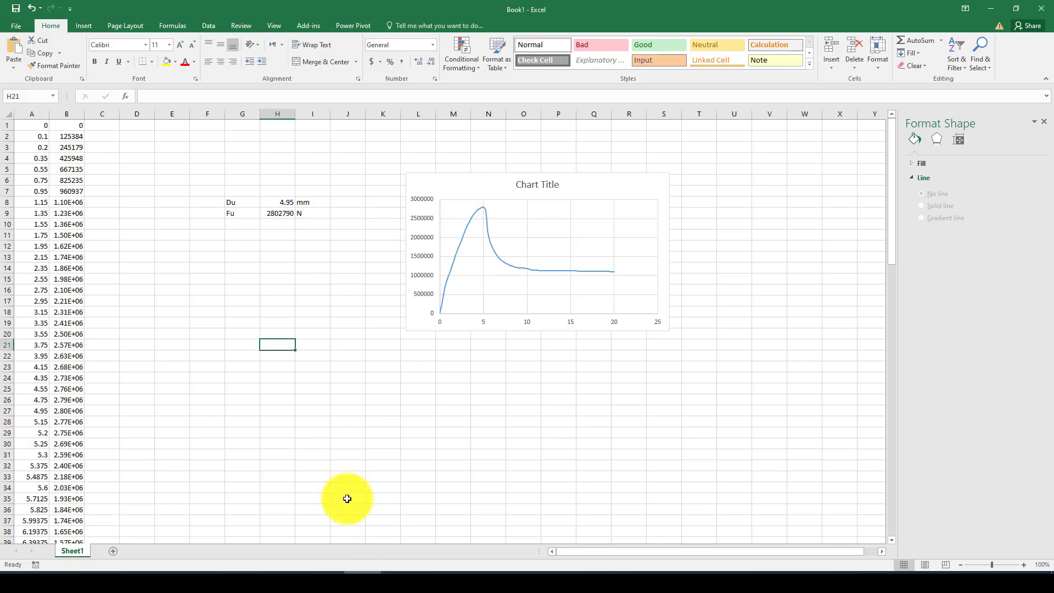
left_click(277, 213)
key("ctrl+c")
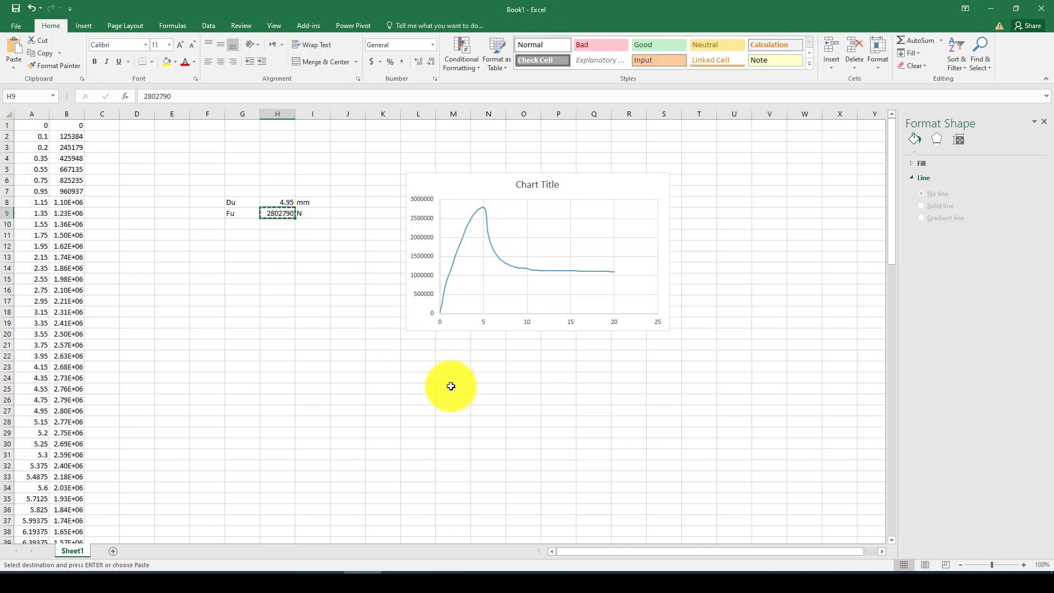
mouse_move(722, 573)
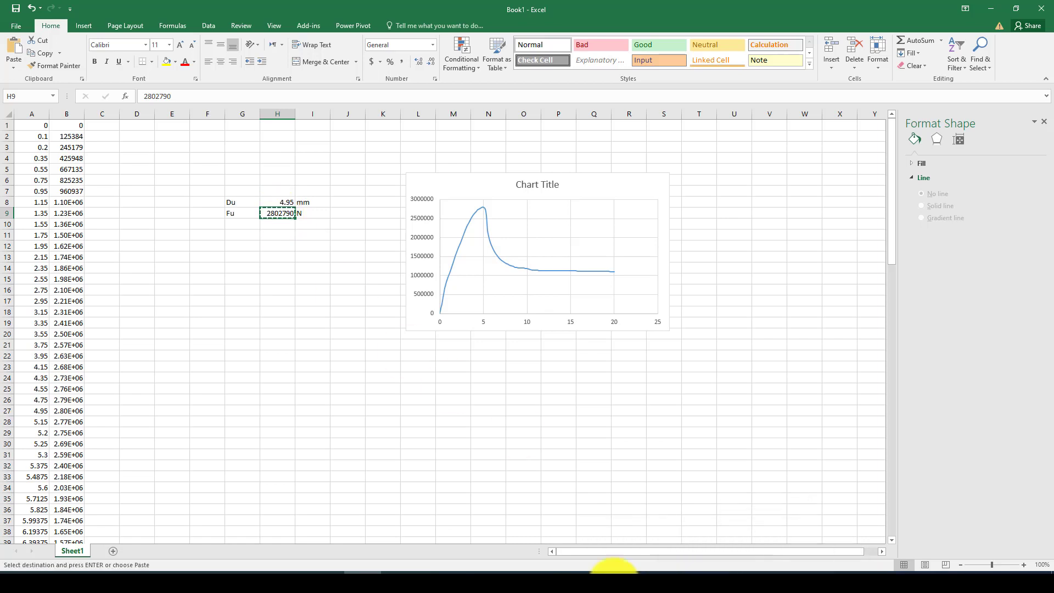
left_click(611, 571)
left_click(94, 181)
key("ctrl+v")
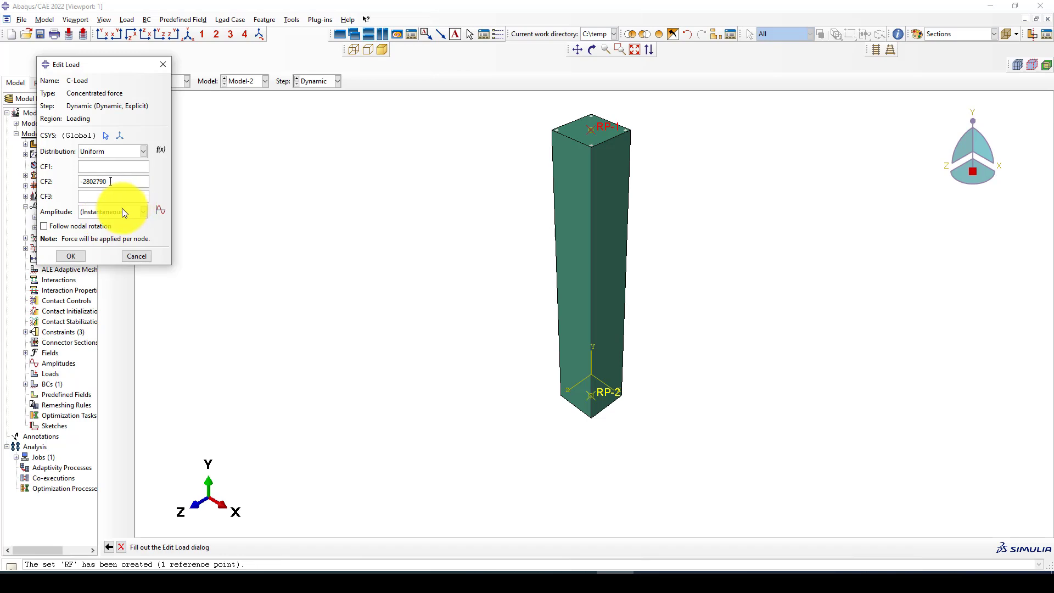
- Create a tabular amplitude for C-Load and enter time 0 with amplitude 0 in the first row
left_click(122, 209)
left_click(120, 208)
left_click(157, 210)
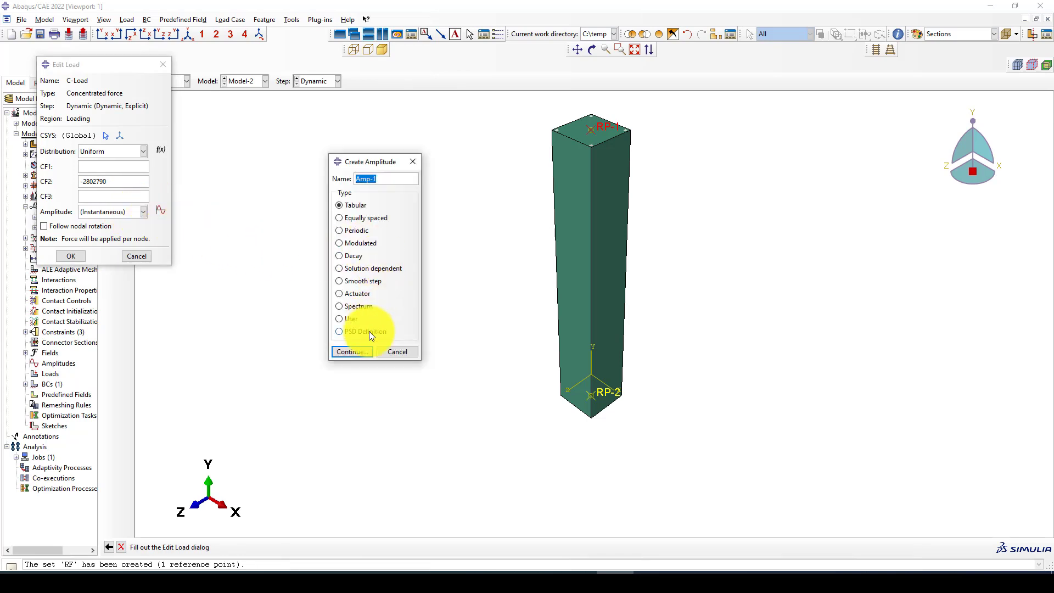
left_click(361, 352)
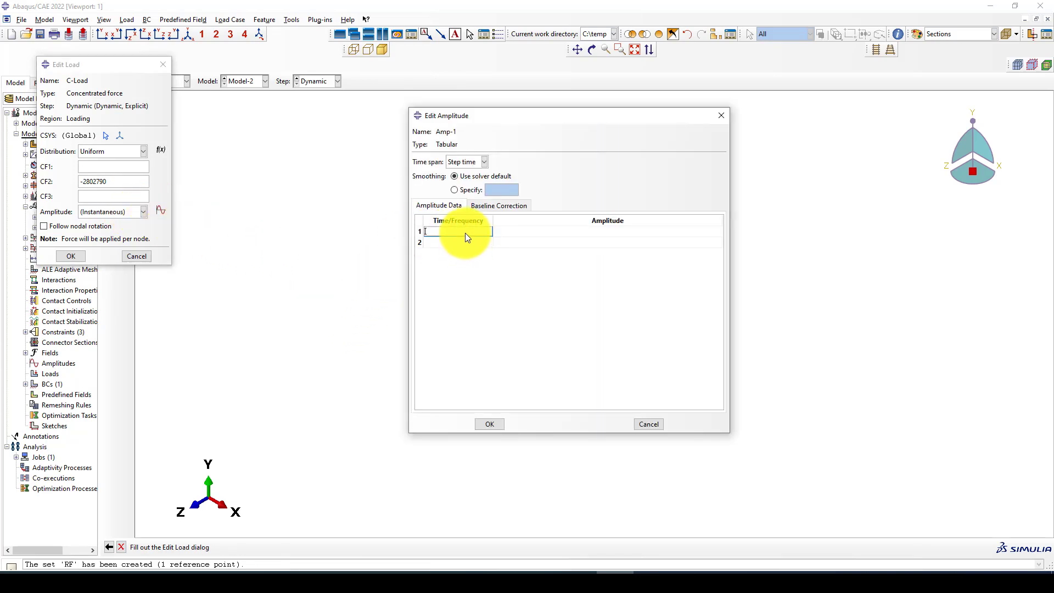
type("0")
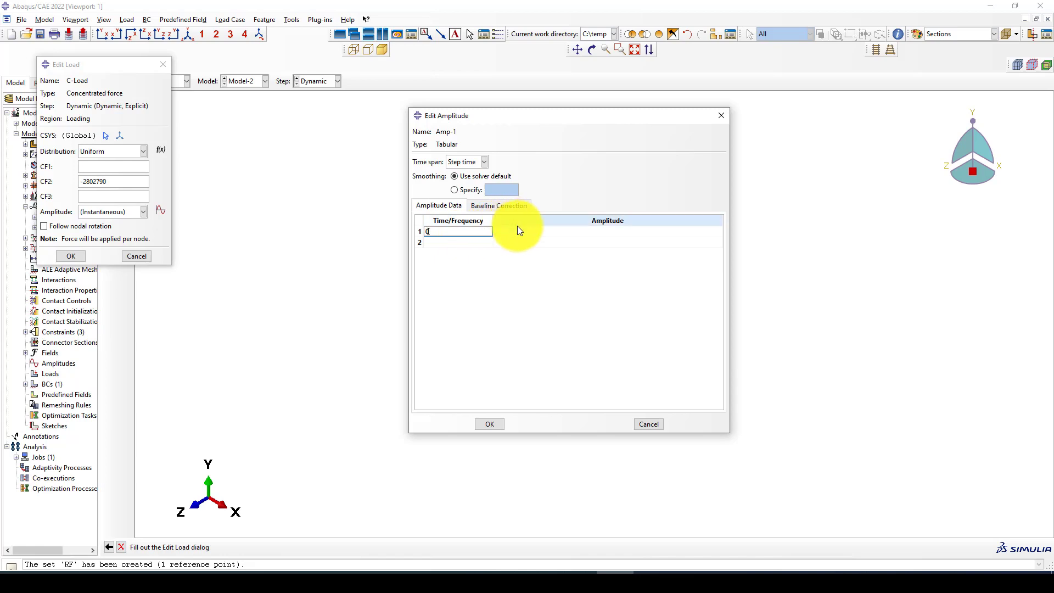
left_click(516, 221)
type("0")
- Add three empty rows at the end of the amplitude data table
left_click(469, 241)
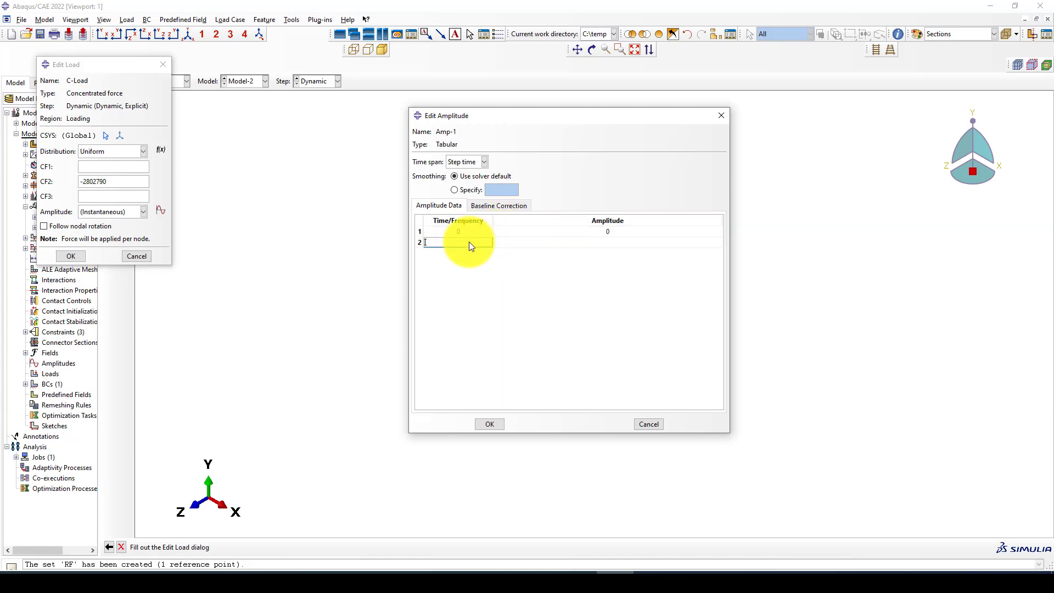
right_click(469, 241)
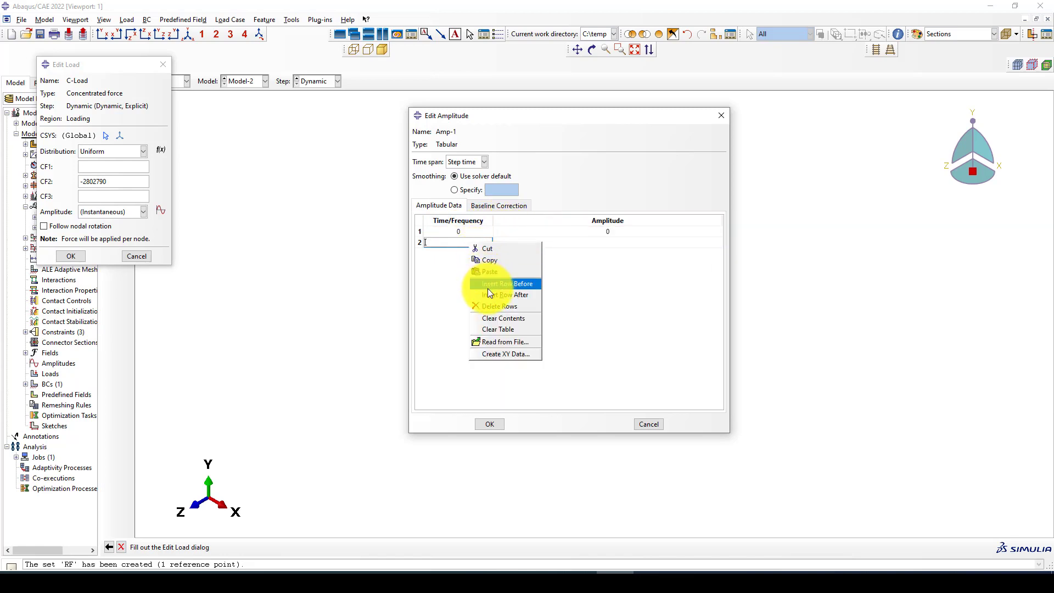
left_click(490, 294)
left_click(468, 249)
right_click(468, 249)
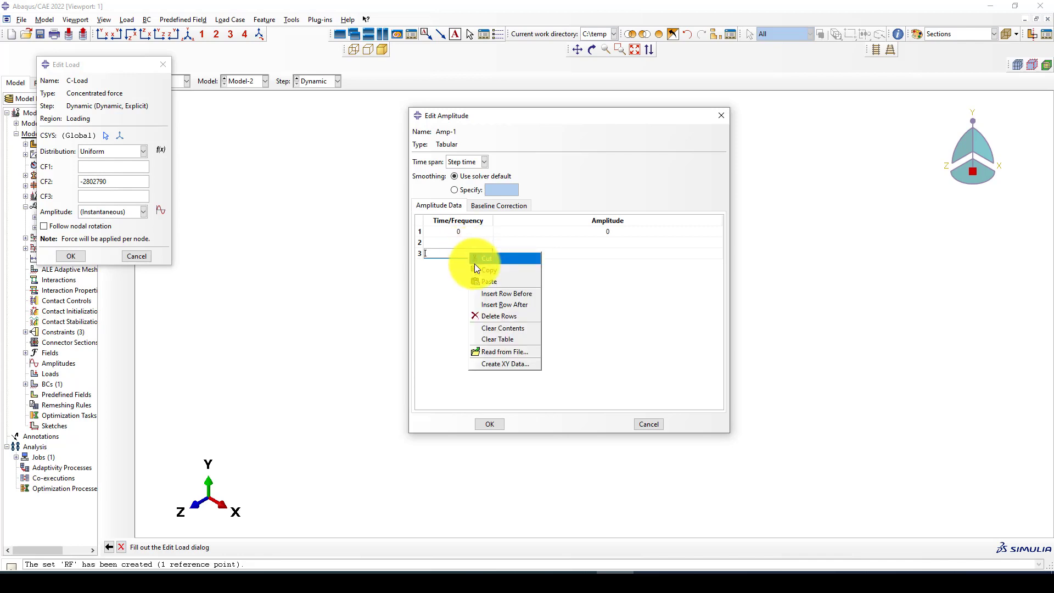
left_click(488, 300)
left_click(471, 265)
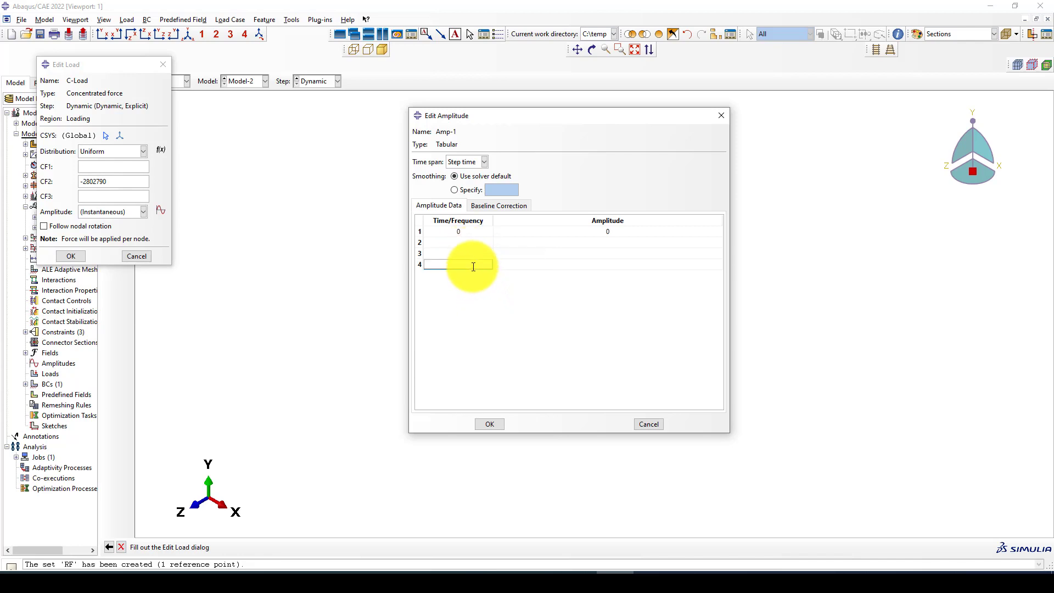
right_click(471, 264)
left_click(492, 321)
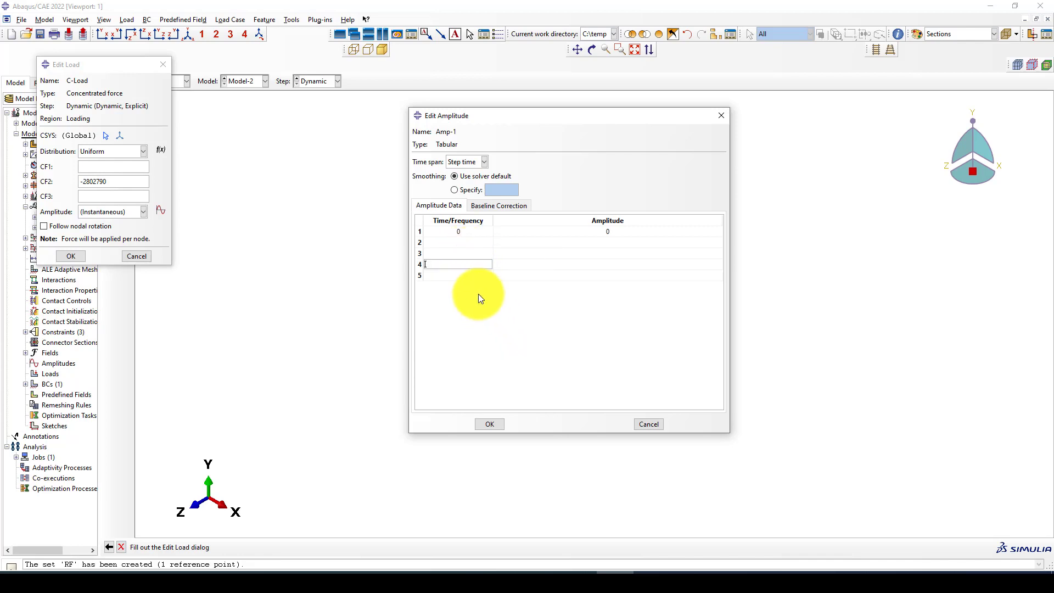
- Enter times 0.5, 1, 1.5, 2 and 2.5 in rows 2 to 6 of the amplitude table, adding the sixth row
left_click(463, 242)
type("0.5")
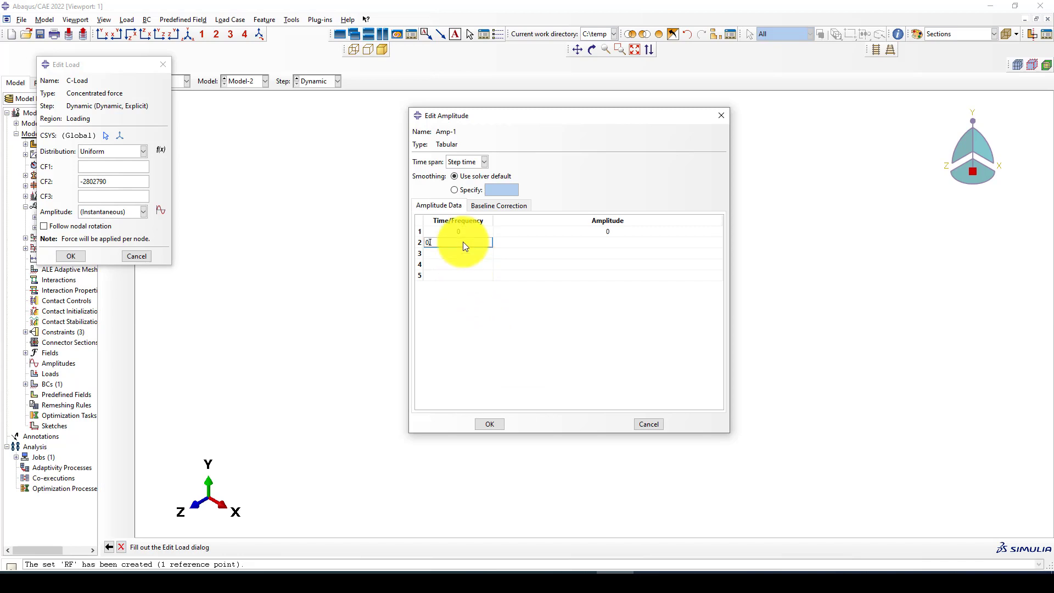
left_click(473, 256)
type("1")
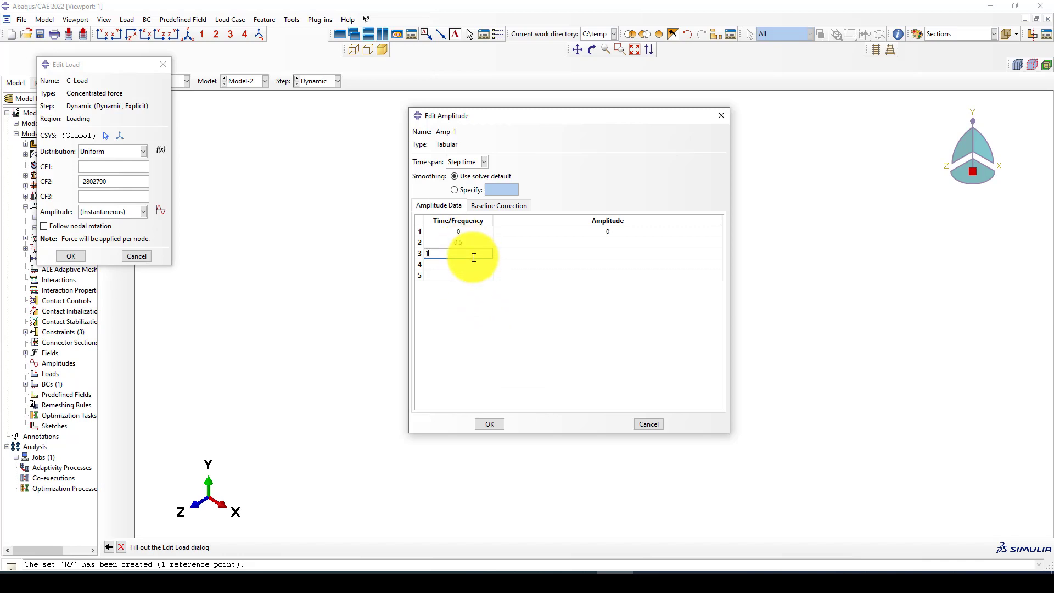
left_click(472, 264)
type("1.5")
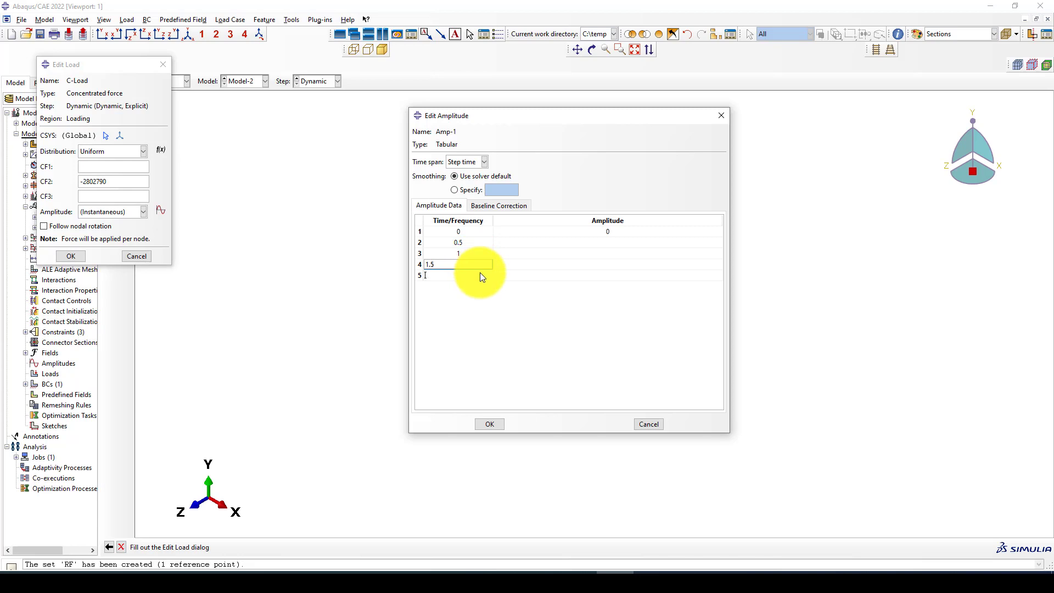
left_click(479, 272)
right_click(479, 273)
left_click(505, 321)
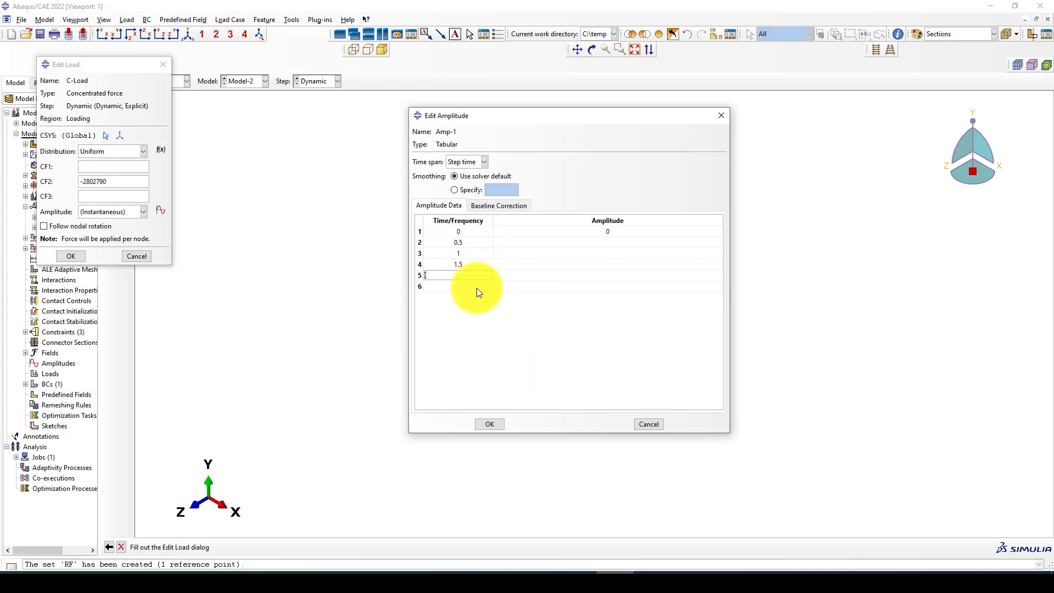
type("2")
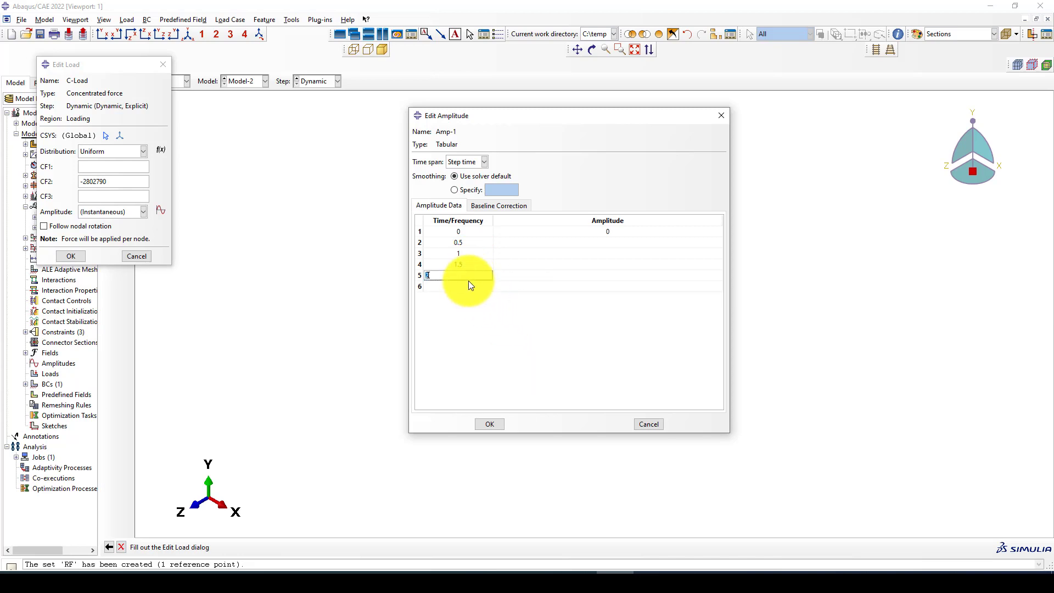
left_click(465, 285)
type("2.5")
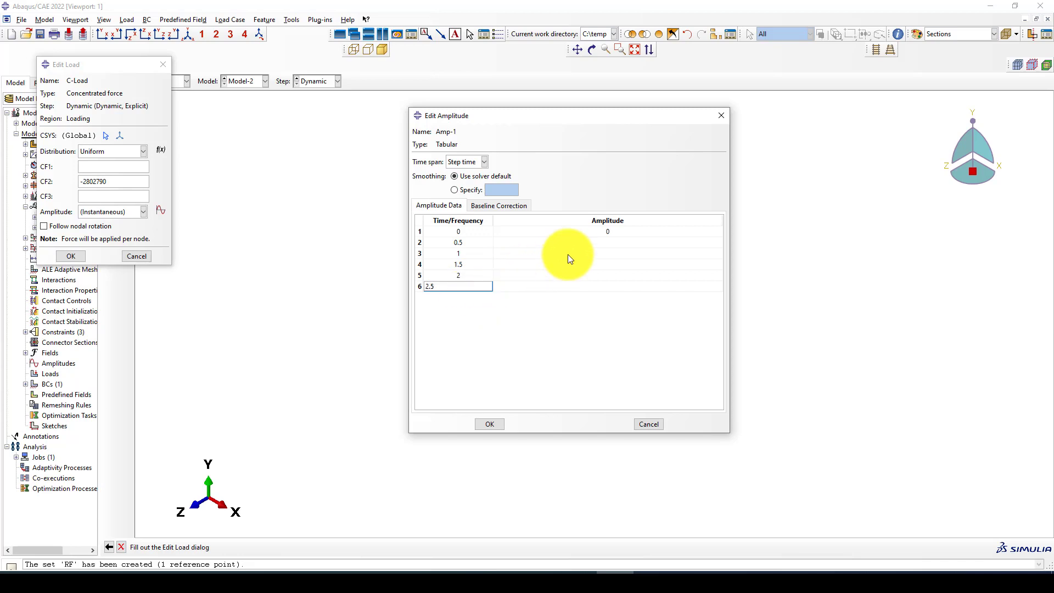
- Enter amplitude values 0.2, 0.4, 0.6, 0.8 and 1 in rows 2 to 6 of the amplitude table
left_click(591, 242)
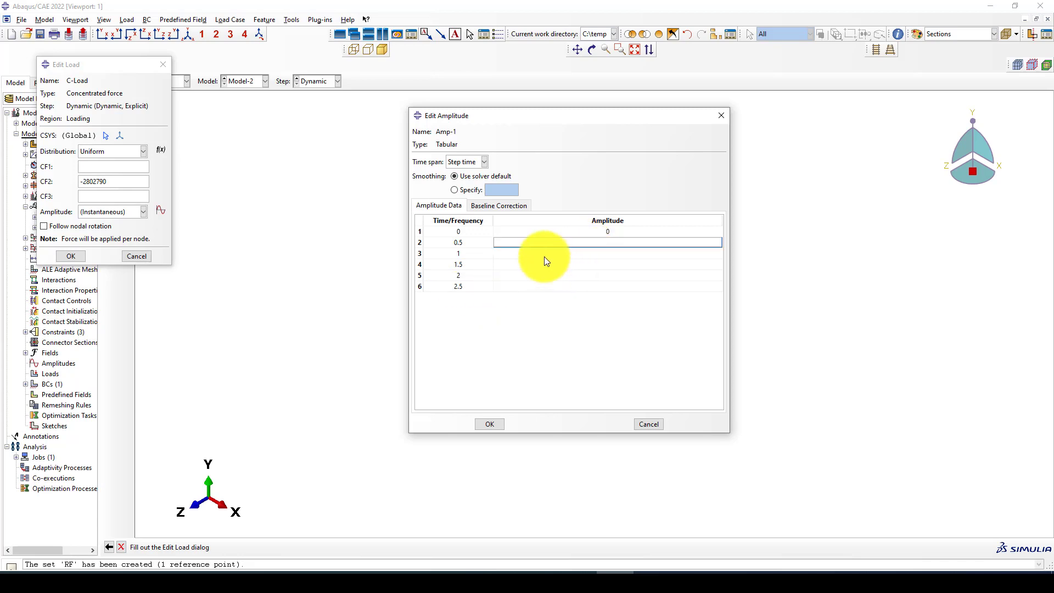
type("0.2")
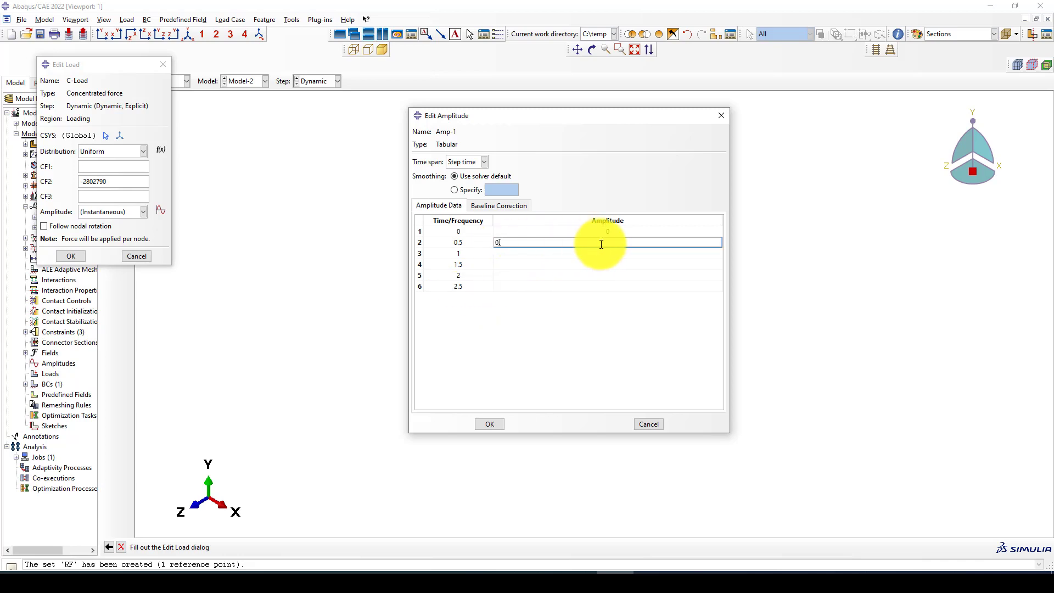
left_click(597, 249)
type("0.4")
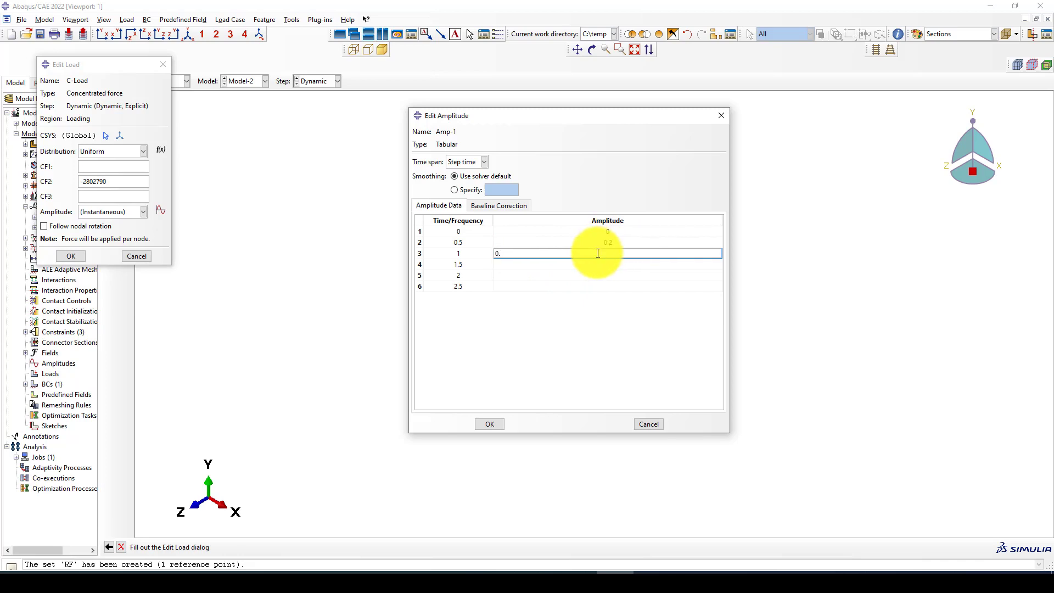
left_click(605, 265)
type("0")
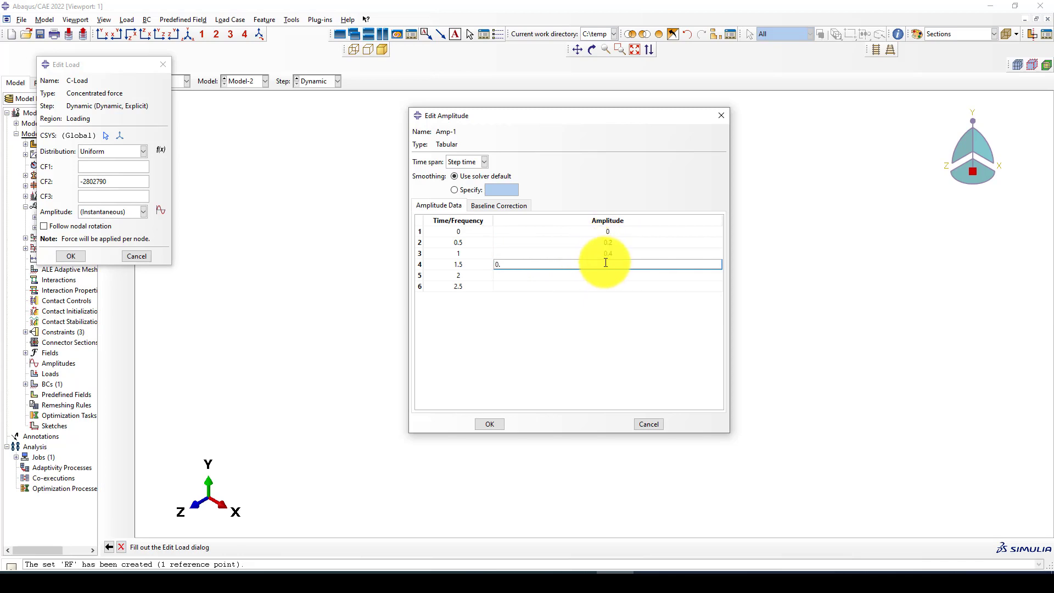
type(".6")
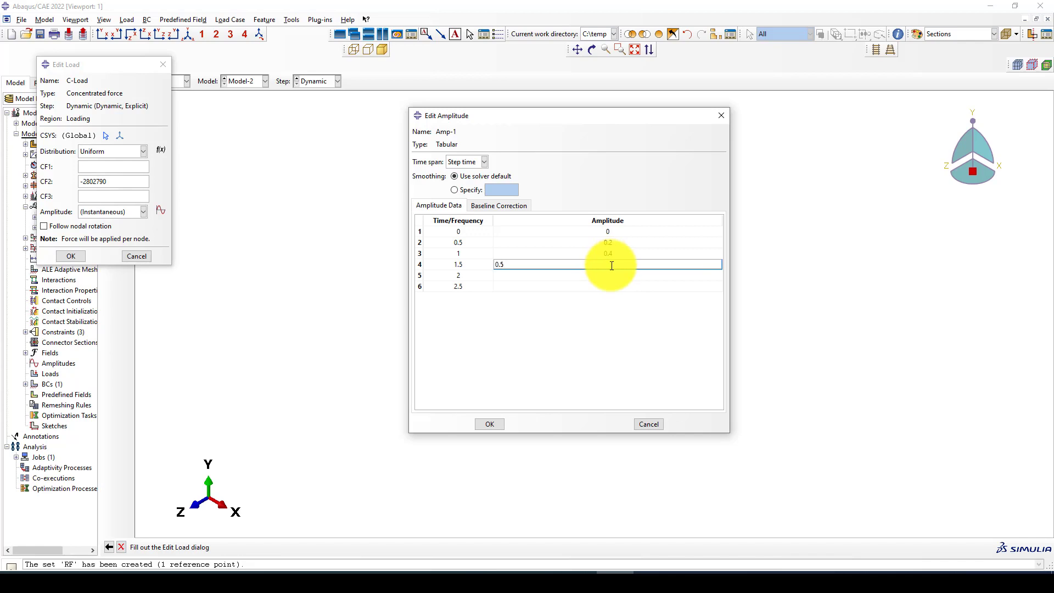
left_click(609, 276)
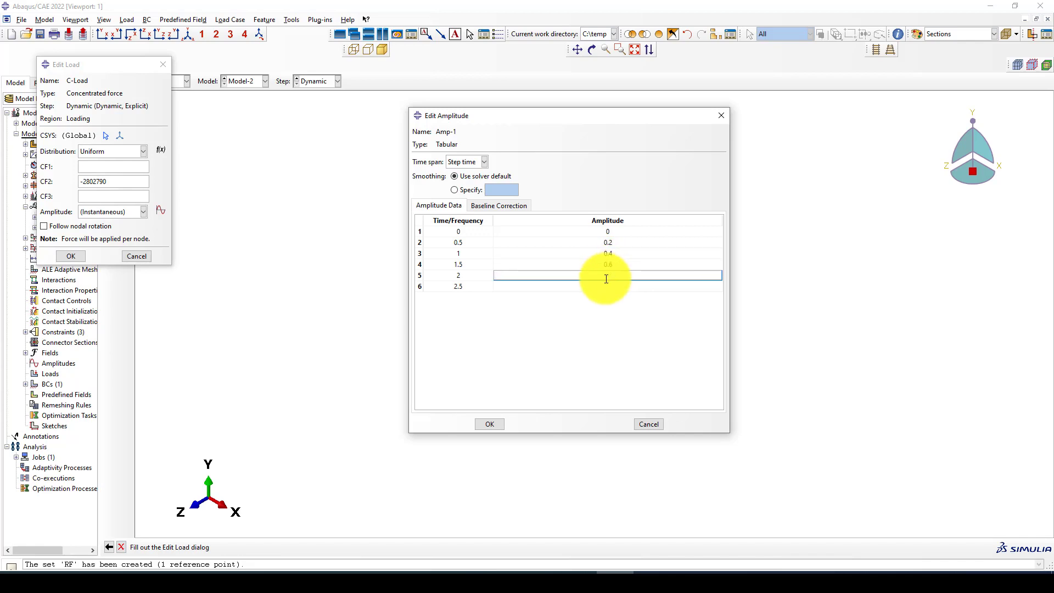
type("0.8")
left_click(610, 284)
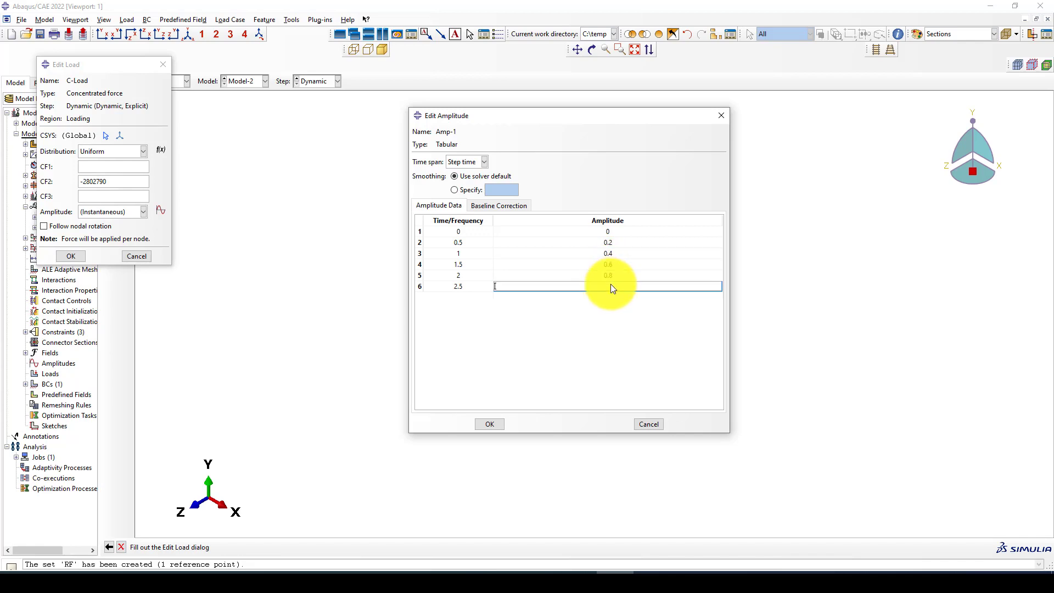
type("1")
key("Return")
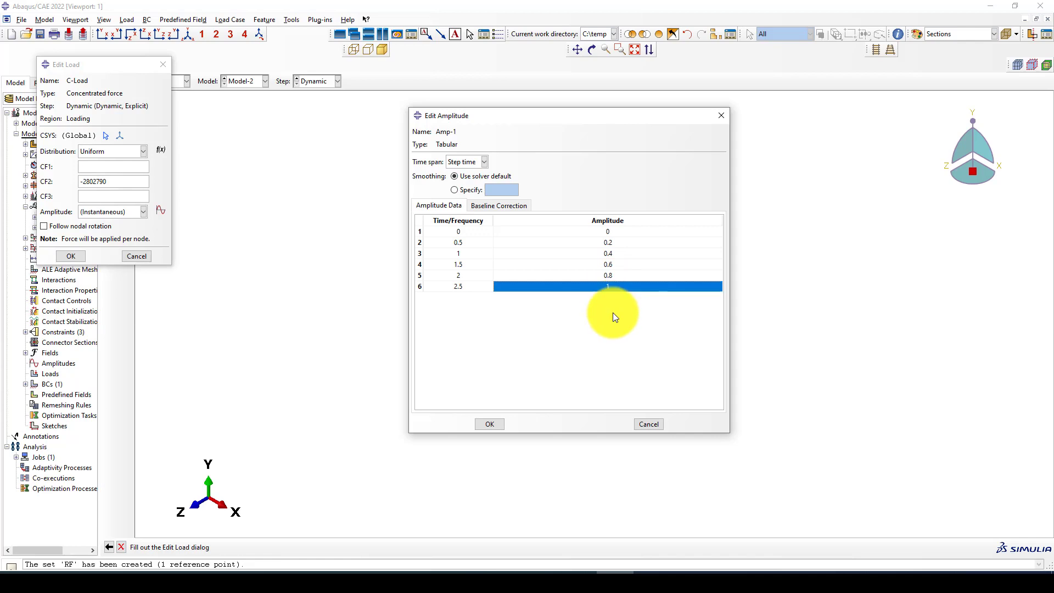
- Accept the completed tabular amplitude Amp-1 and save the C-Load concentrated force
left_click(453, 286)
key("Return")
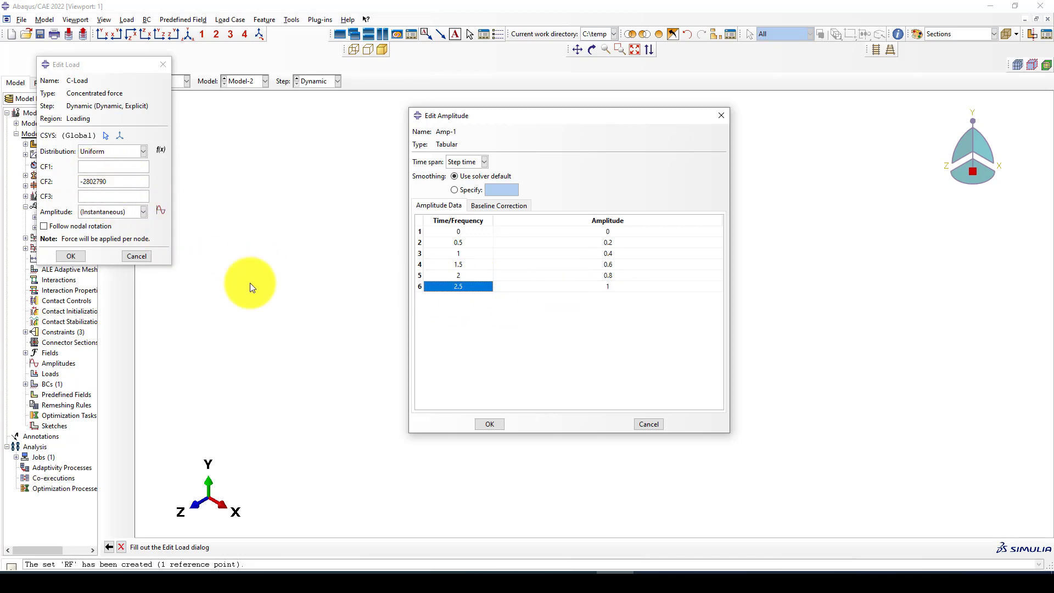
left_click(76, 256)
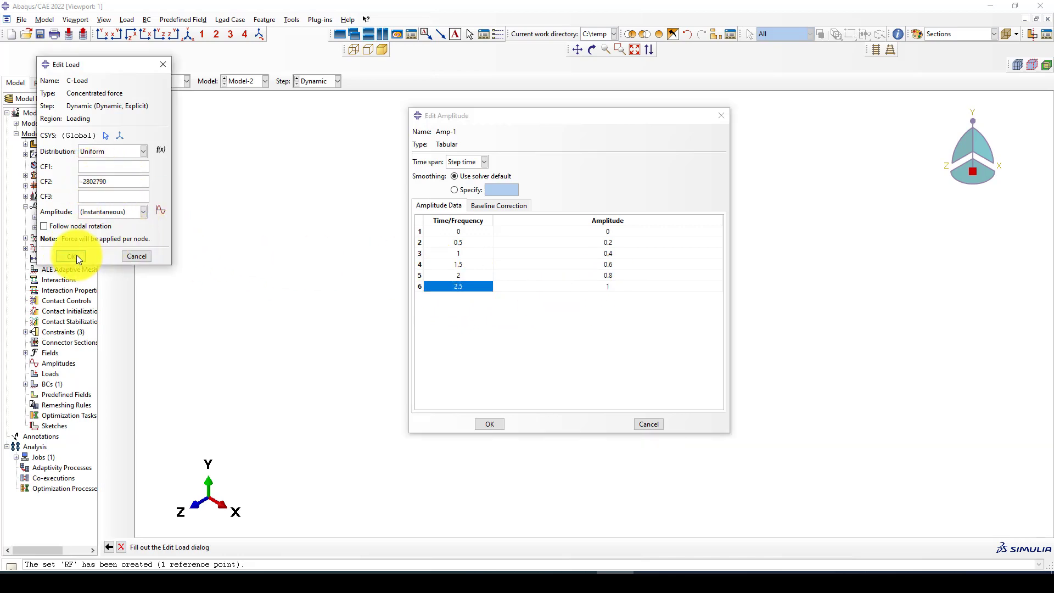
left_click(490, 424)
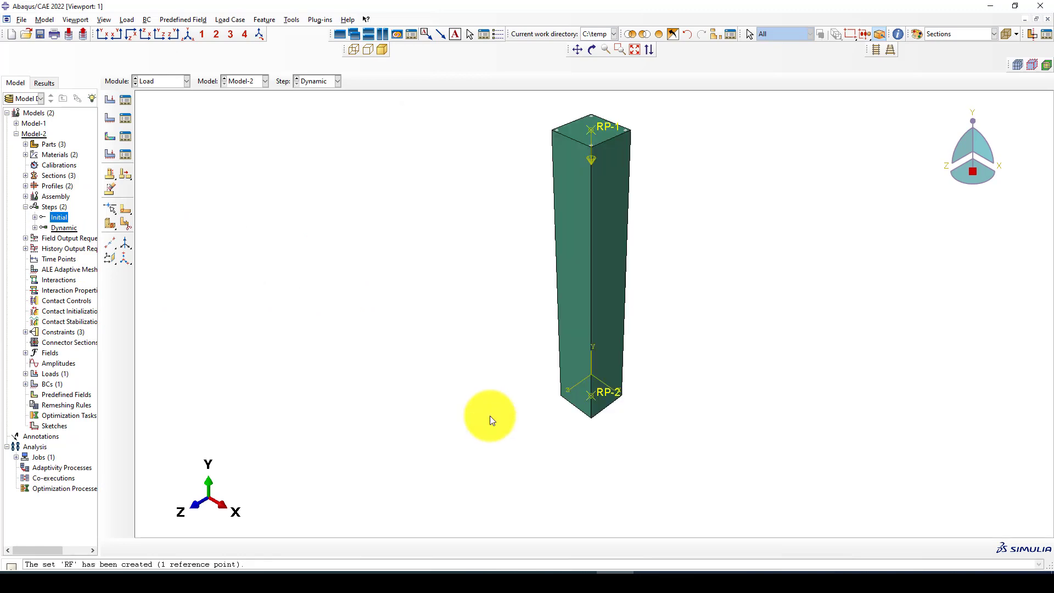
- Edit C-Load to use the amplitude Amp-1 and close the Load Manager
left_click(126, 100)
left_click(457, 157)
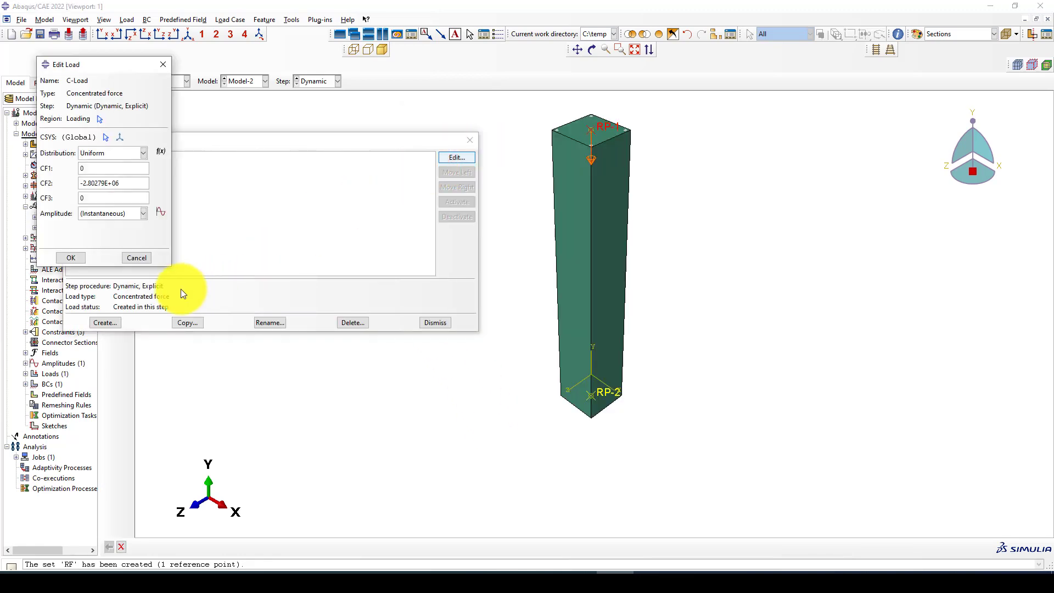
left_click(106, 212)
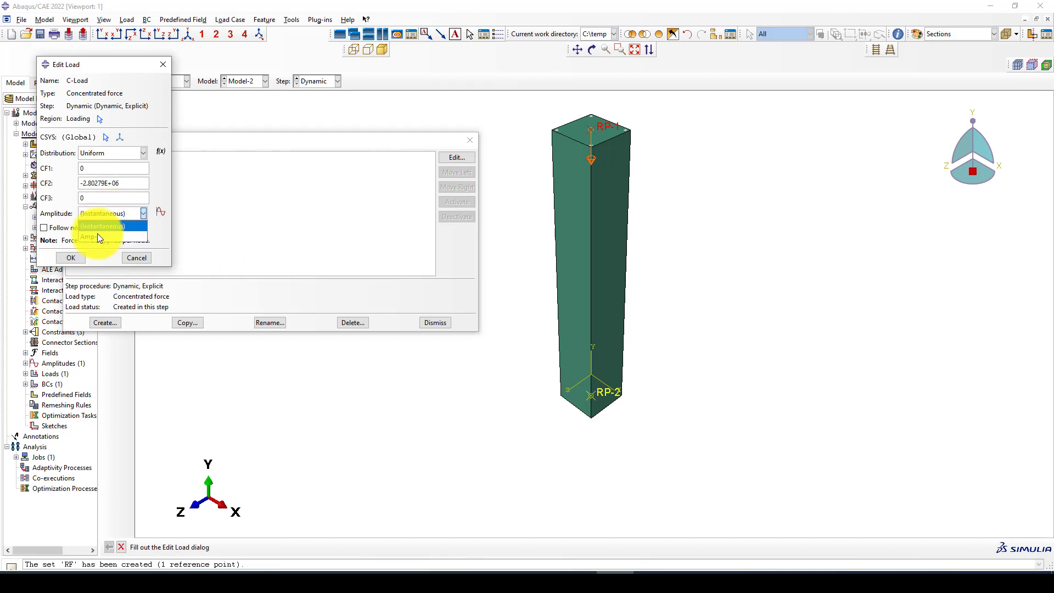
left_click(96, 236)
left_click(74, 257)
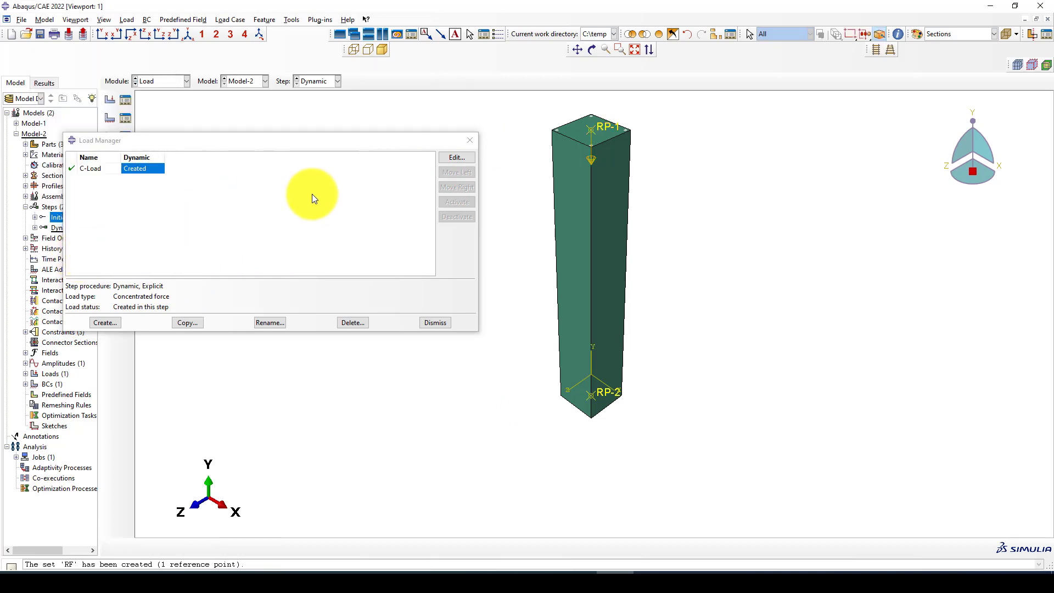
left_click(472, 139)
- Review the Fixed boundary condition's type and region in the Initial step without changing it
left_click(164, 82)
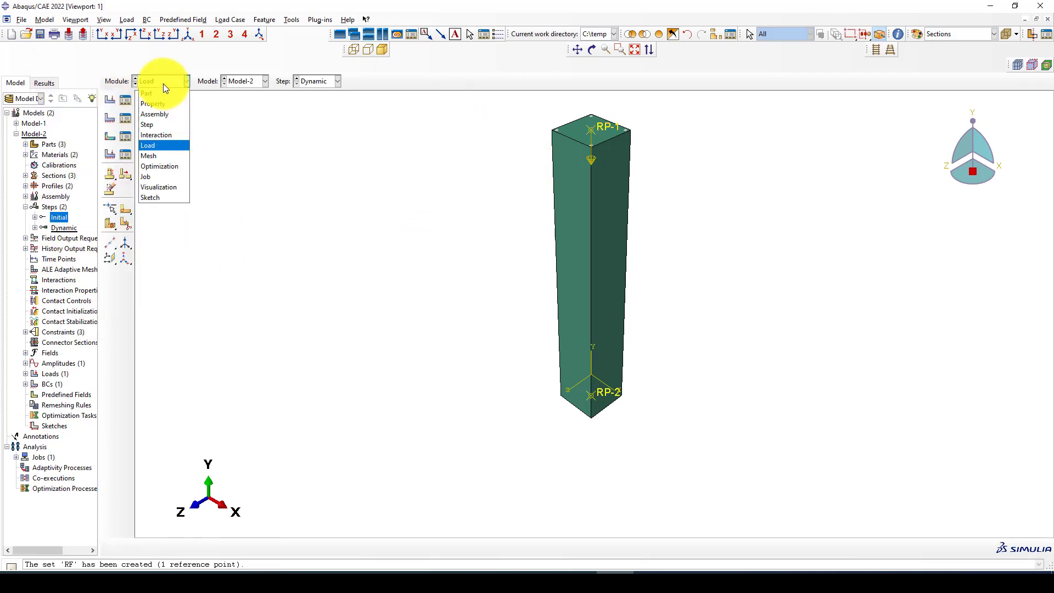
left_click(128, 123)
left_click(125, 118)
left_click(113, 222)
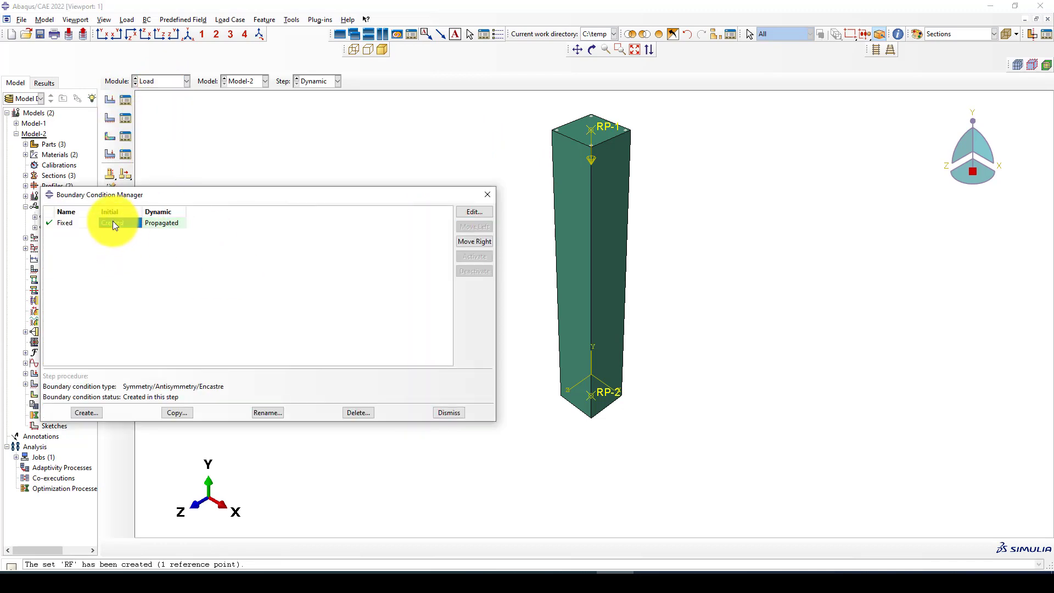
left_click(475, 212)
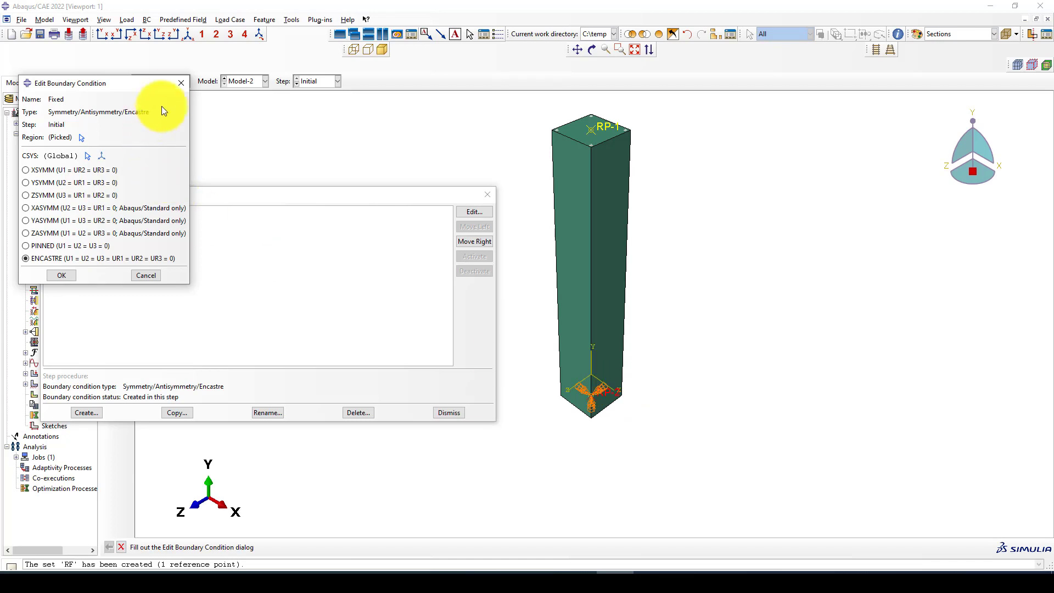
left_click(177, 84)
left_click(486, 193)
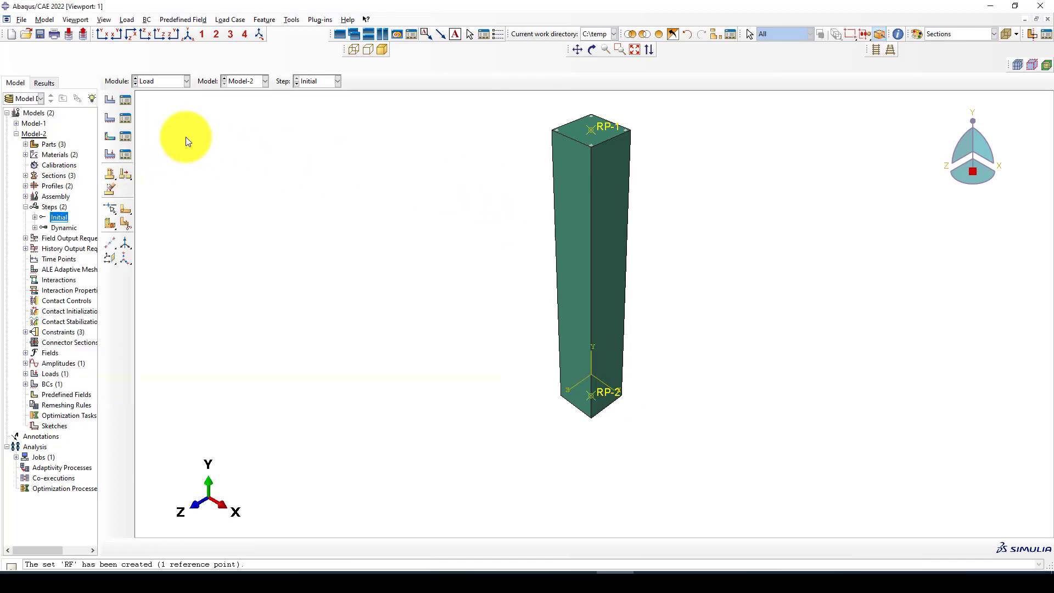
left_click(120, 117)
left_click(487, 194)
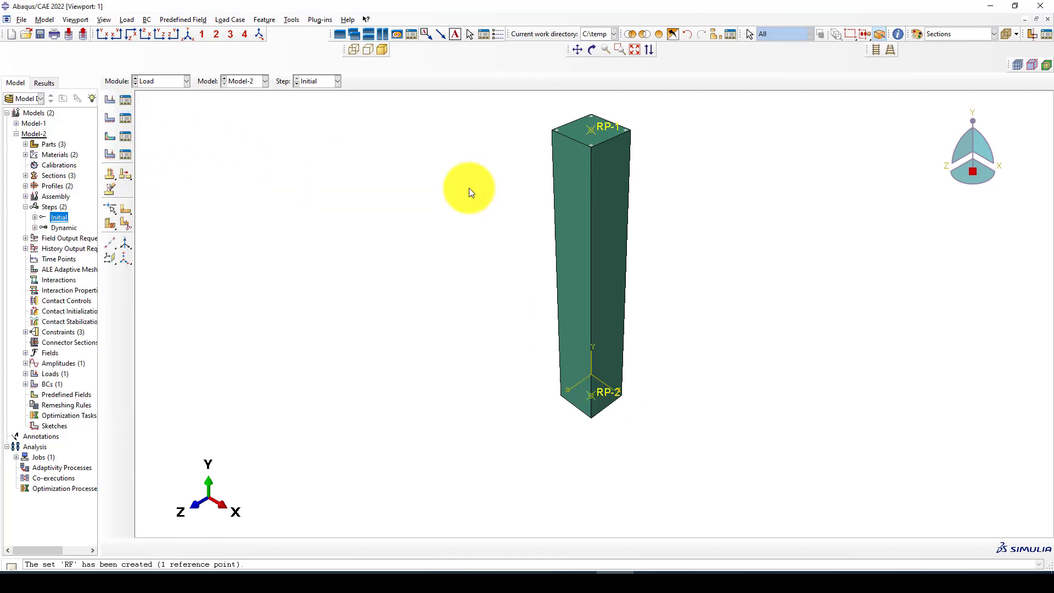
- In the Mesh module, assign linear Beam elements from the Explicit library to the L-Rebar part
left_click(160, 82)
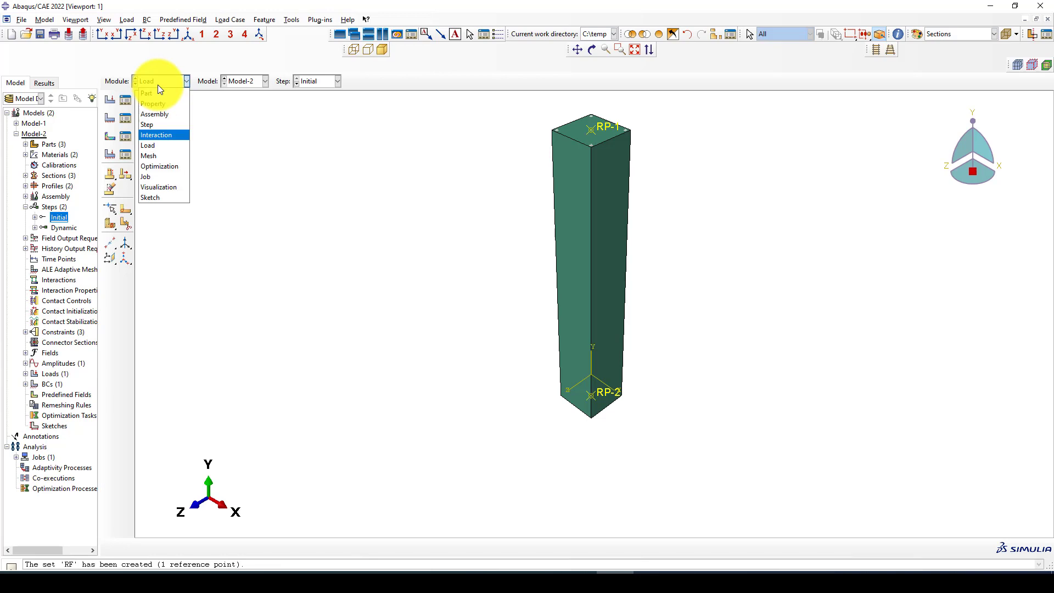
left_click(157, 156)
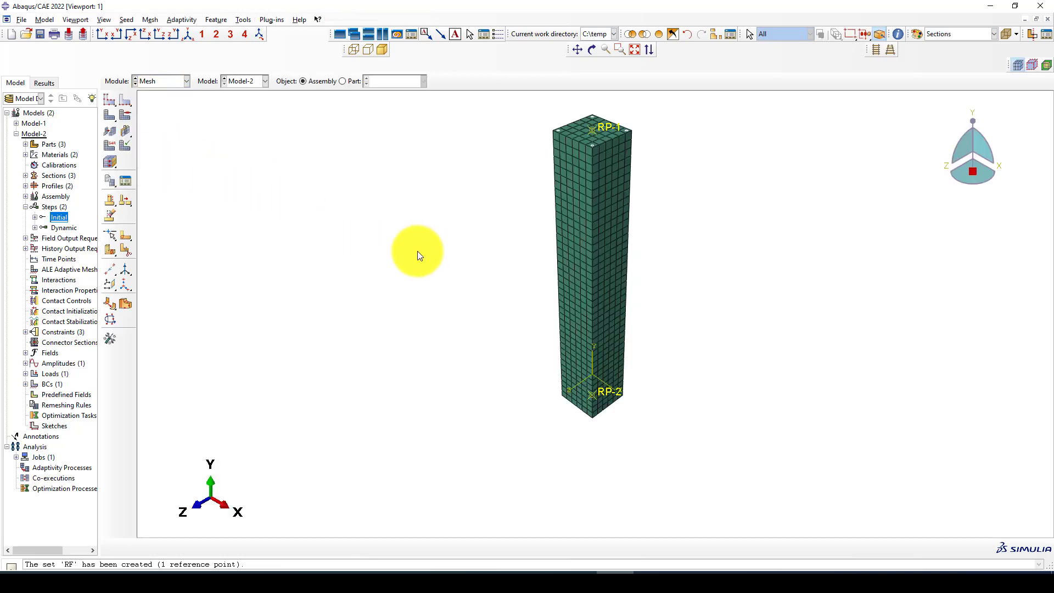
left_click(342, 81)
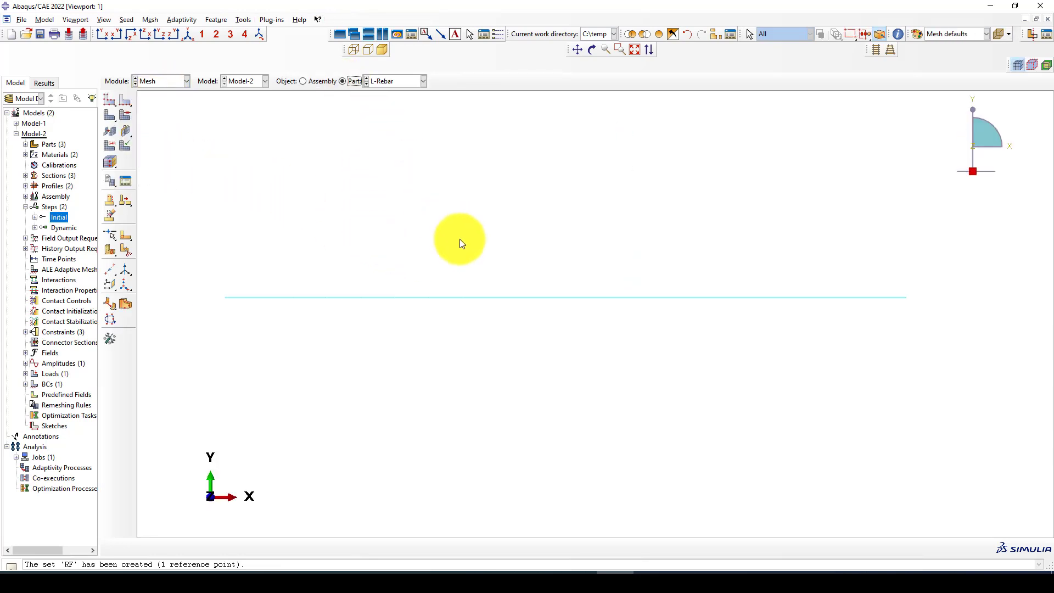
left_click(108, 145)
left_click(479, 285)
middle_click(478, 284)
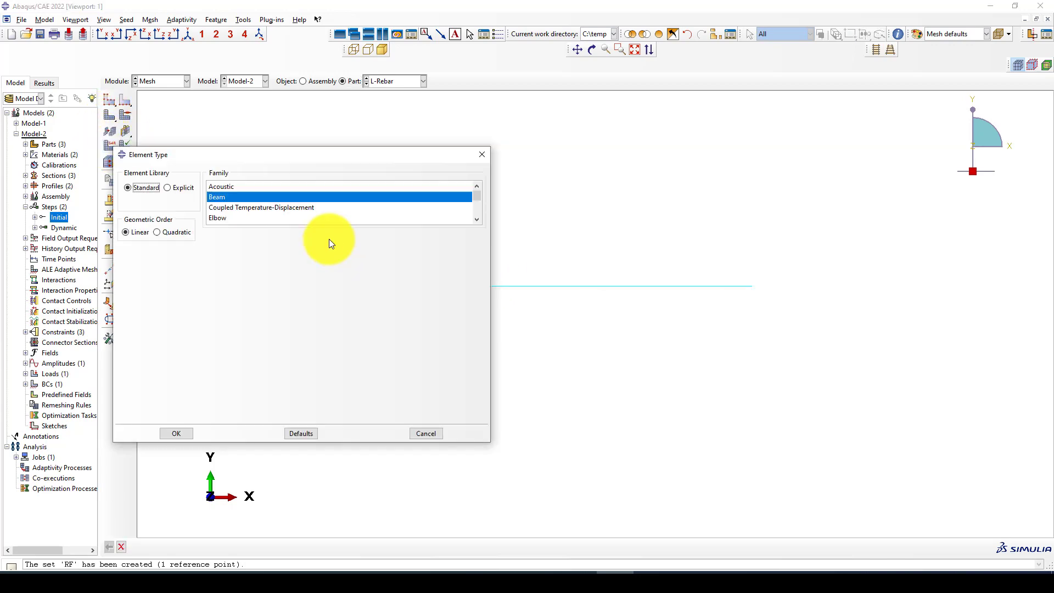
left_click(177, 187)
left_click_drag(335, 156, 216, 155)
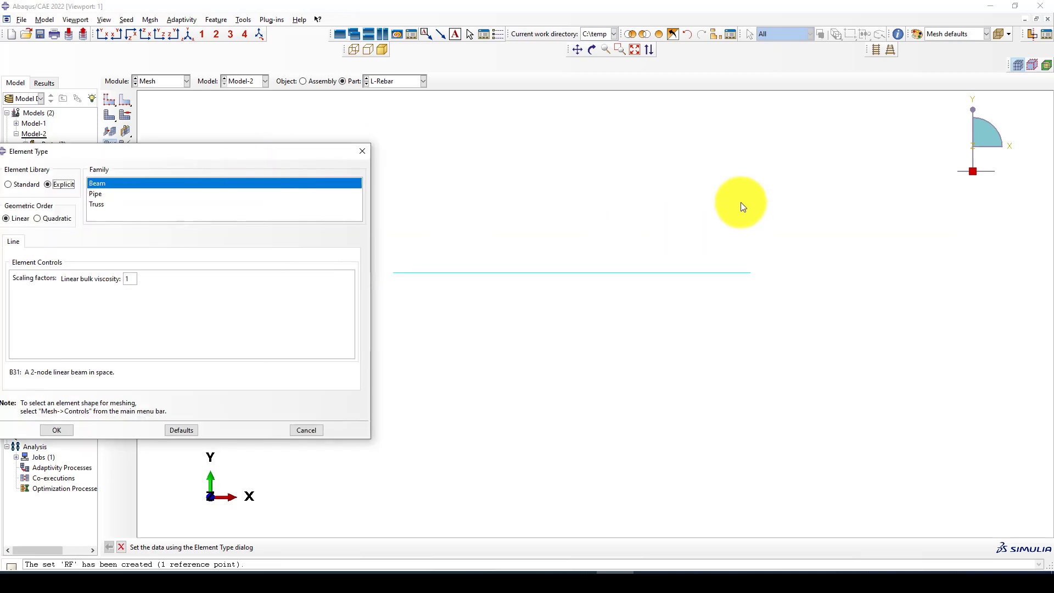
left_click(57, 429)
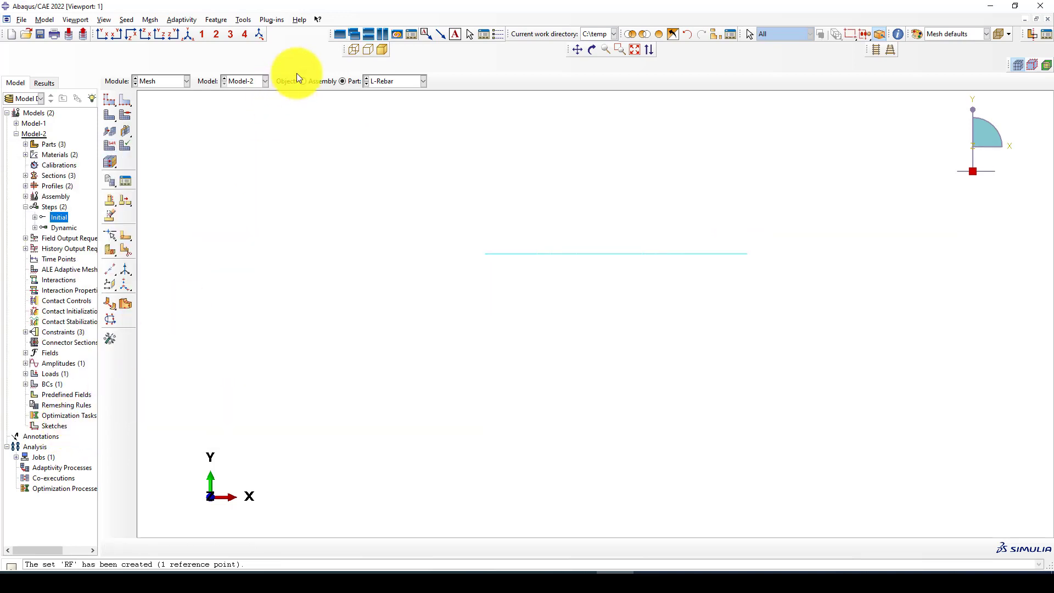
- Assign Explicit linear 3D Stress elements to the Coulmn_30X30 part, with element deletion set to Yes
left_click(381, 80)
left_click(383, 93)
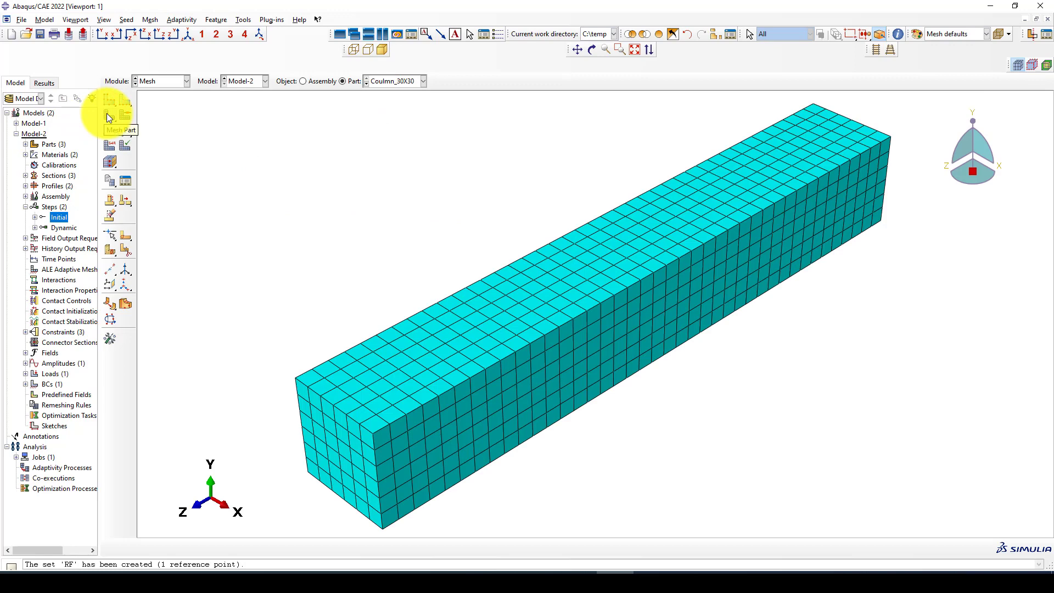
left_click(125, 303)
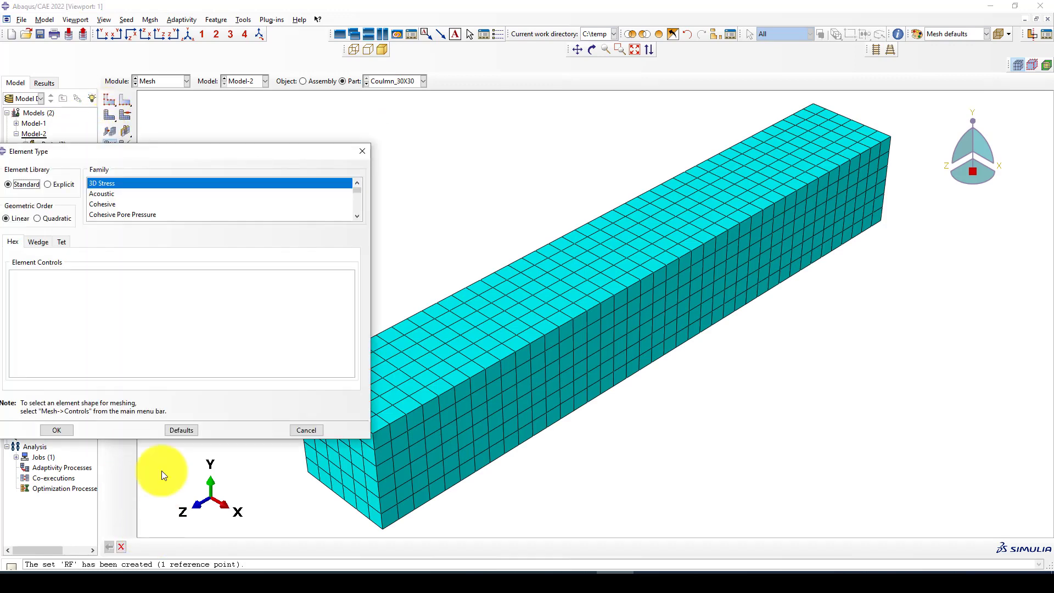
left_click(48, 184)
left_click(57, 430)
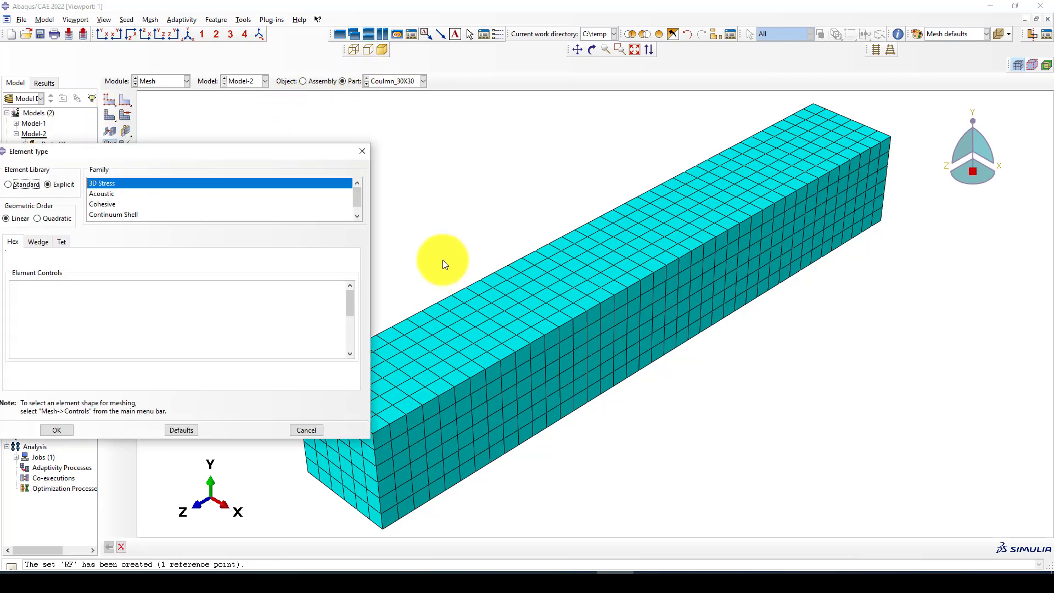
scroll(683, 259, "down", 2)
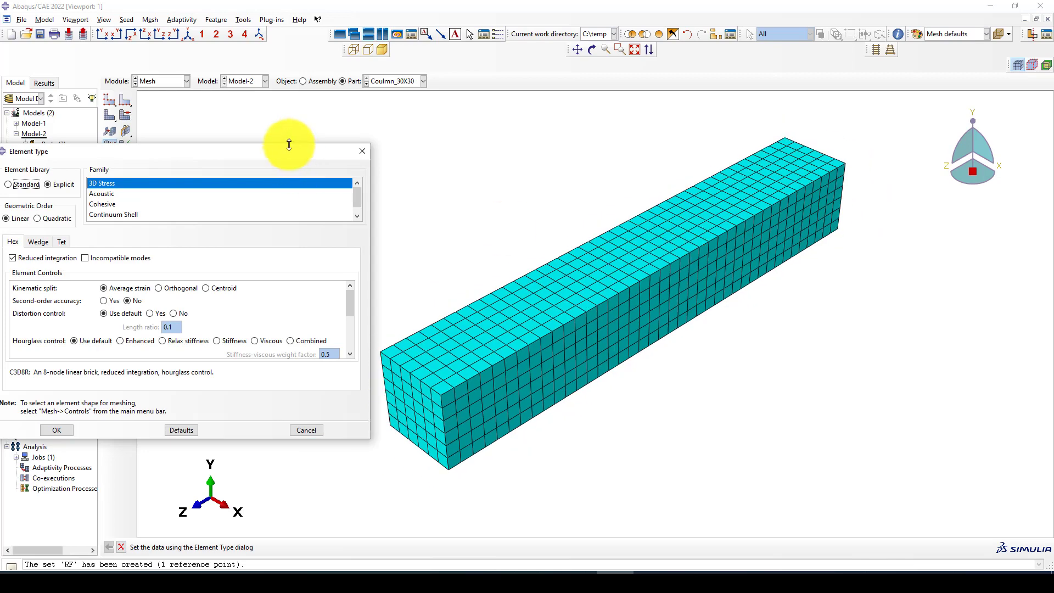
left_click_drag(291, 150, 387, 151)
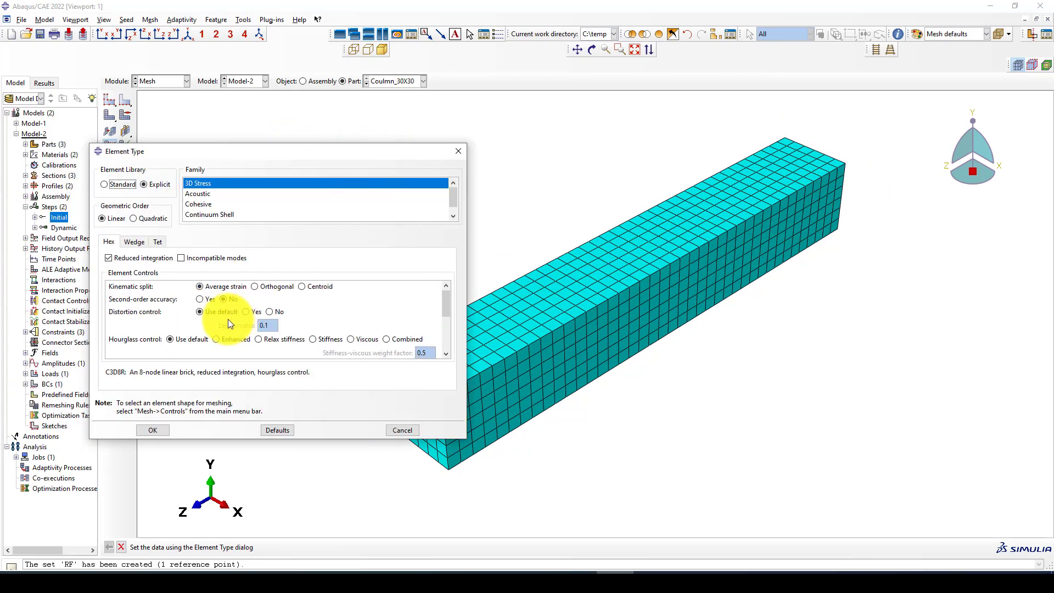
left_click_drag(444, 299, 442, 331)
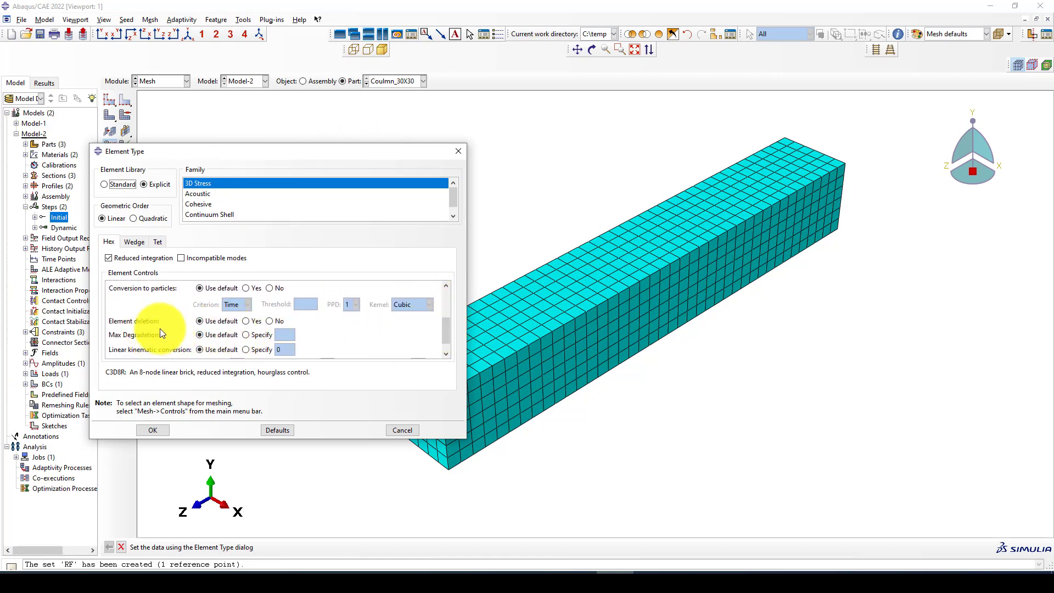
left_click(245, 321)
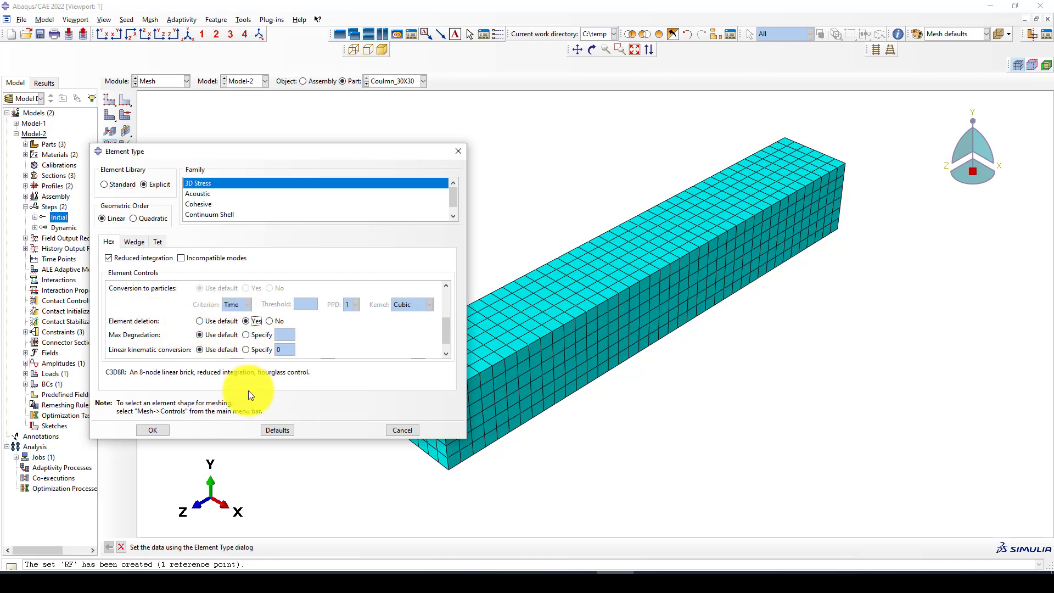
left_click(162, 429)
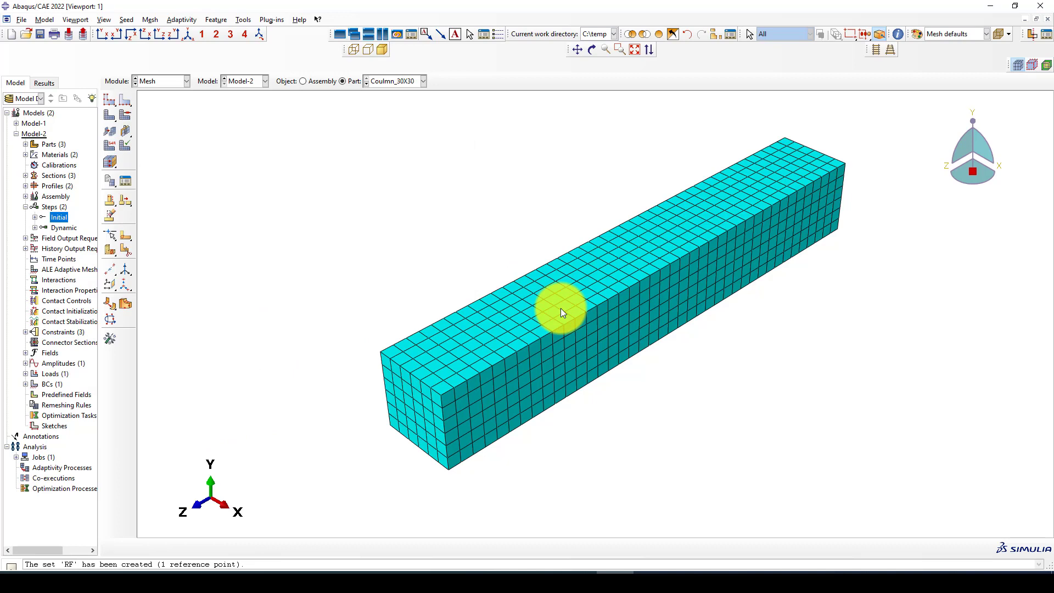
- Assign linear Beam elements from the Explicit library to all edges of the stirrups part
left_click(419, 83)
left_click(393, 110)
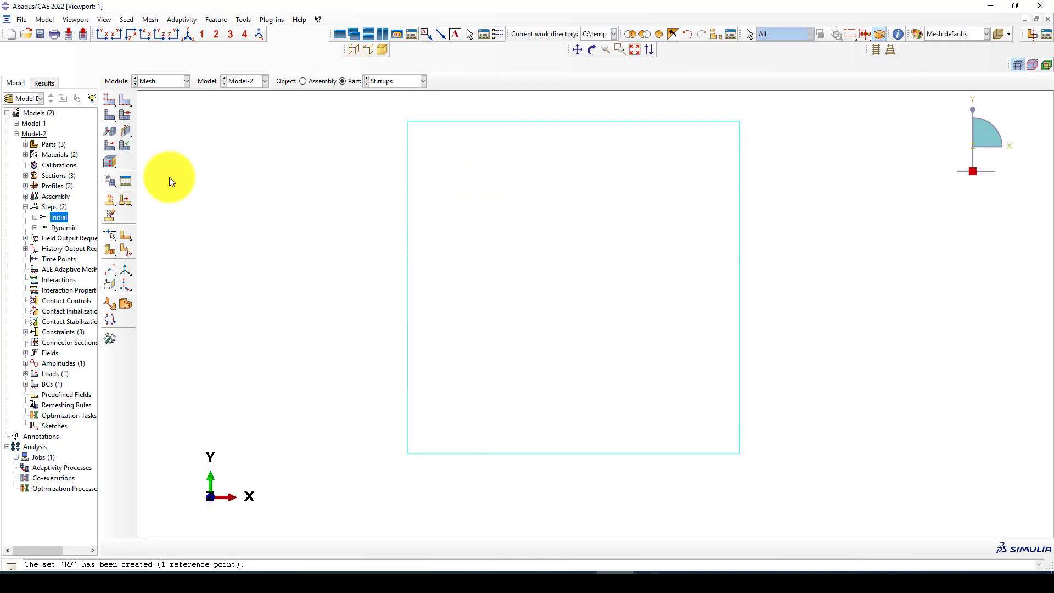
left_click(109, 146)
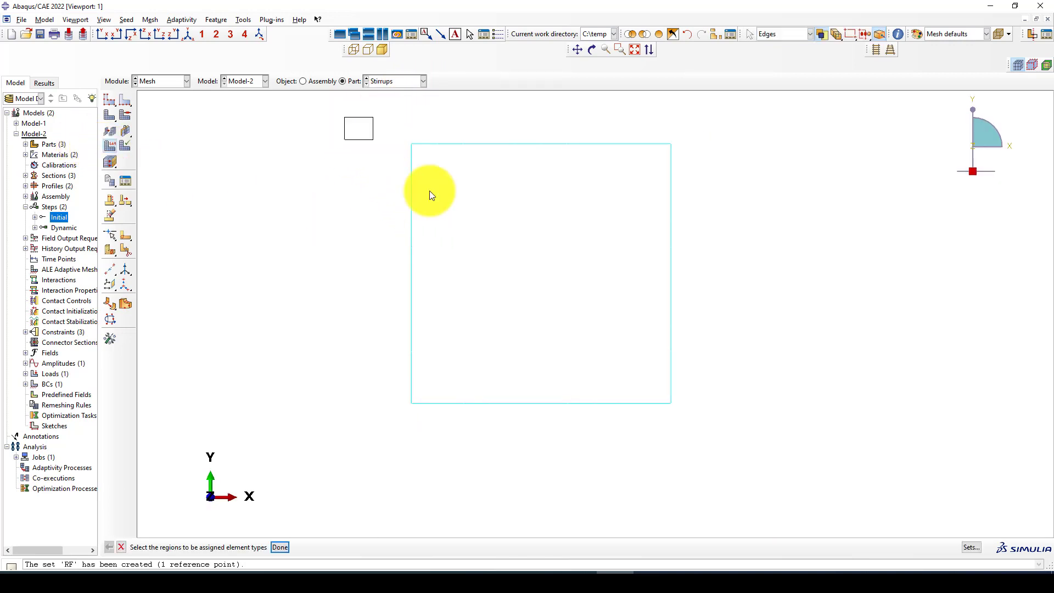
left_click_drag(429, 190, 697, 431)
middle_click(578, 361)
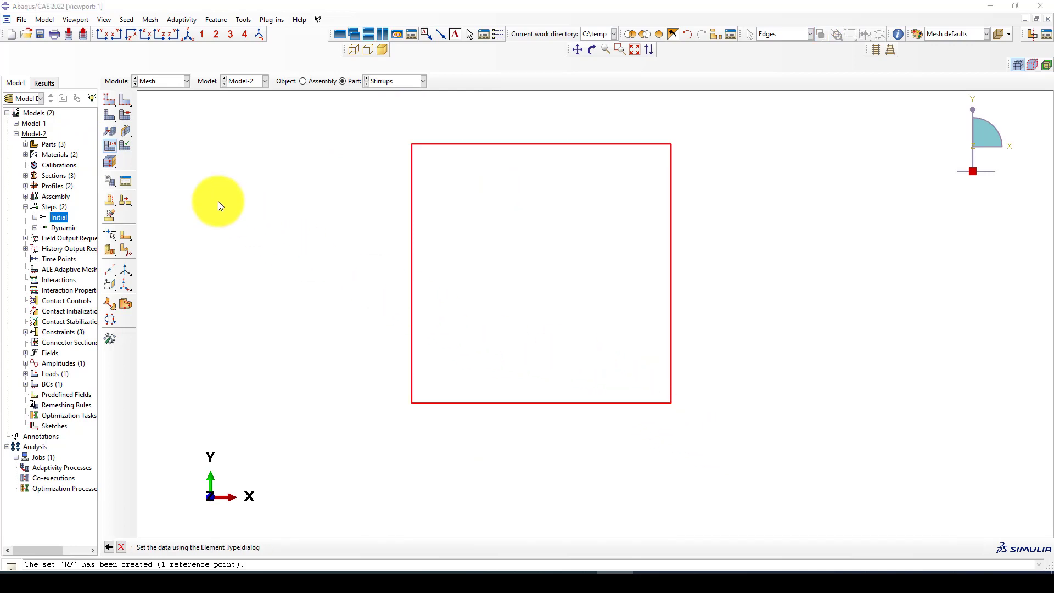
left_click(145, 185)
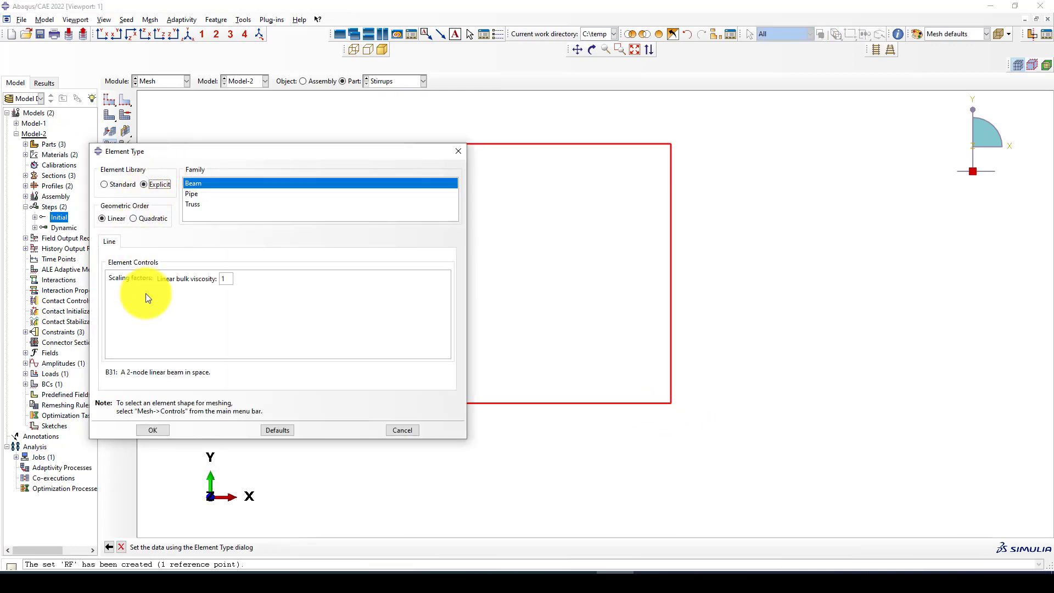
left_click(153, 431)
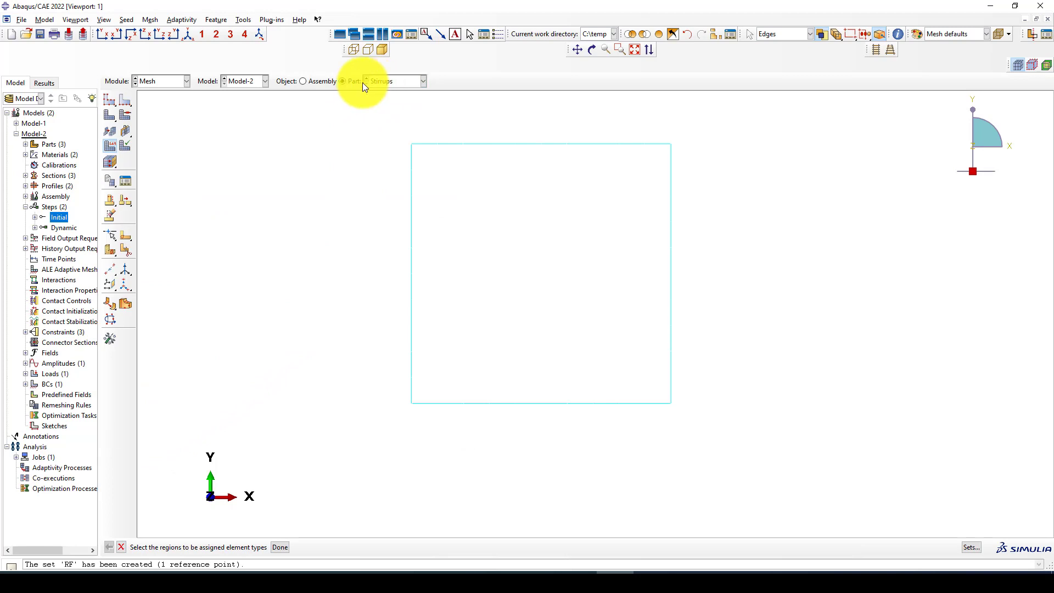
- Switch to the Job module and open the keyword editor for Model-2, enlarging its window
left_click(169, 81)
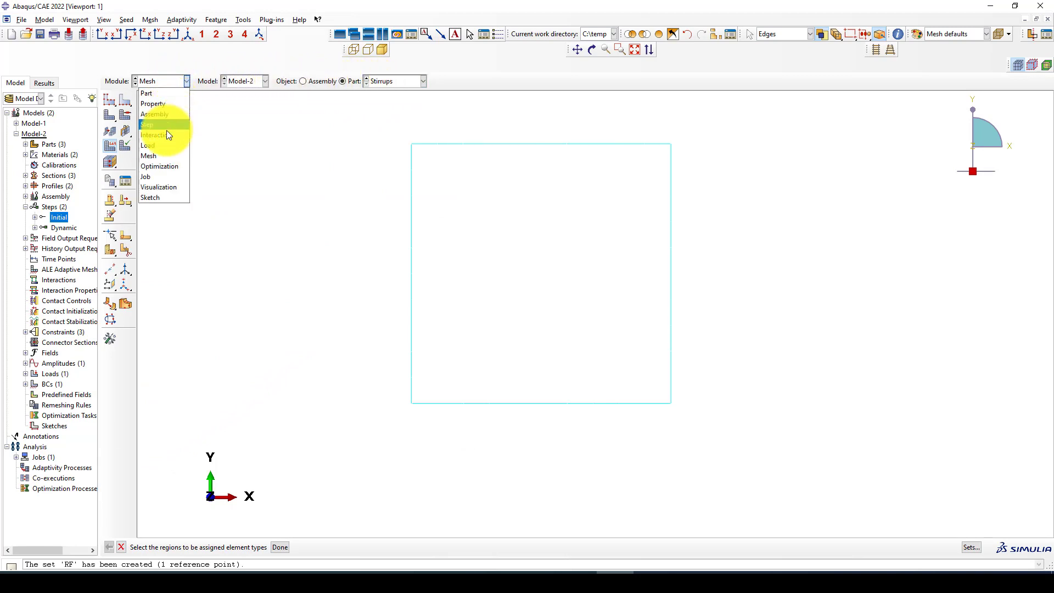
left_click(158, 178)
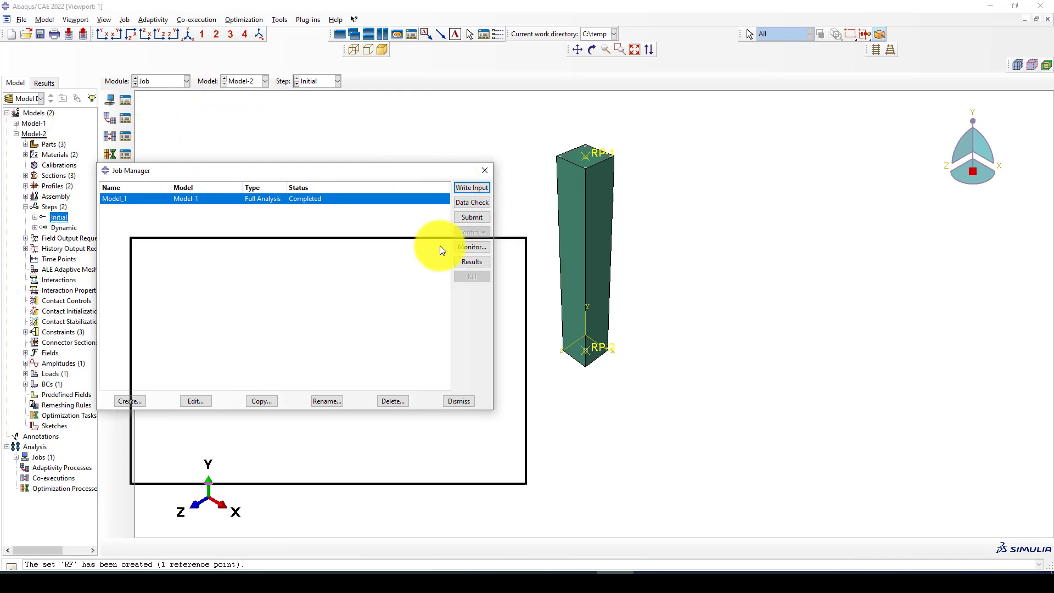
left_click_drag(439, 251, 440, 250)
left_click(15, 135)
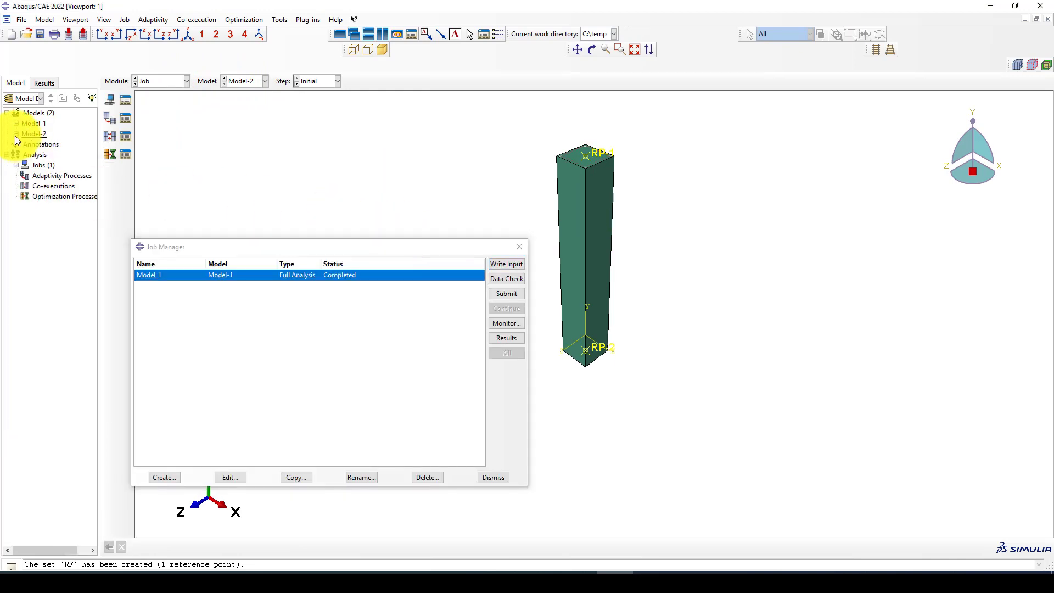
right_click(27, 136)
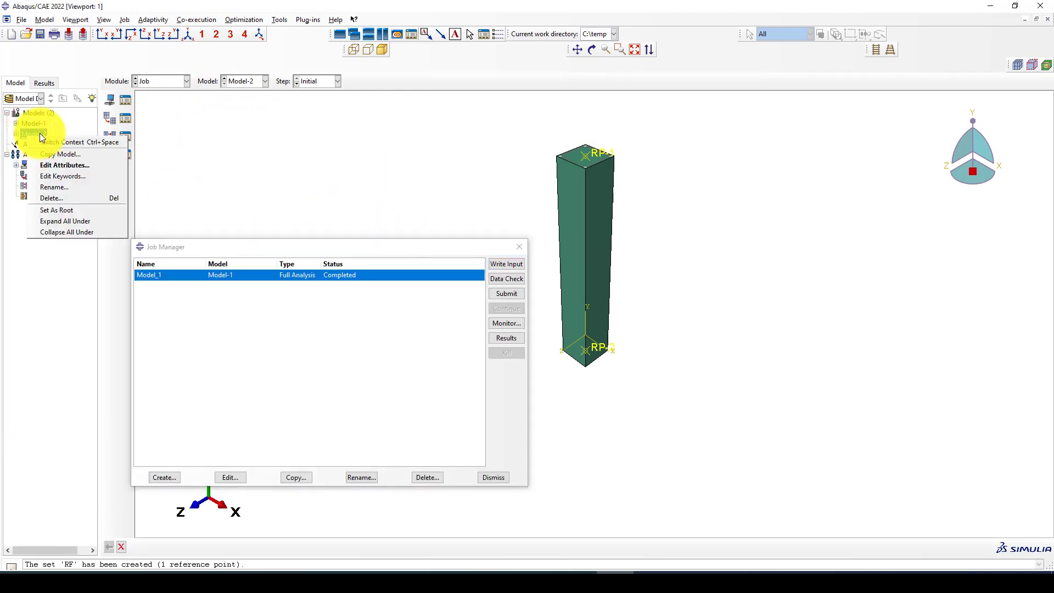
left_click(54, 175)
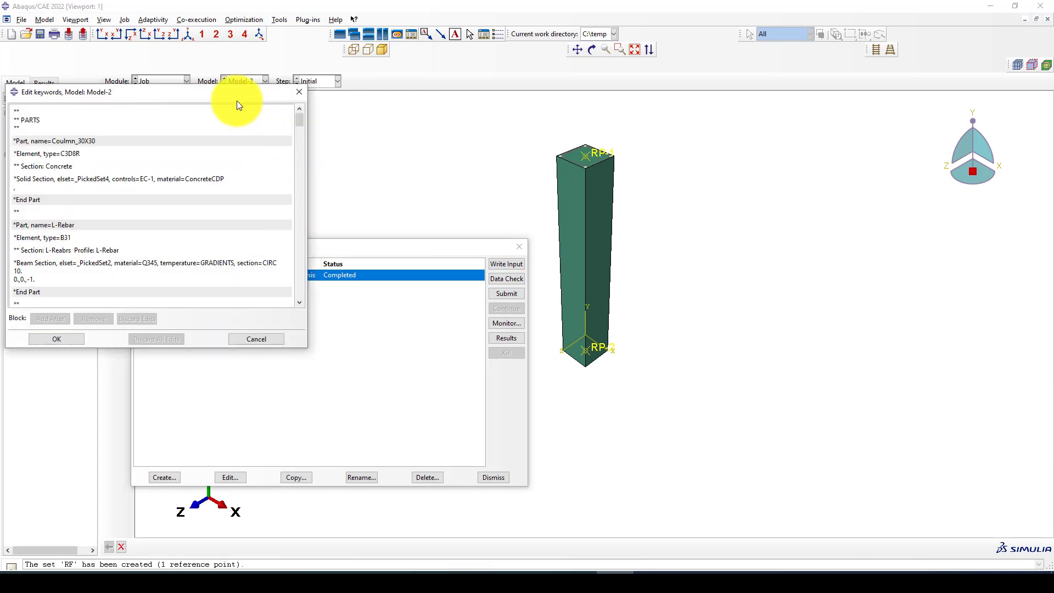
left_click_drag(269, 97, 467, 156)
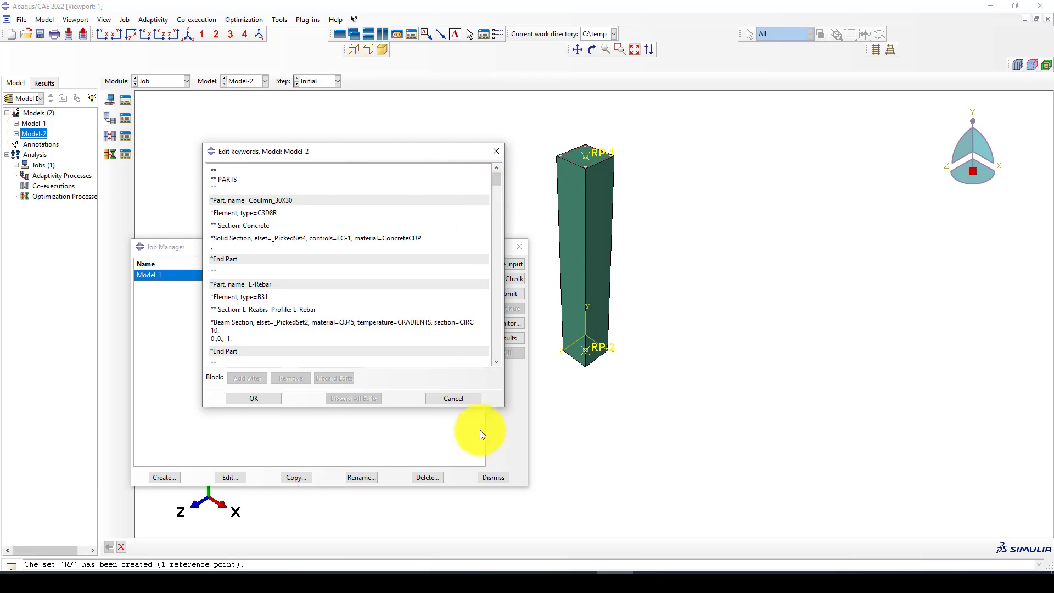
left_click_drag(502, 406, 557, 464)
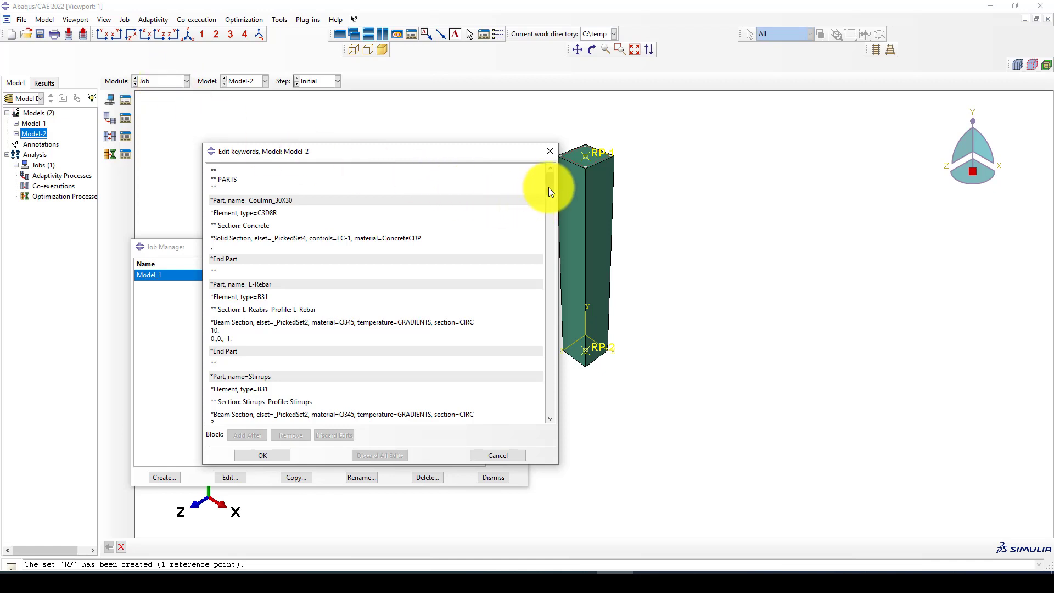
- Examine the ConcreteCDP material's compression hardening, tension stiffening and damage blocks in the Model-2 keywords
left_click_drag(549, 190, 545, 336)
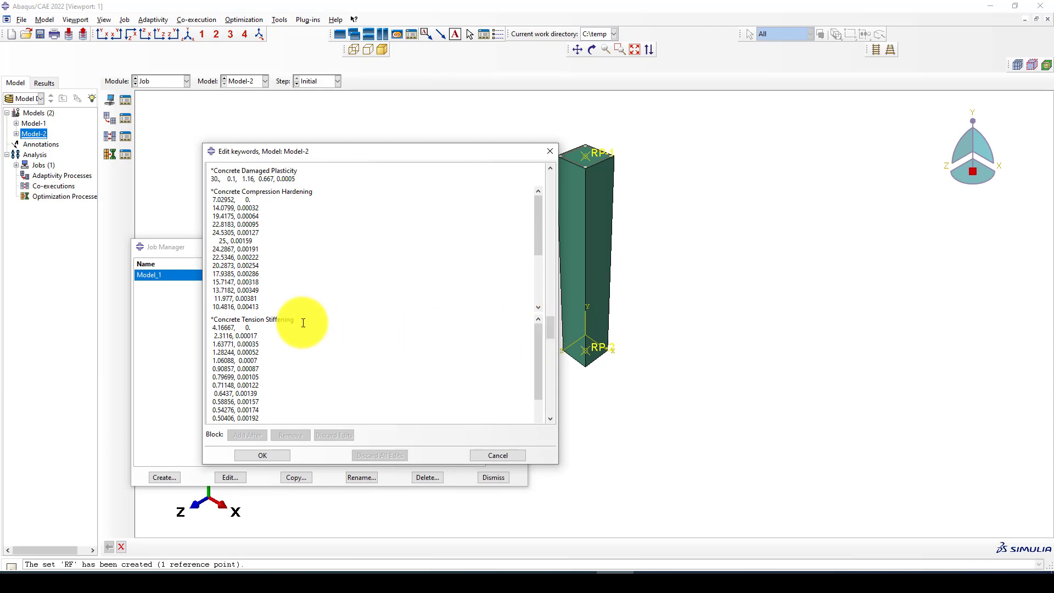
scroll(274, 241, "up", 1)
scroll(273, 241, "up", 1)
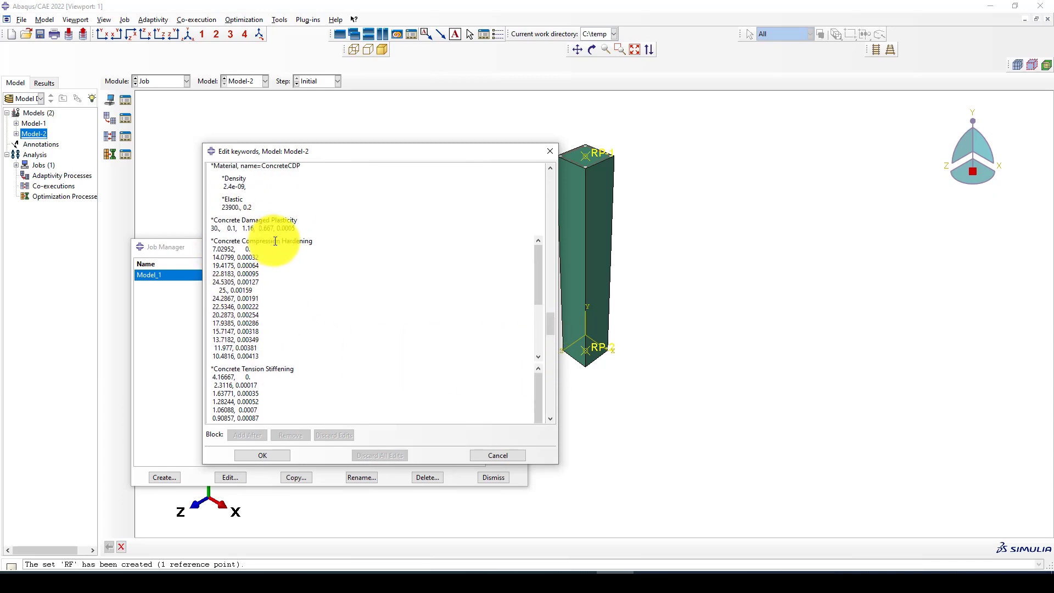
scroll(289, 278, "down", 4)
scroll(294, 280, "down", 4)
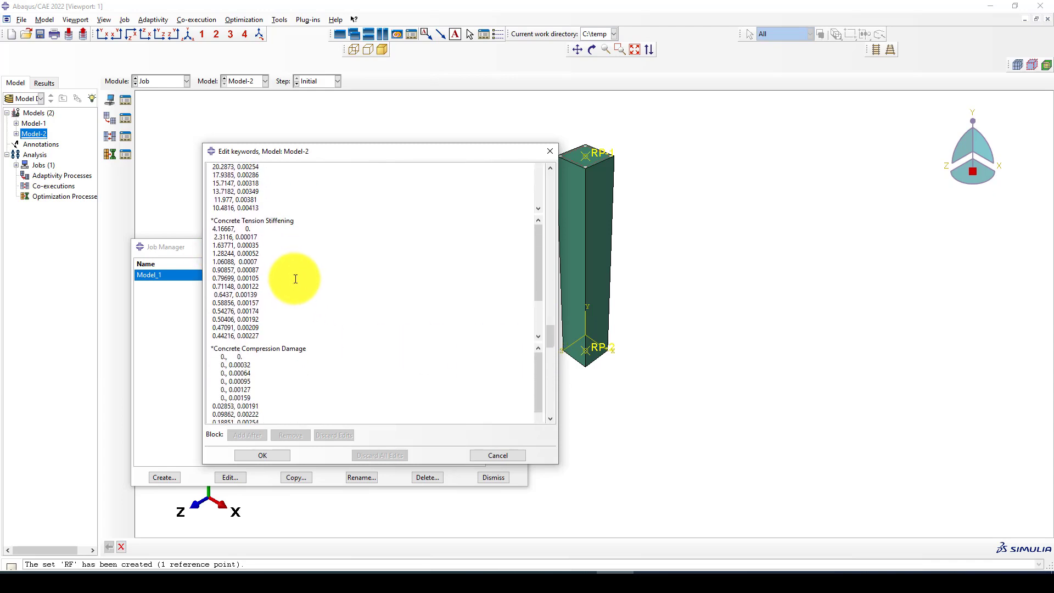
scroll(296, 276, "down", 2)
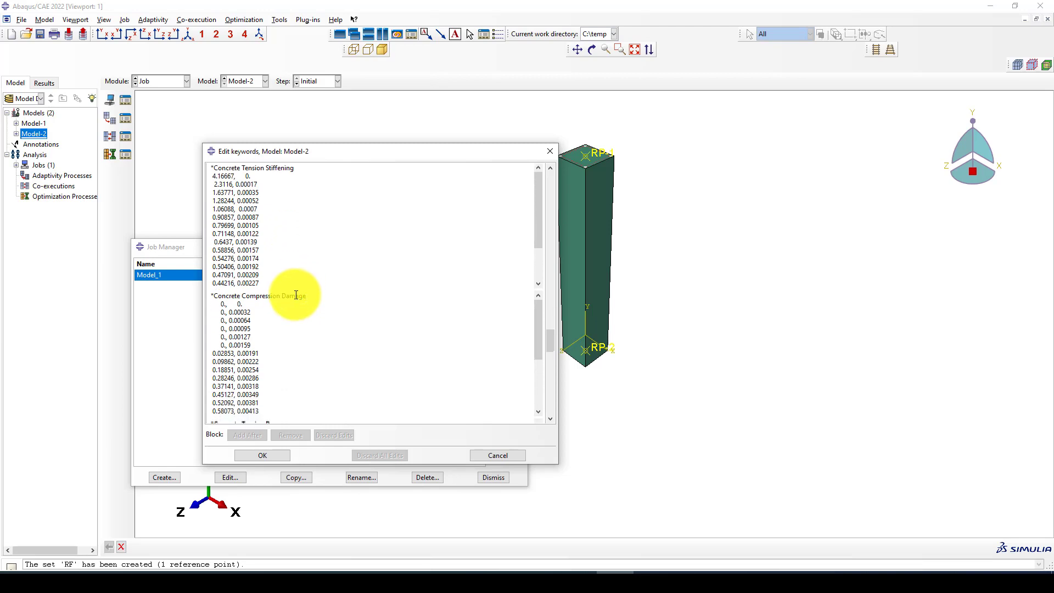
scroll(306, 298, "down", 5)
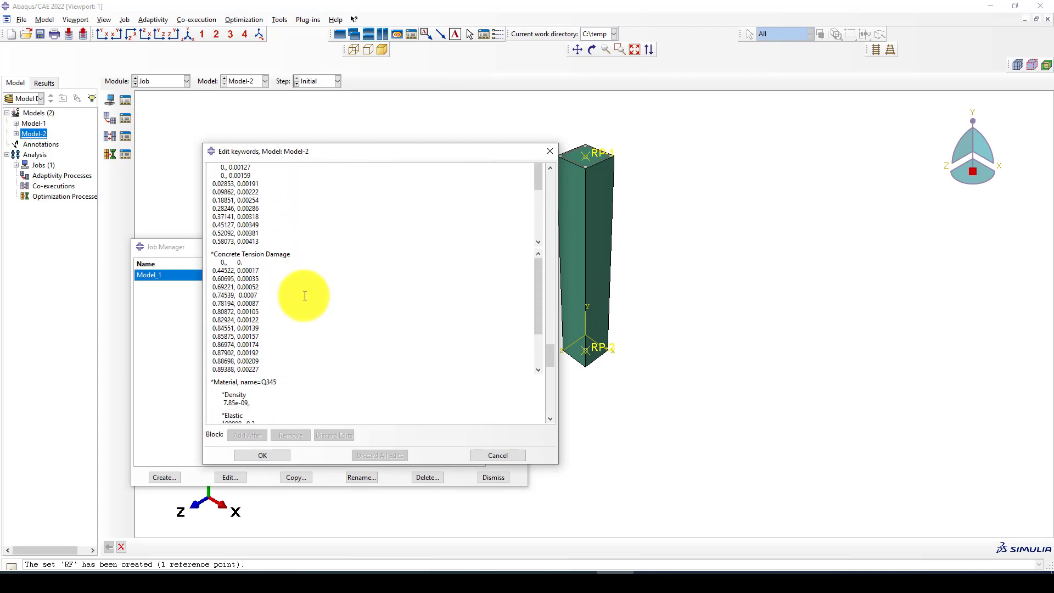
scroll(305, 296, "down", 1)
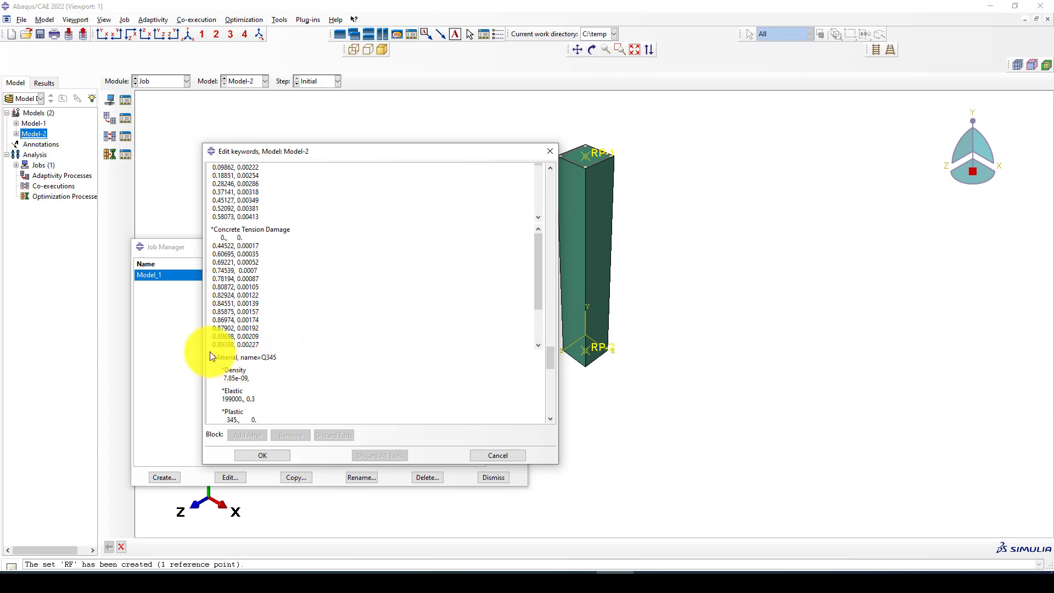
- Add the keyword line "*Concrete Failure, type=Stain" after the end of the Concrete Tension Damage data, followed by a data line
left_click(231, 355)
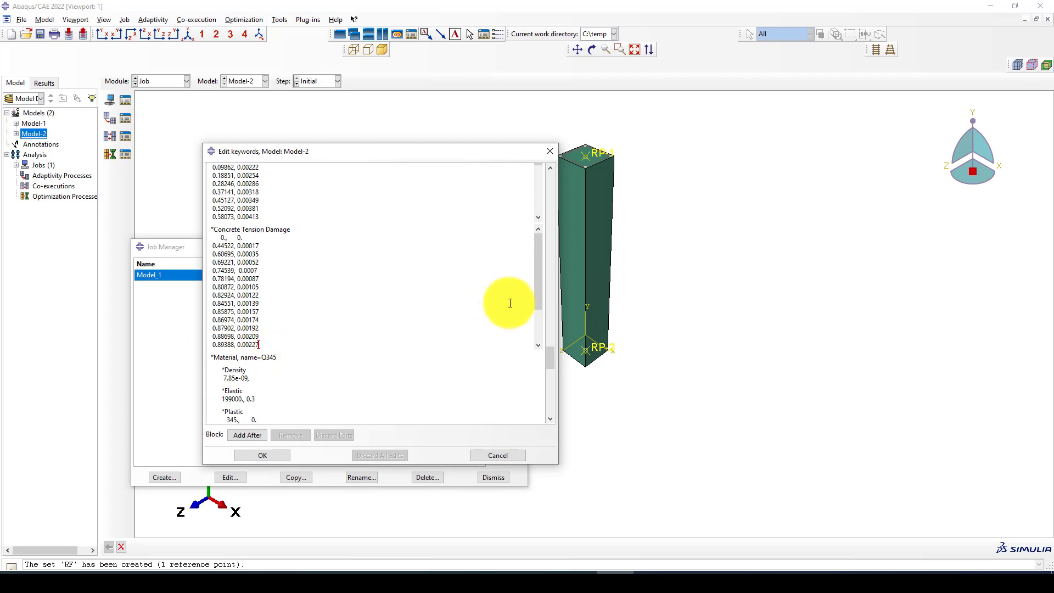
left_click_drag(537, 291, 535, 327)
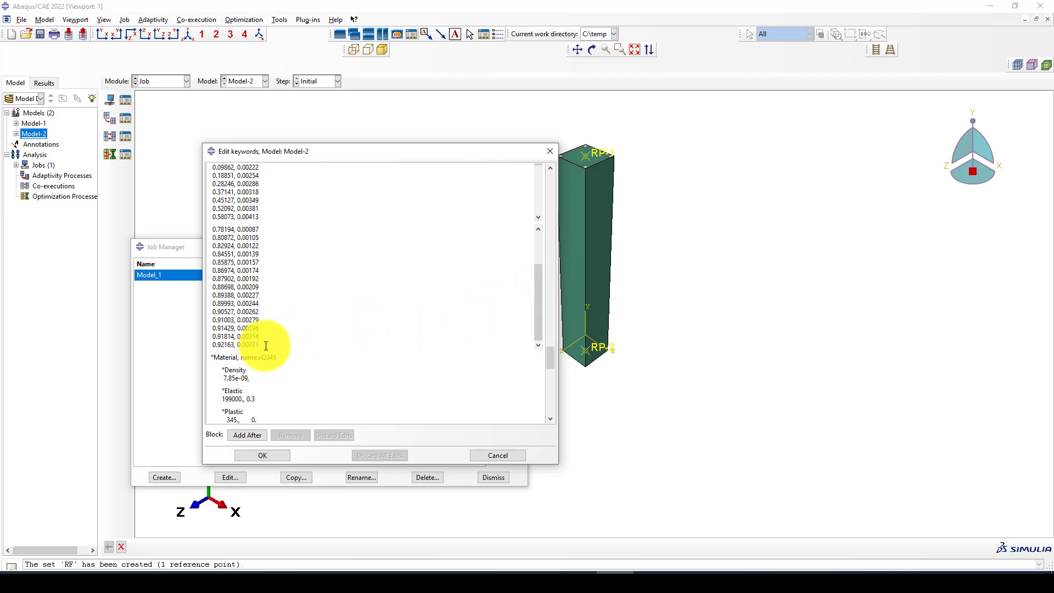
key("BackSpace")
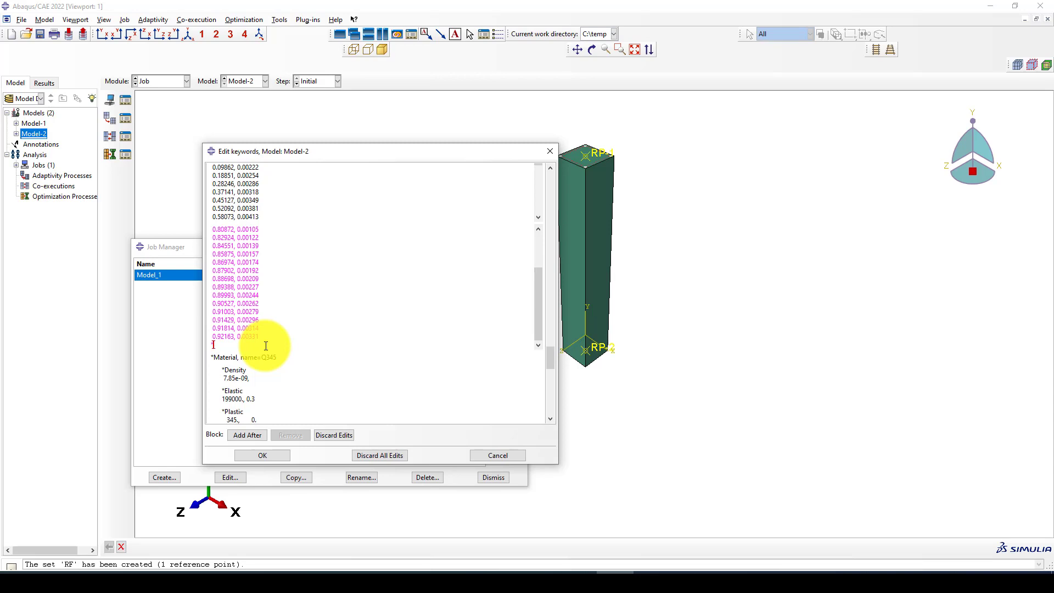
type("Concrete Failure, type=St")
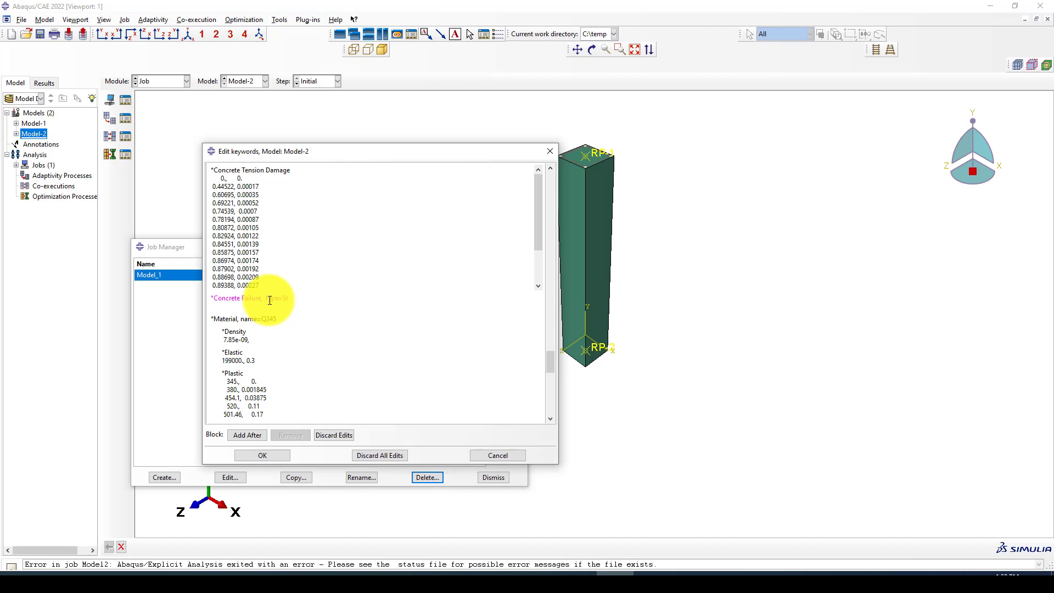
type("al")
key("Return")
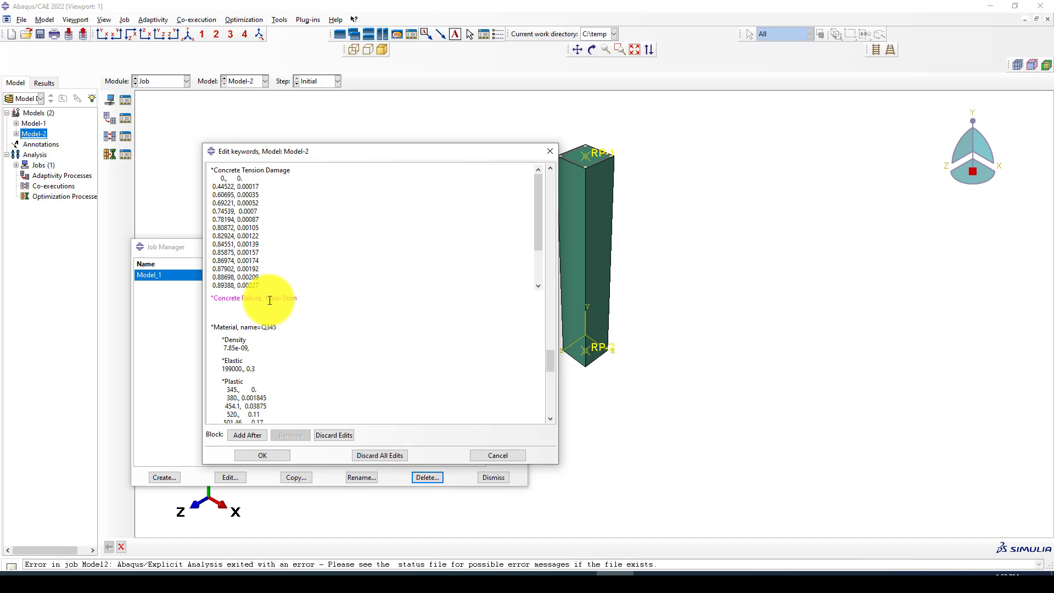
- Enter the last Concrete Tension Damage strain, 0.00331, followed by a comma as the first Concrete Failure value
scroll(539, 228, "down", 2)
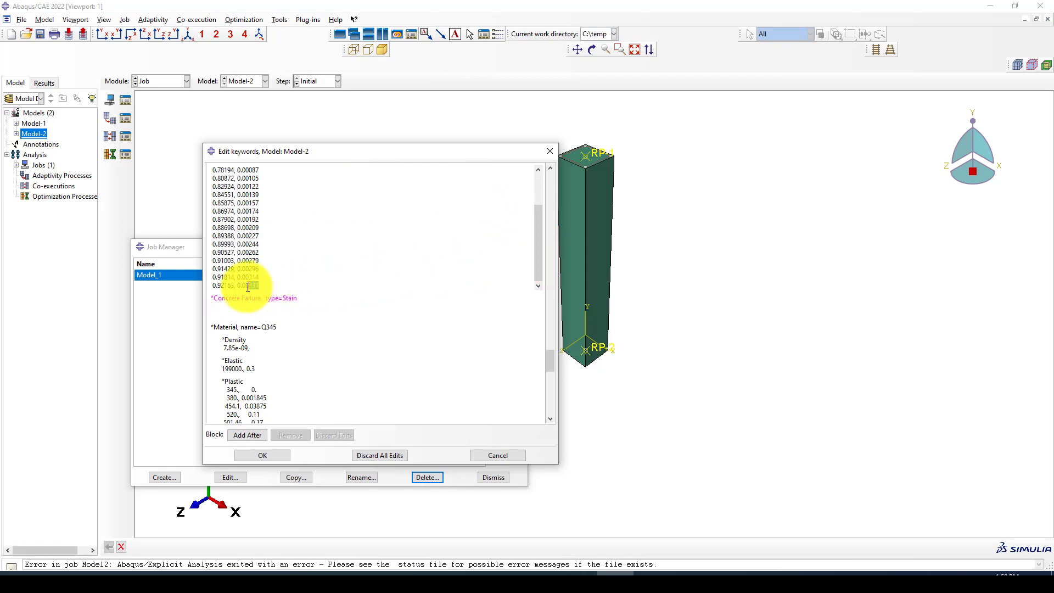
double_click(248, 285)
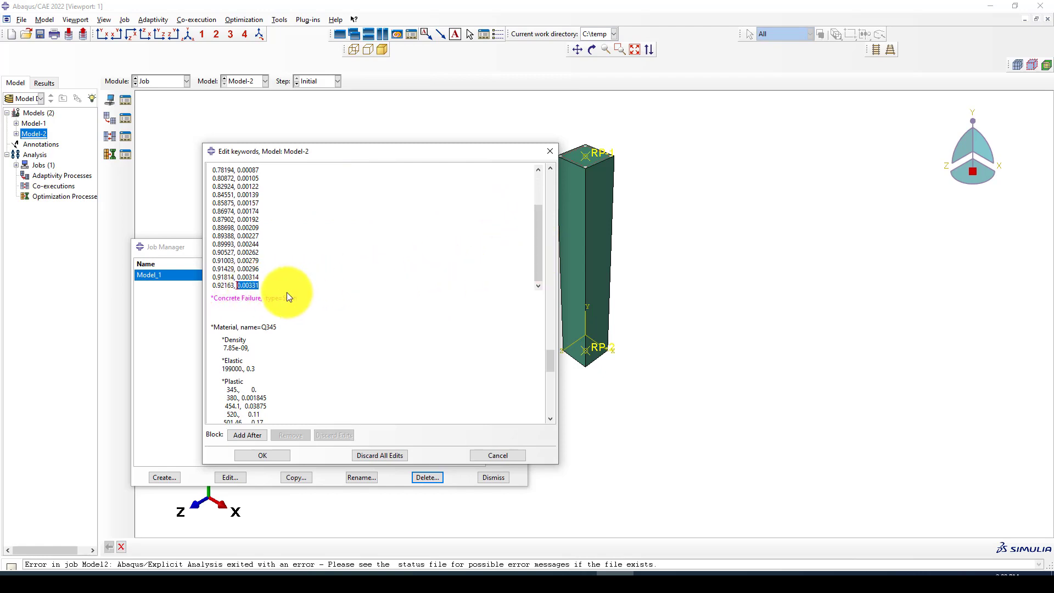
left_click(218, 307)
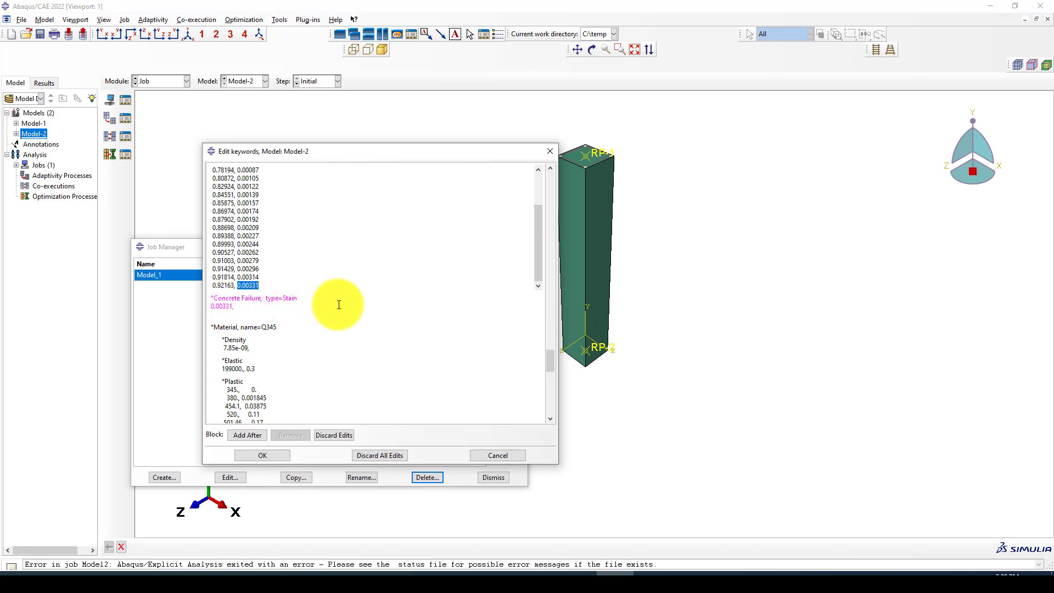
type(",")
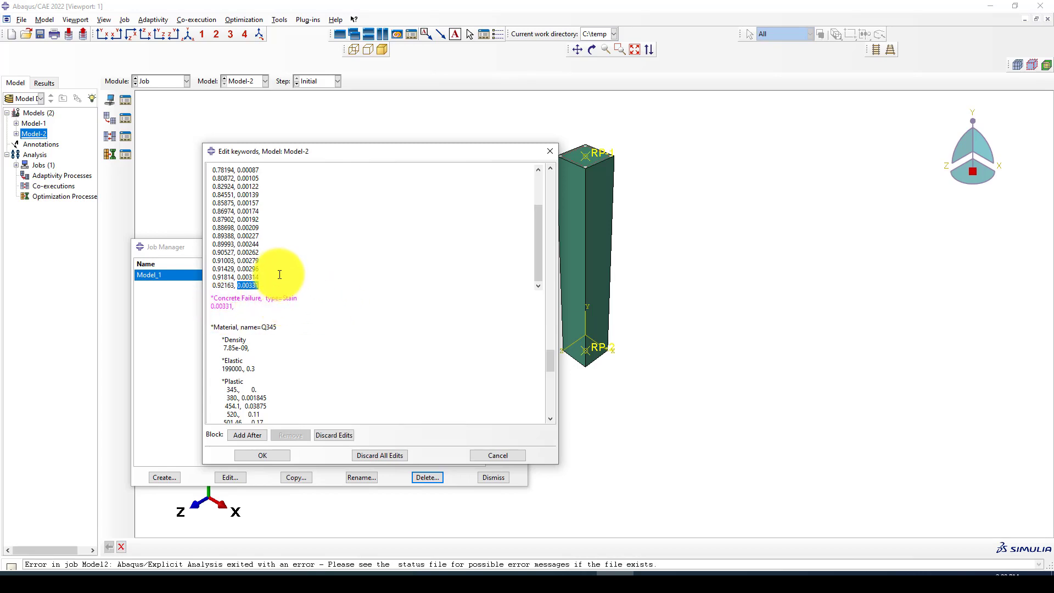
- Copy the last Concrete Compression Damage strain, 0.00794, into the Concrete Failure data line as its second value, followed by a comma
scroll(273, 253, "up", 4)
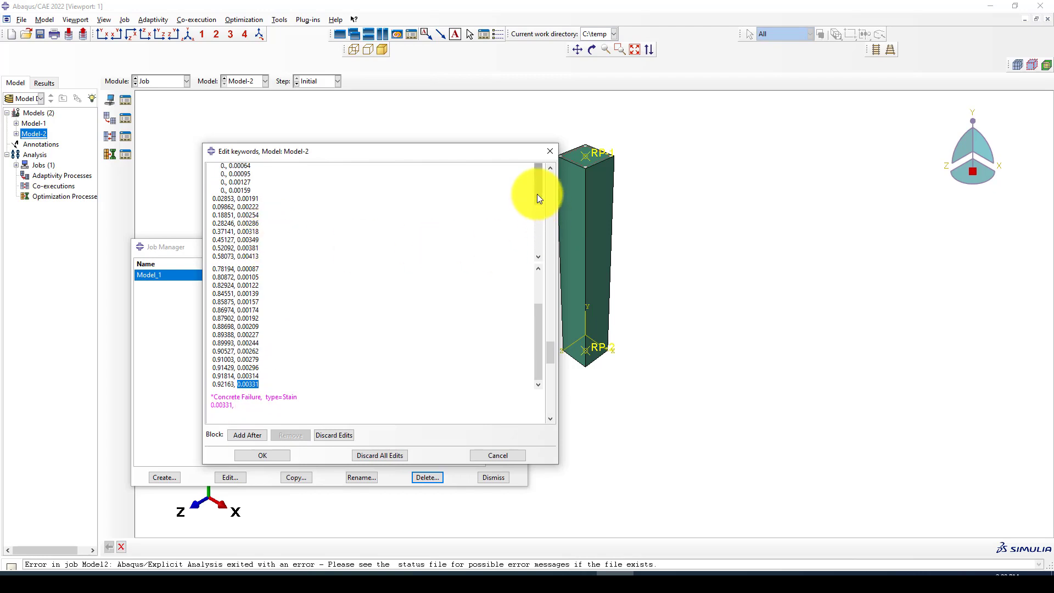
left_click_drag(537, 195, 531, 245)
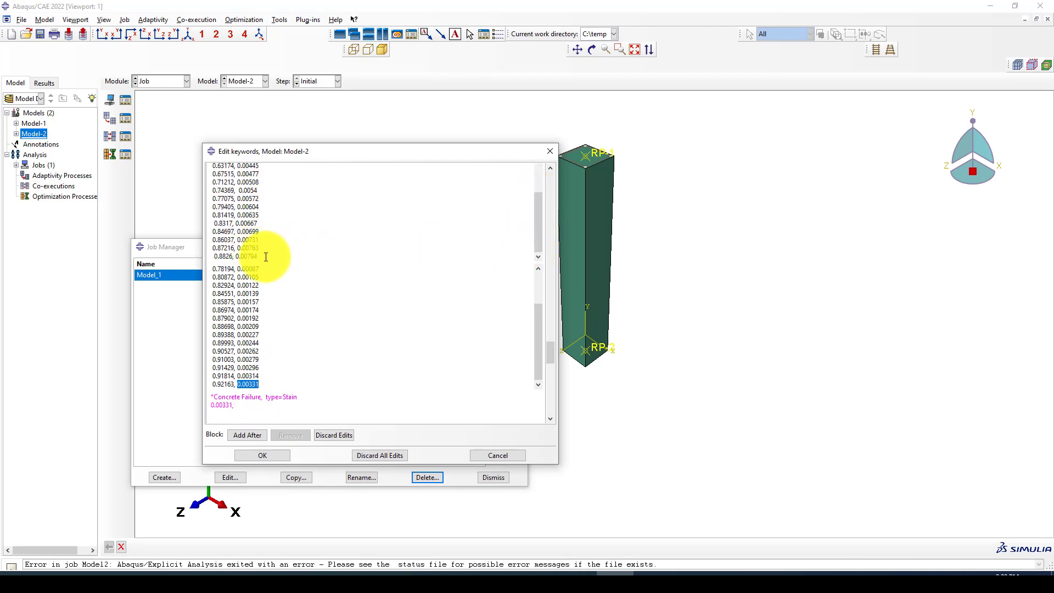
left_click_drag(258, 255, 238, 256)
key("ctrl+c")
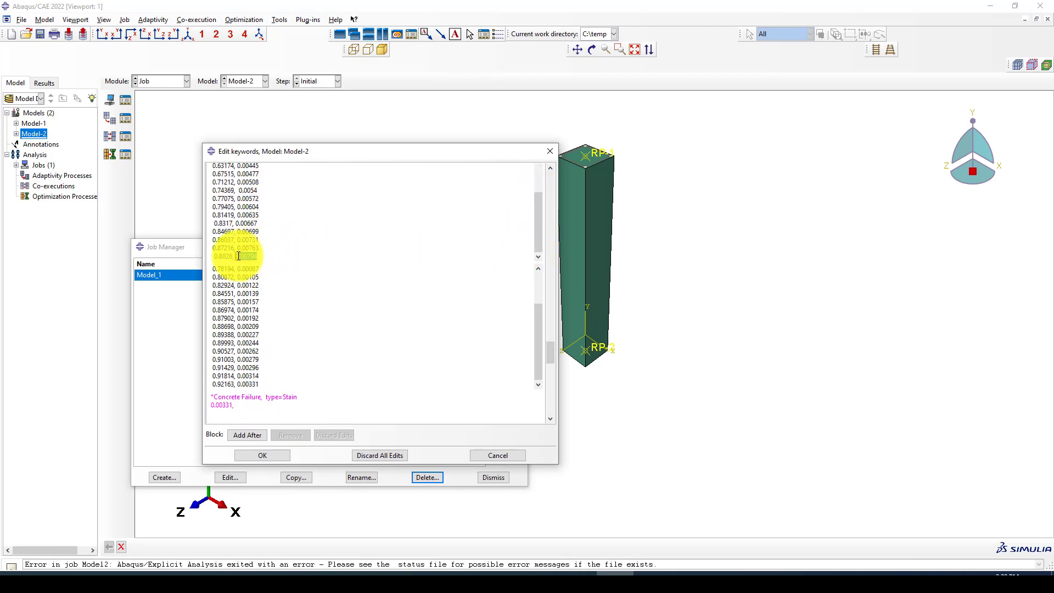
scroll(420, 238, "up", 2)
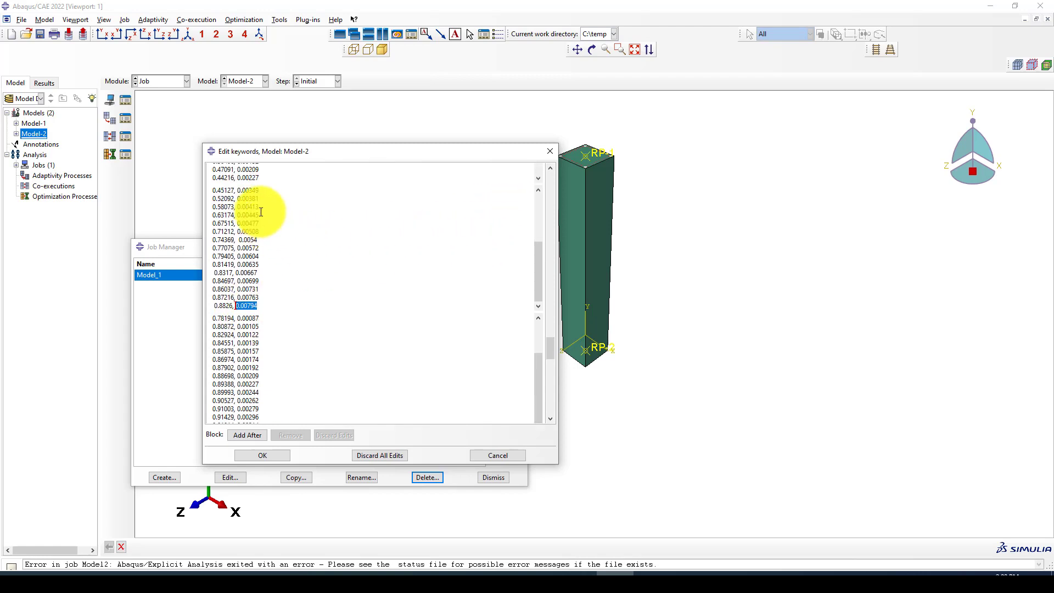
scroll(261, 212, "up", 6)
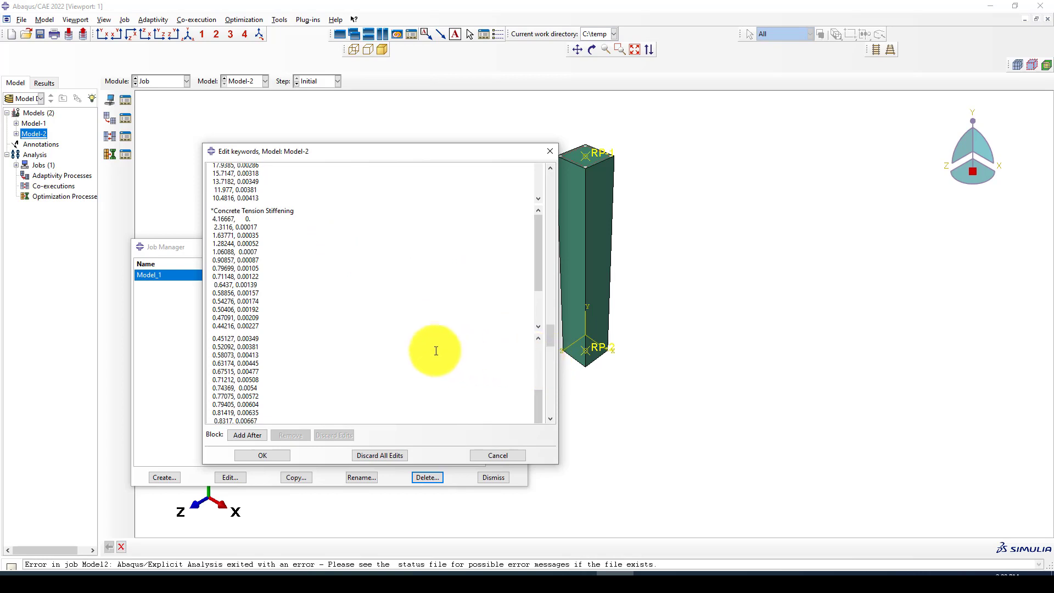
scroll(436, 350, "down", 2)
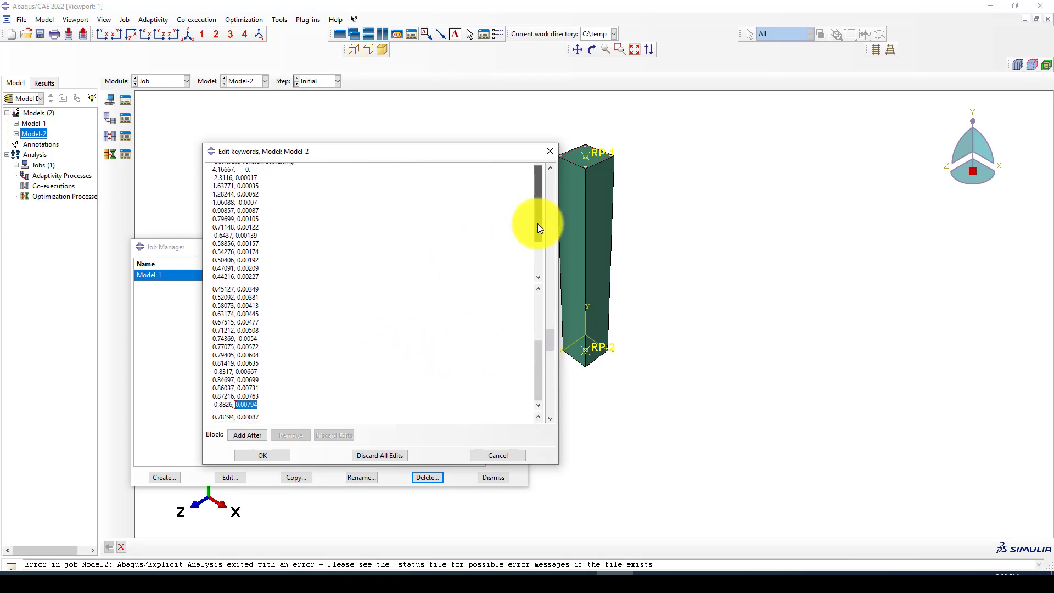
left_click_drag(538, 222, 535, 273)
scroll(264, 351, "down", 3)
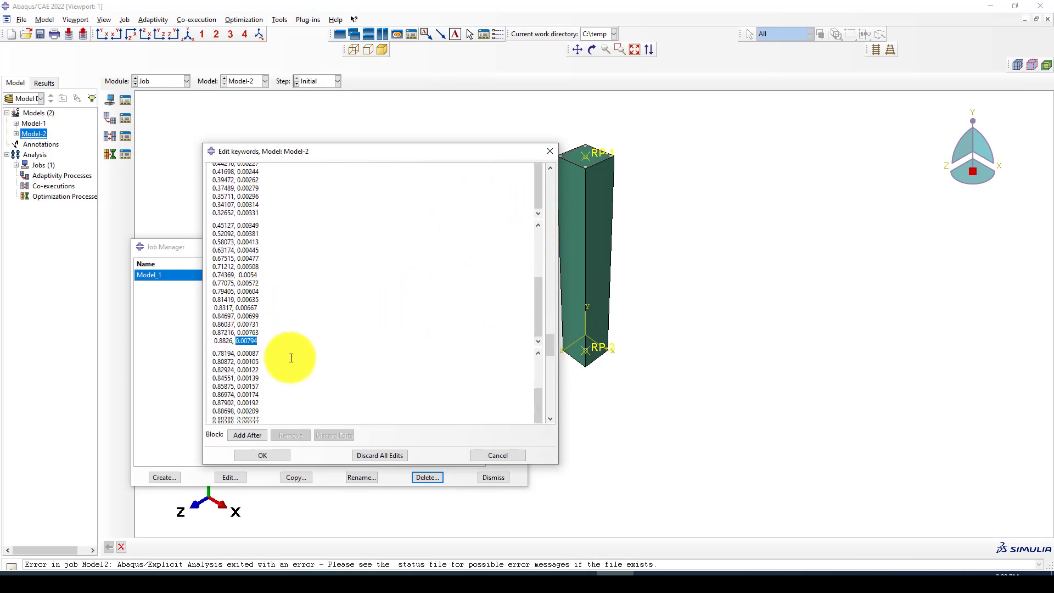
scroll(291, 358, "down", 6)
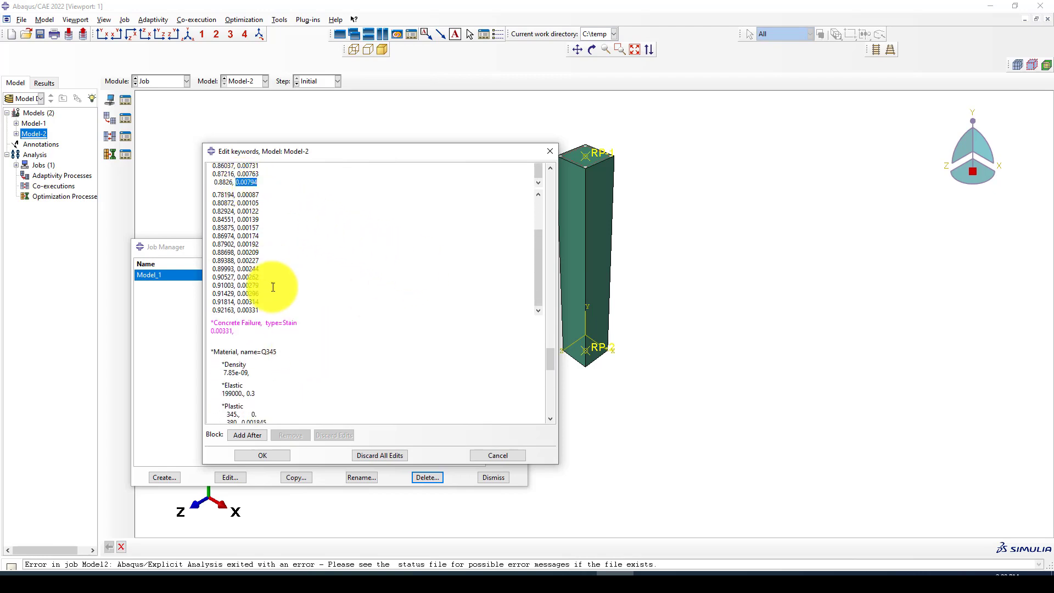
left_click(237, 330)
key("ctrl+v")
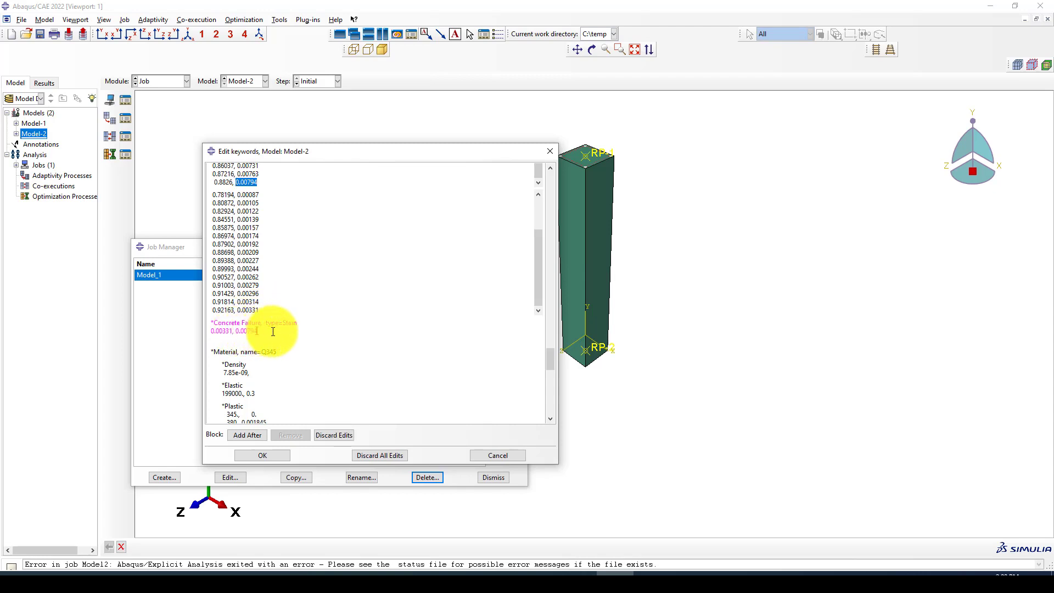
type(",")
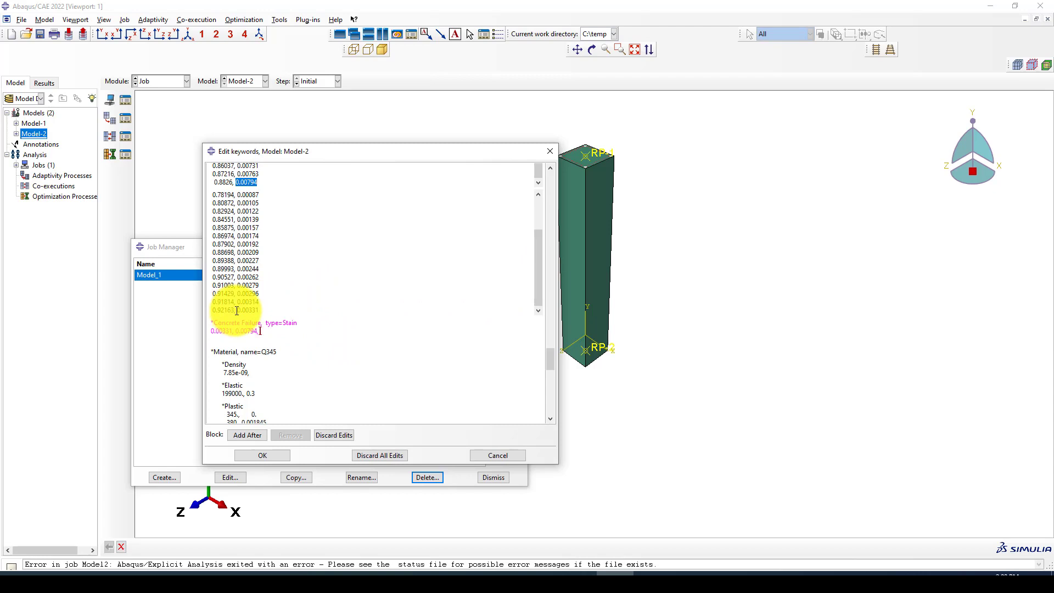
- Copy the last Concrete Tension Damage parameter, 0.92163, into the Concrete Failure data line as its third value
left_click_drag(235, 310, 214, 311)
key("ctrl+c")
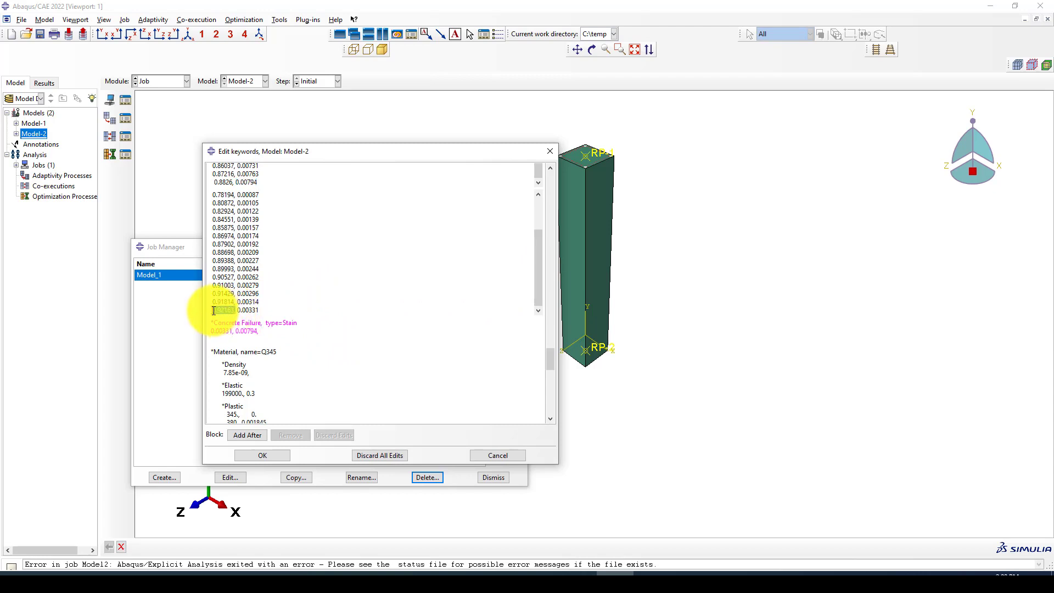
left_click(260, 331)
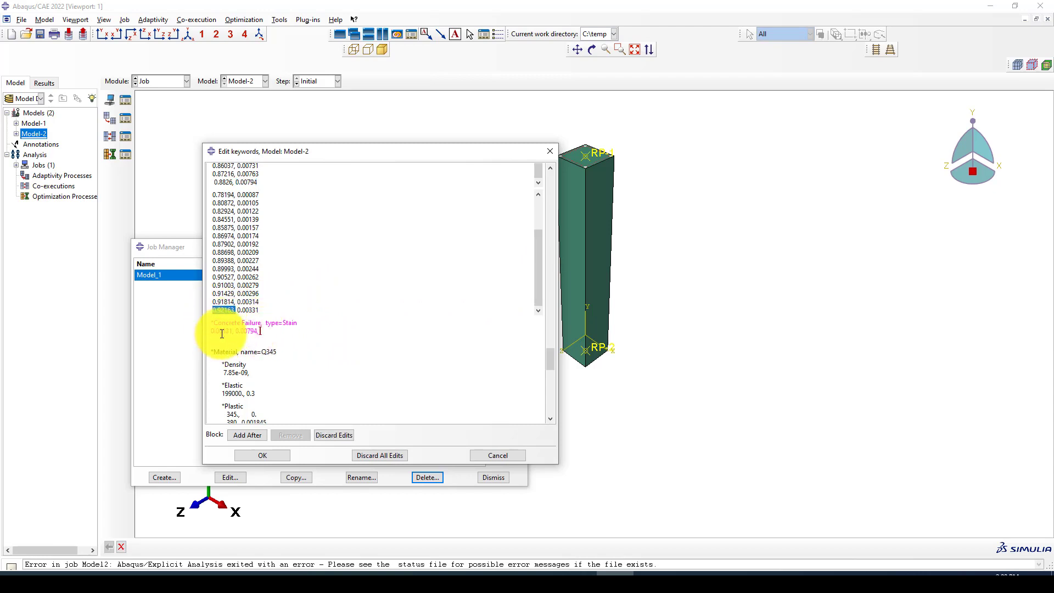
key("ctrl+v")
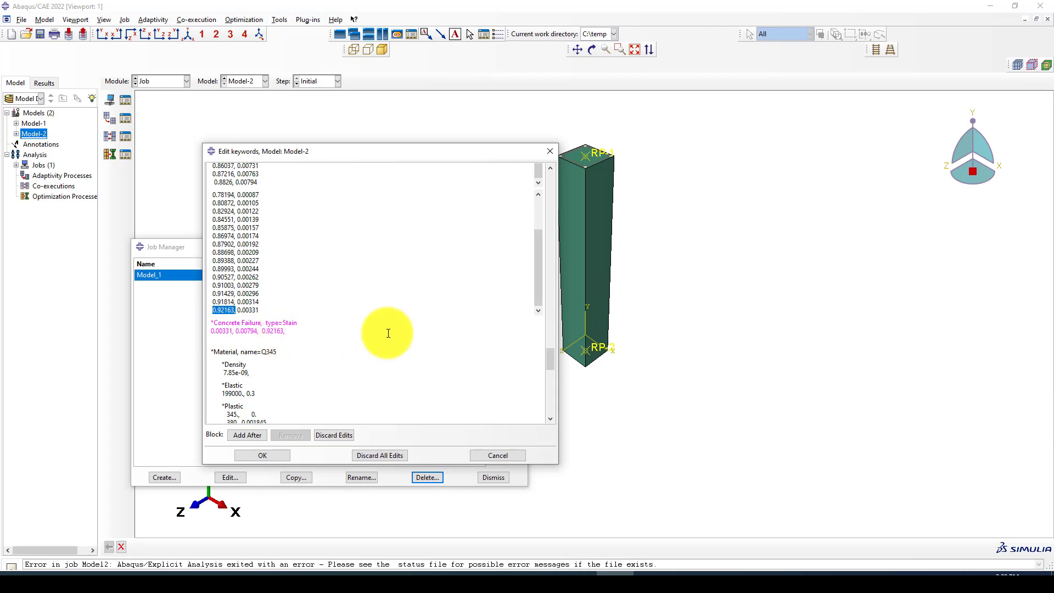
- Copy the last Concrete Compression Damage parameter, 0.8826, into the Concrete Failure data line as its fourth value without a trailing comma, and accept the keyword edits
scroll(258, 266, "up", 2)
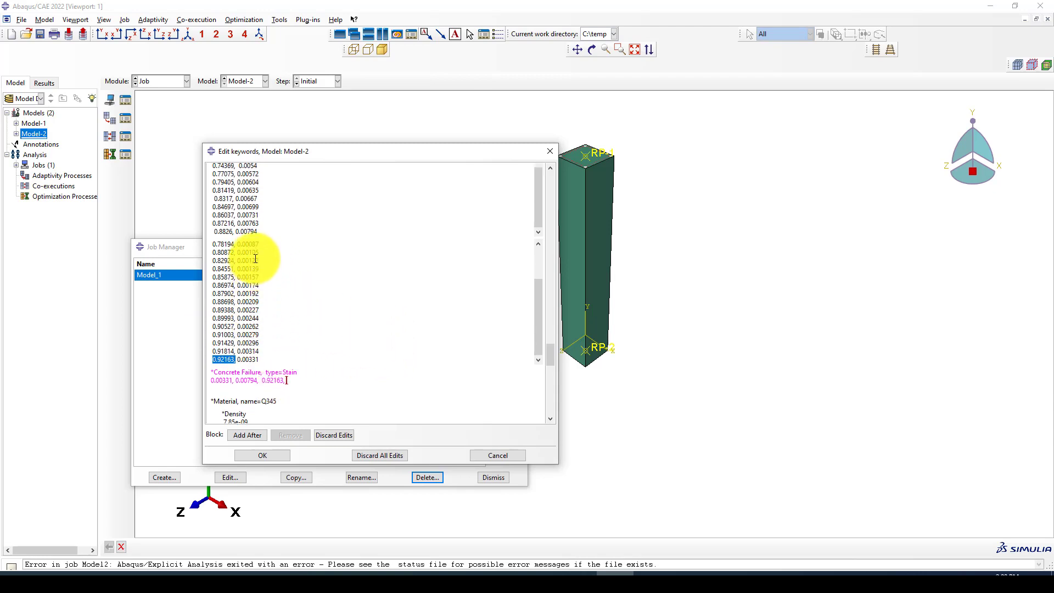
left_click_drag(212, 231, 234, 231)
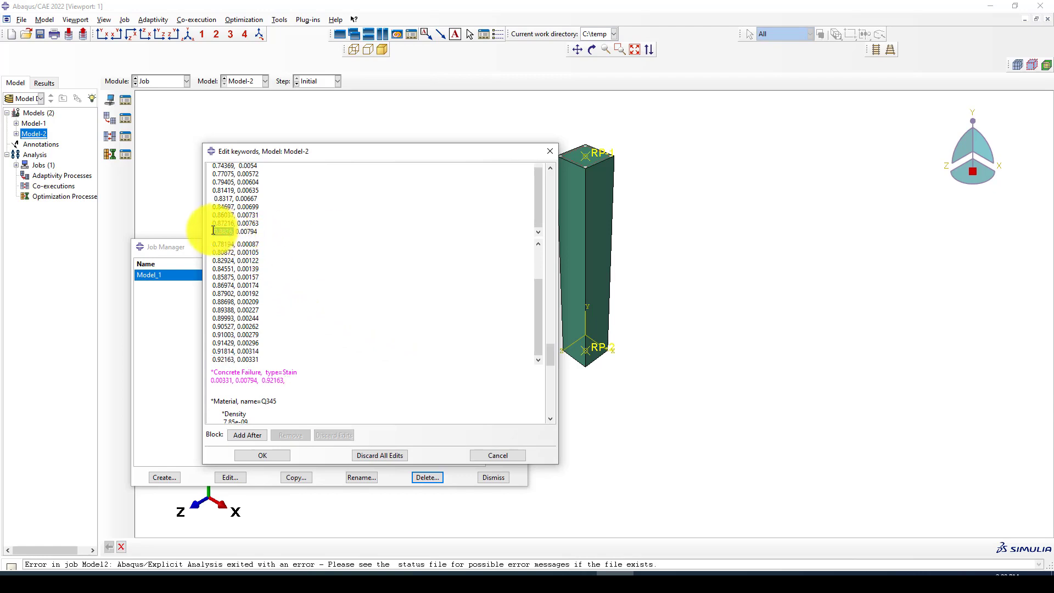
key("ctrl+c")
left_click(288, 379)
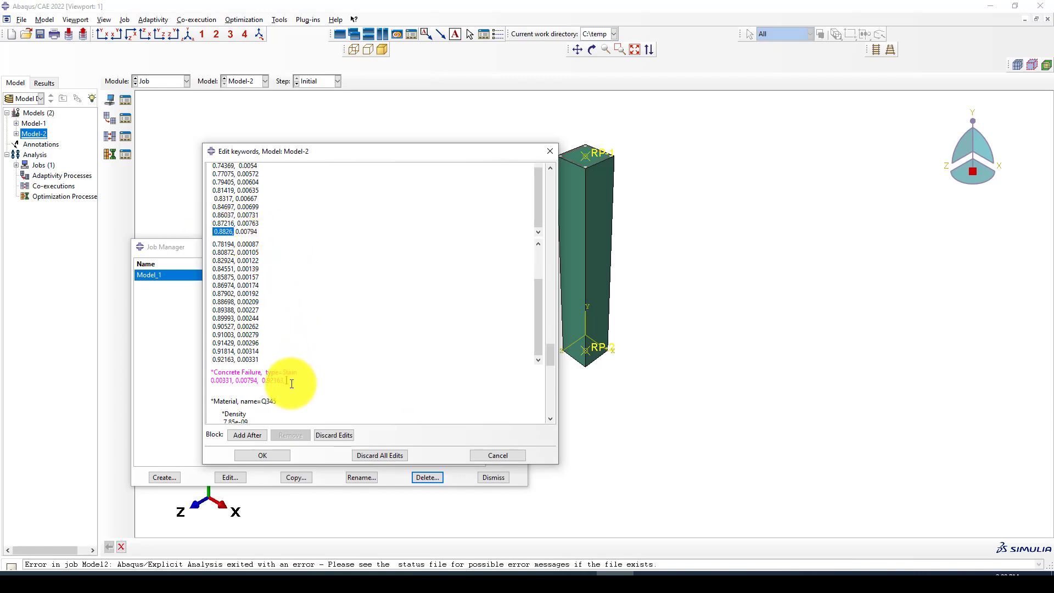
key("ctrl+v")
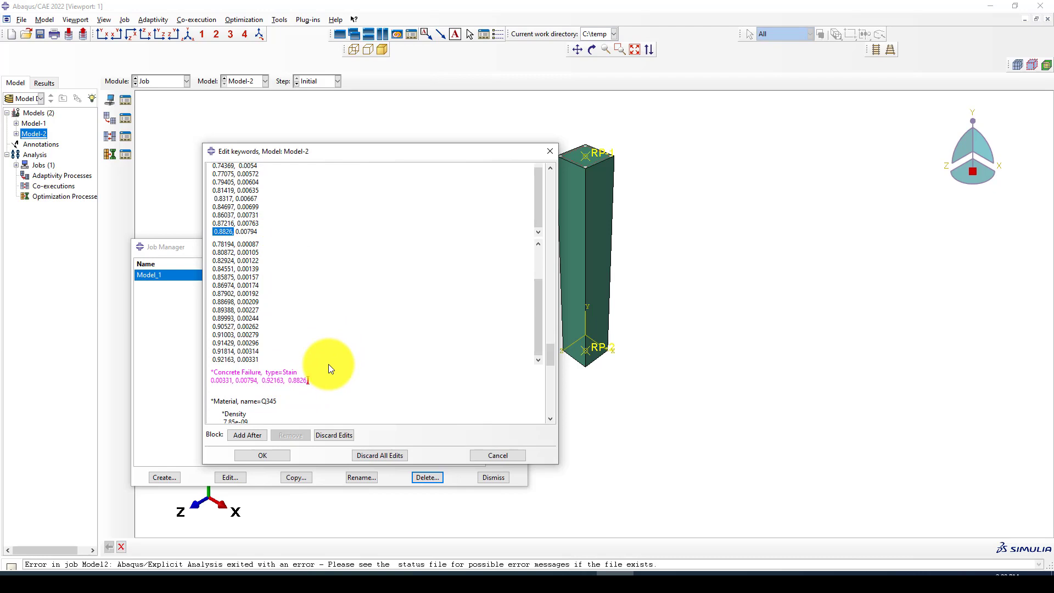
key("BackSpace")
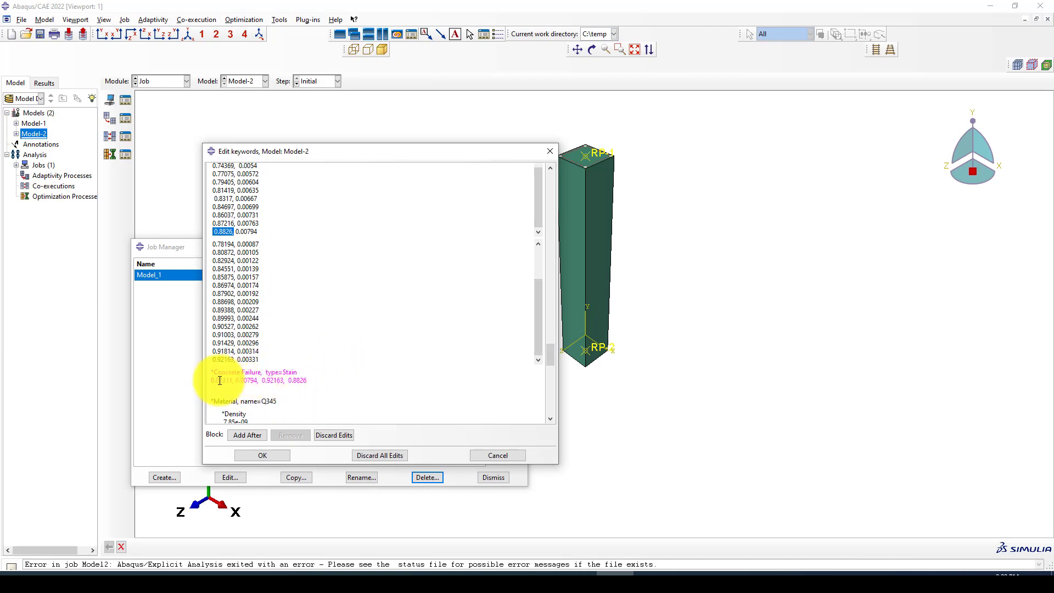
left_click_drag(219, 381, 287, 380)
left_click(315, 381)
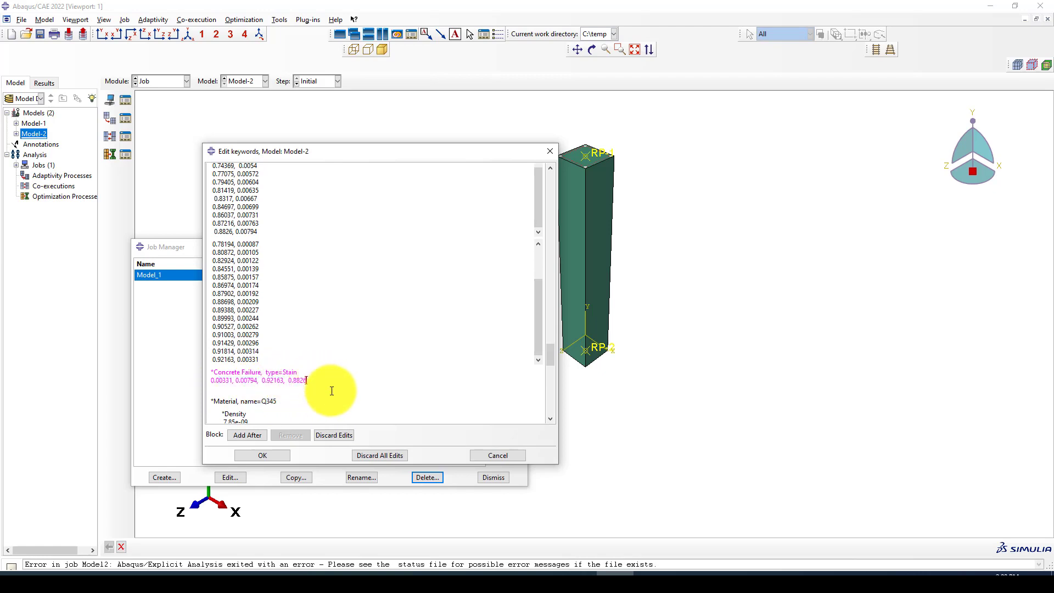
left_click(271, 456)
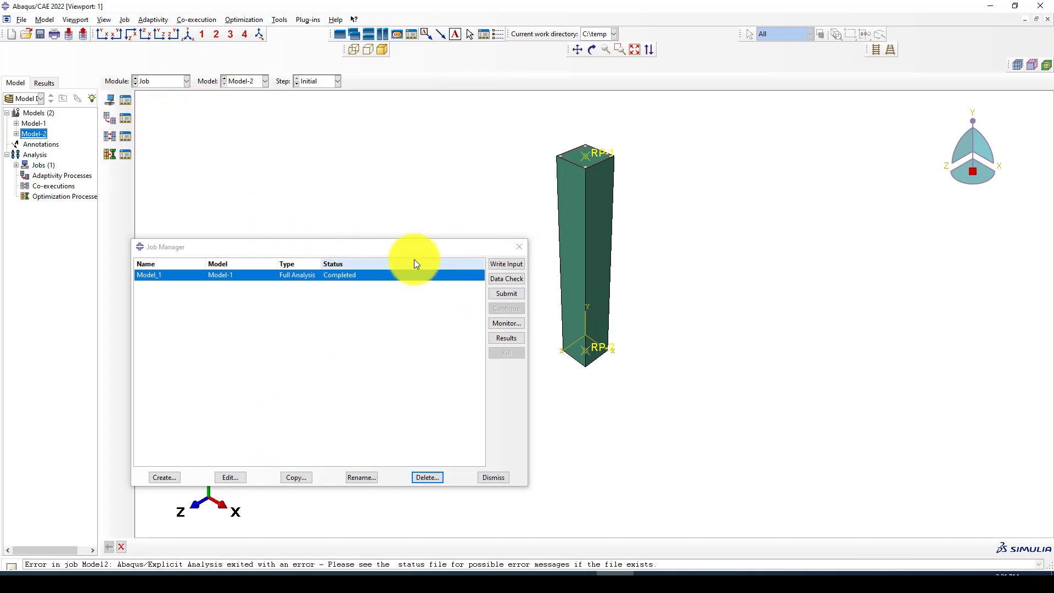
- Create a job named Model2 for Model-2, keeping the default job settings
left_click_drag(387, 246, 400, 213)
left_click(178, 444)
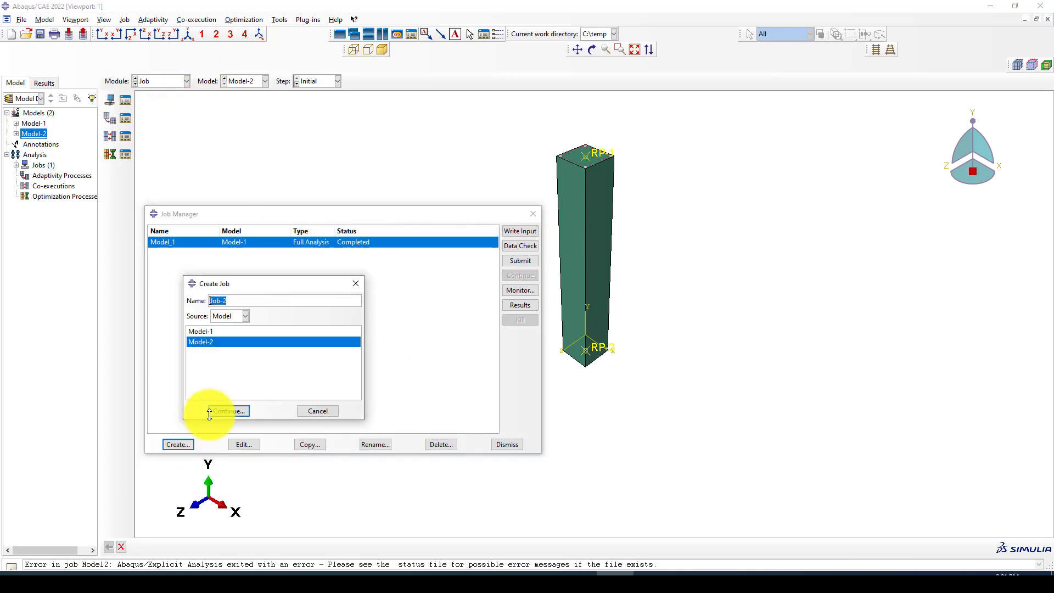
type("Mo")
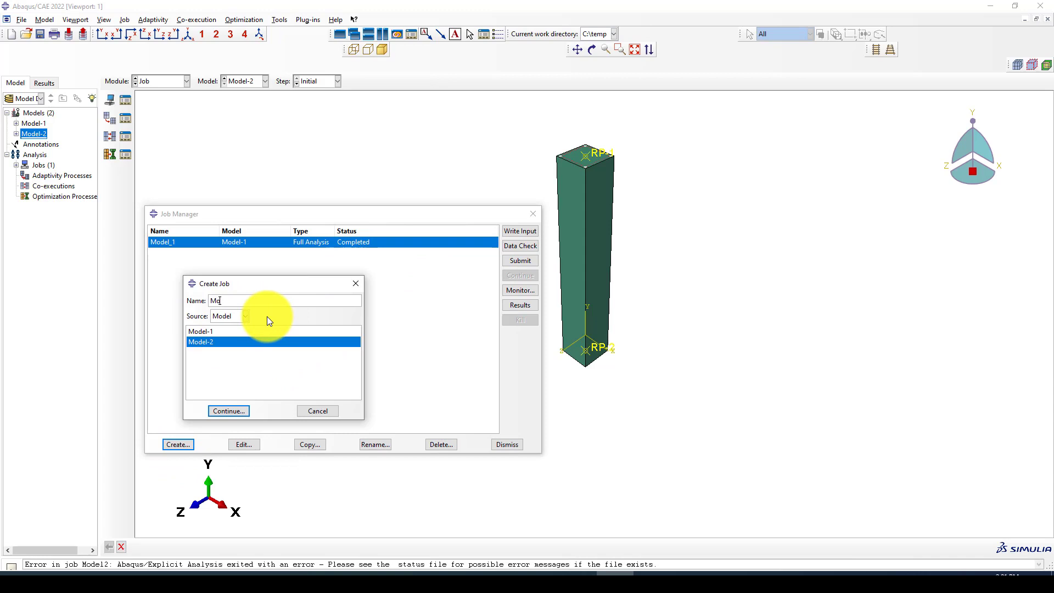
type("del2")
left_click(230, 408)
left_click(201, 434)
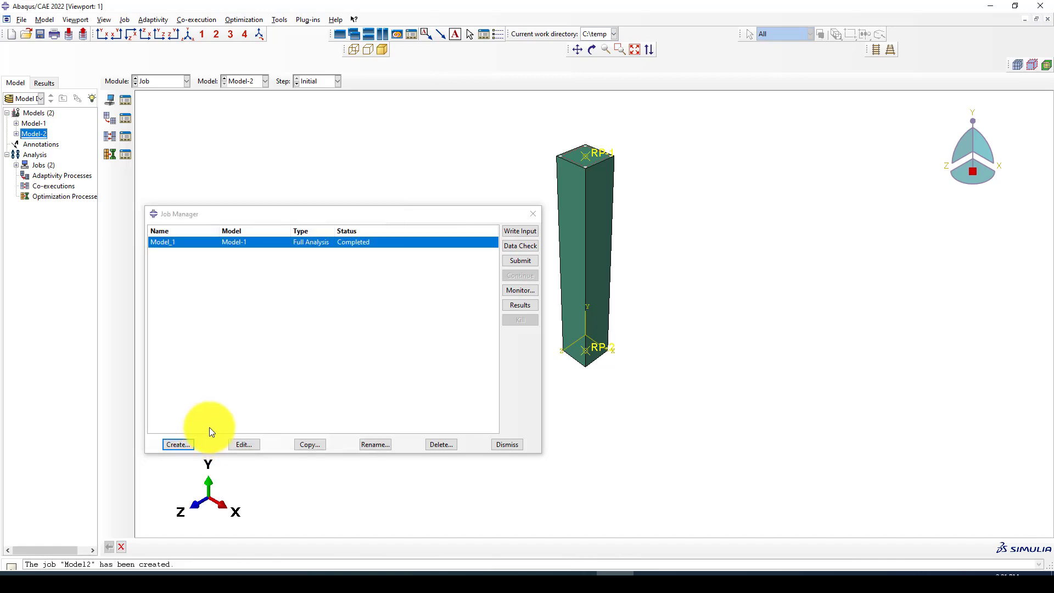
- Submit the Model2 job, overwriting its existing files, and examine the error about the Concrete Failure type in the job monitor
left_click(520, 262)
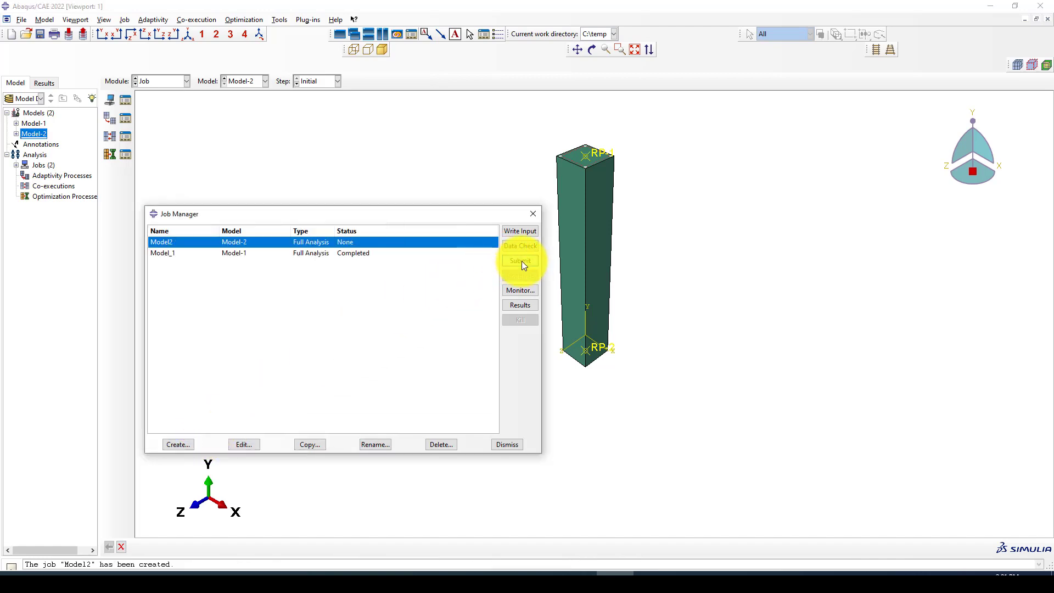
left_click(34, 150)
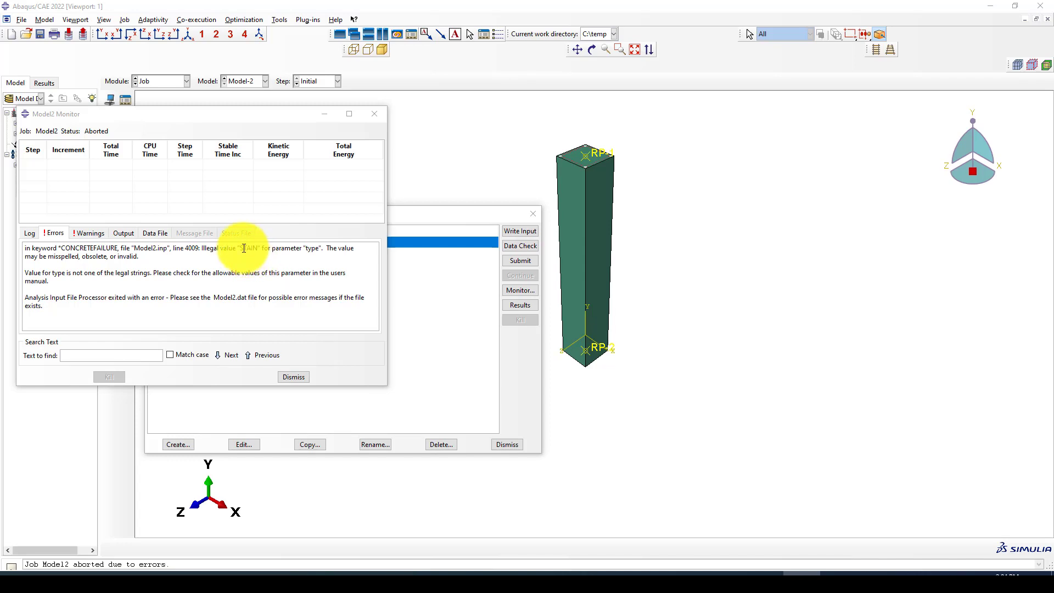
double_click(259, 250)
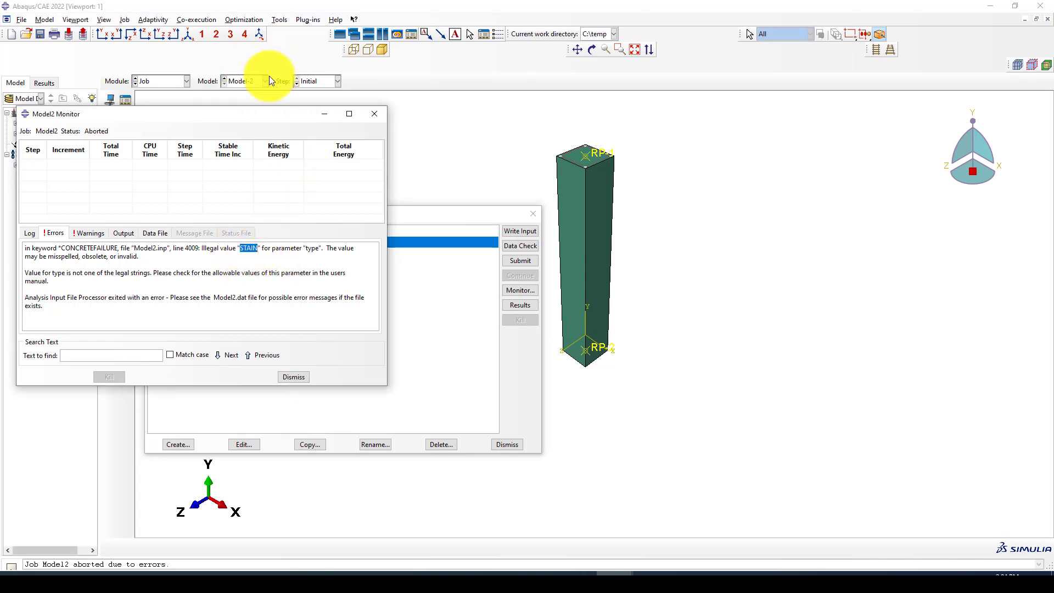
left_click(326, 115)
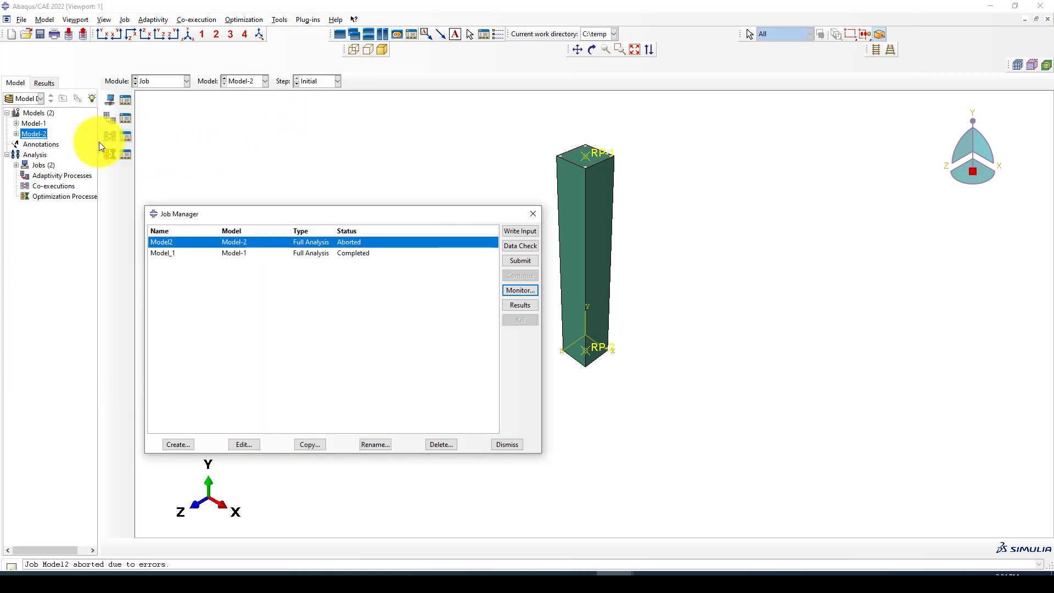
- Correct the Concrete Failure keyword of Model-2 to type=Strain and accept the keyword edits
right_click(35, 133)
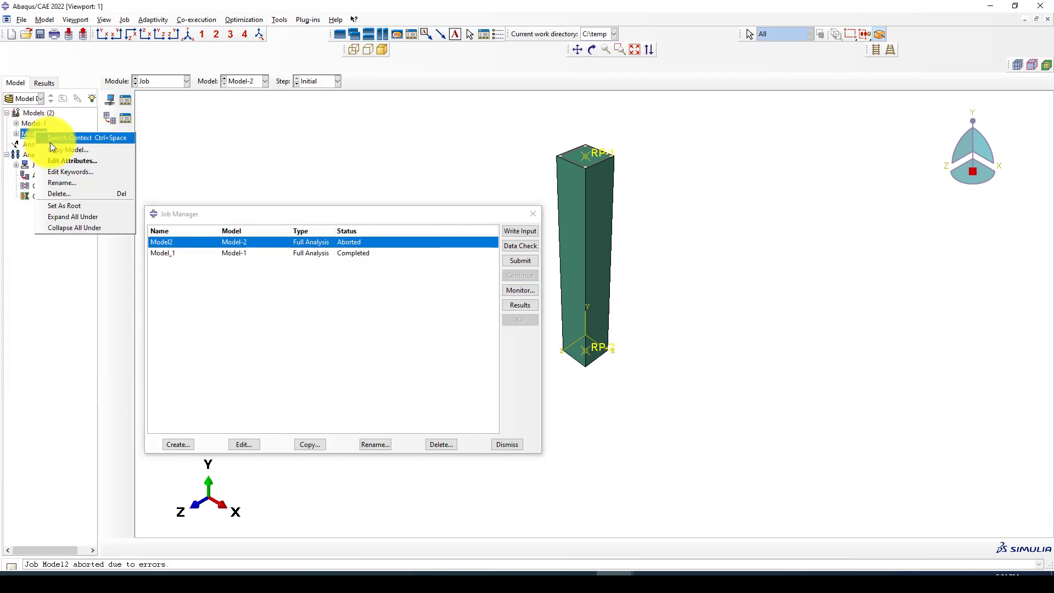
left_click(84, 172)
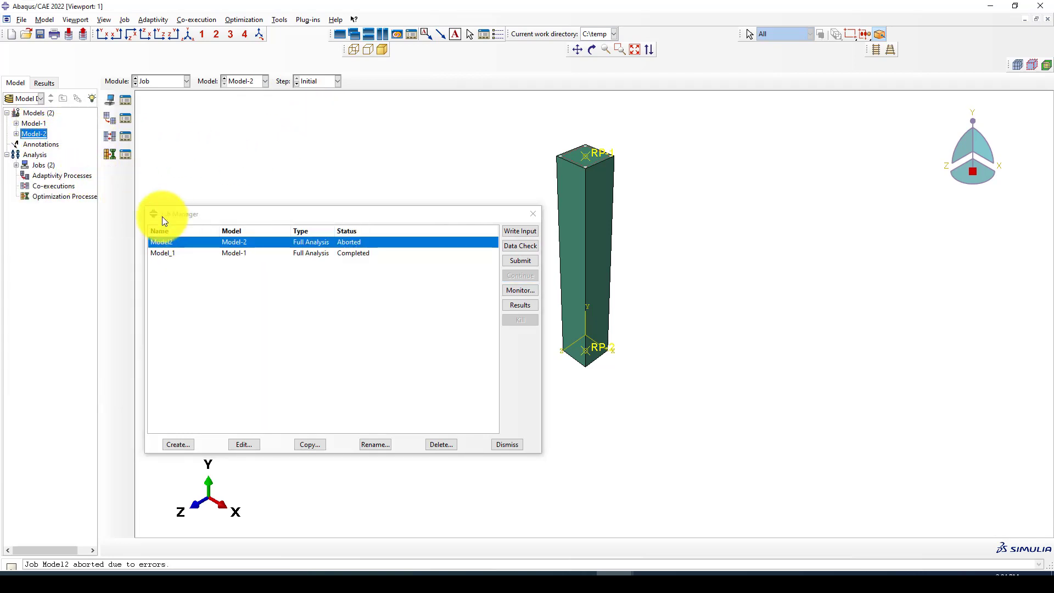
scroll(549, 249, "down", 5)
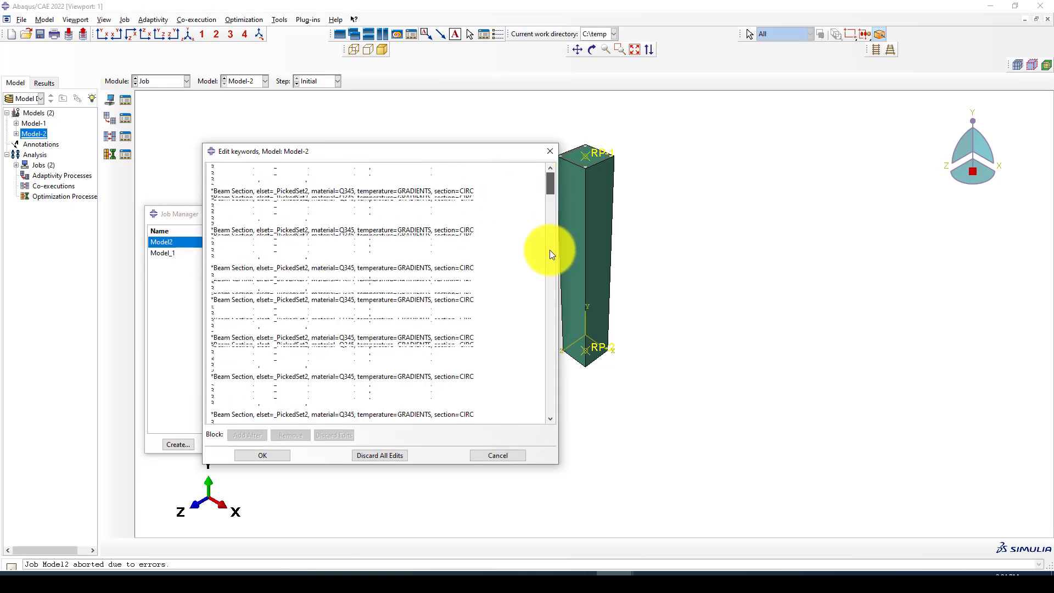
left_click_drag(552, 254, 548, 370)
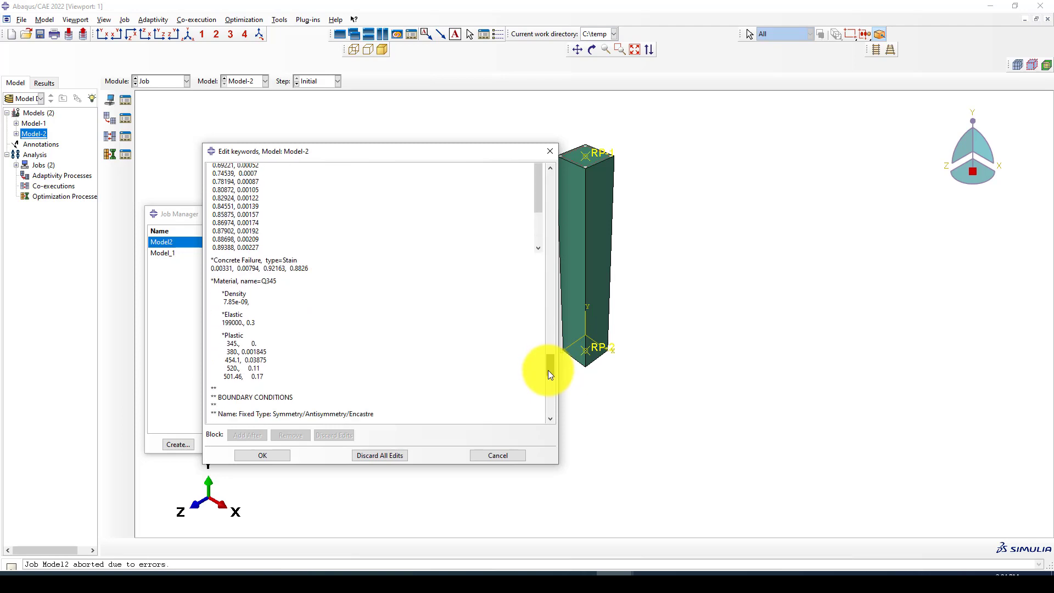
left_click(289, 260)
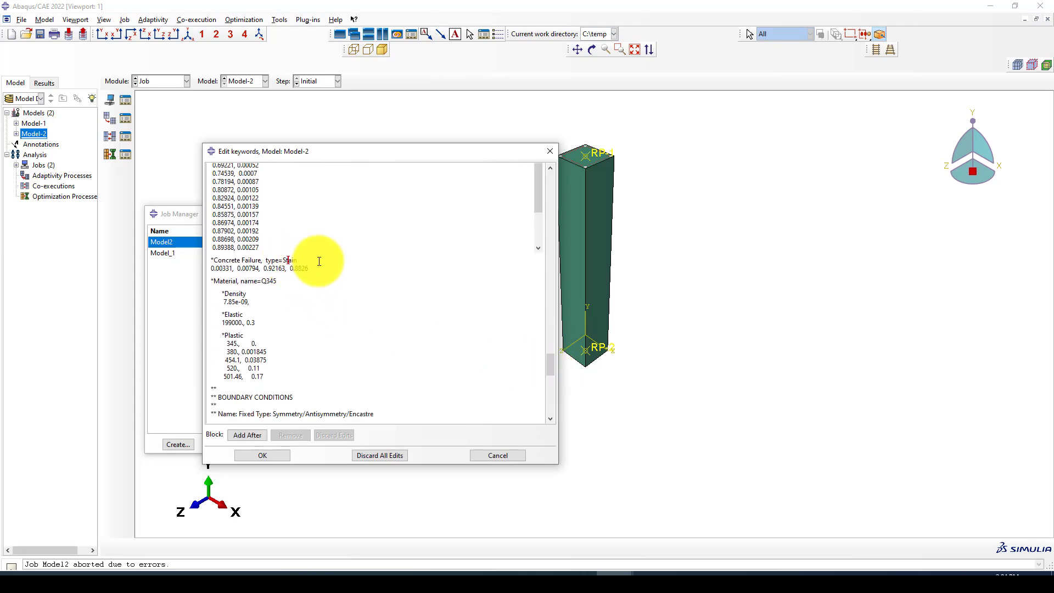
type("r")
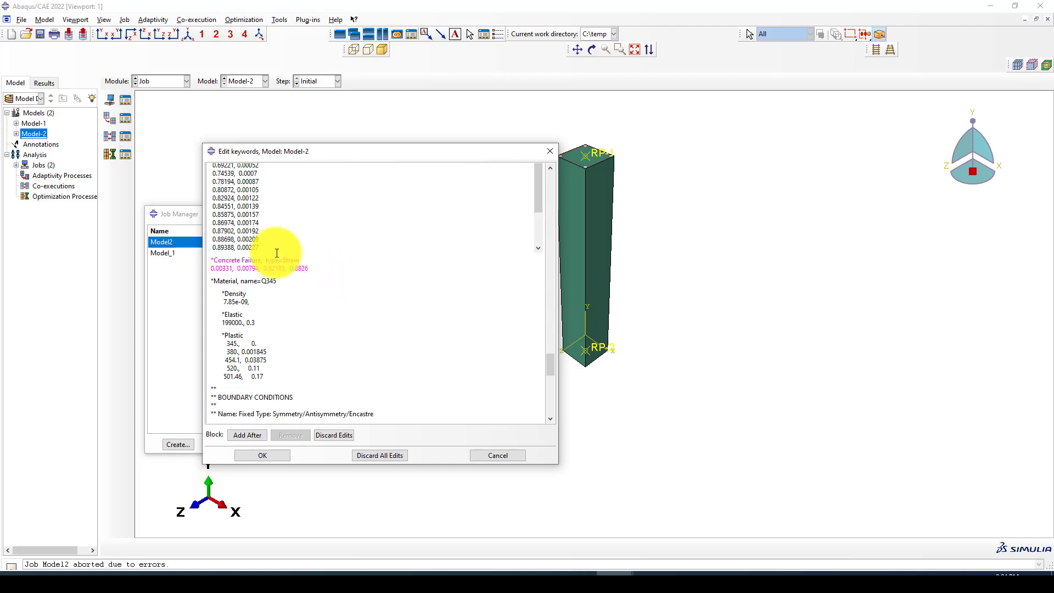
left_click(261, 457)
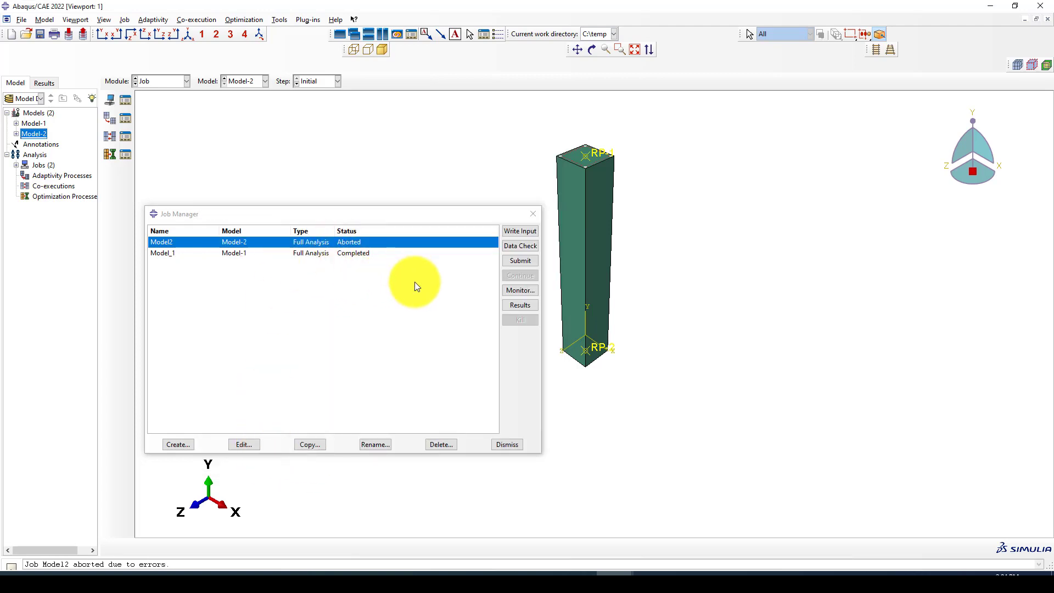
- Resubmit the Model2 job, overwriting its existing files, and follow the run in the job monitor until it finishes
left_click(518, 261)
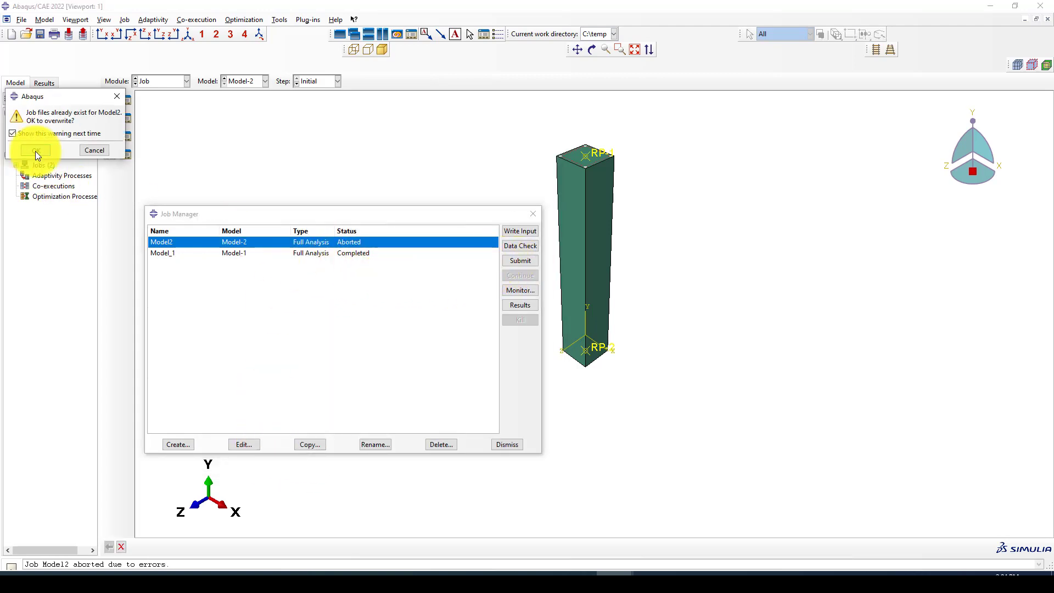
left_click(36, 151)
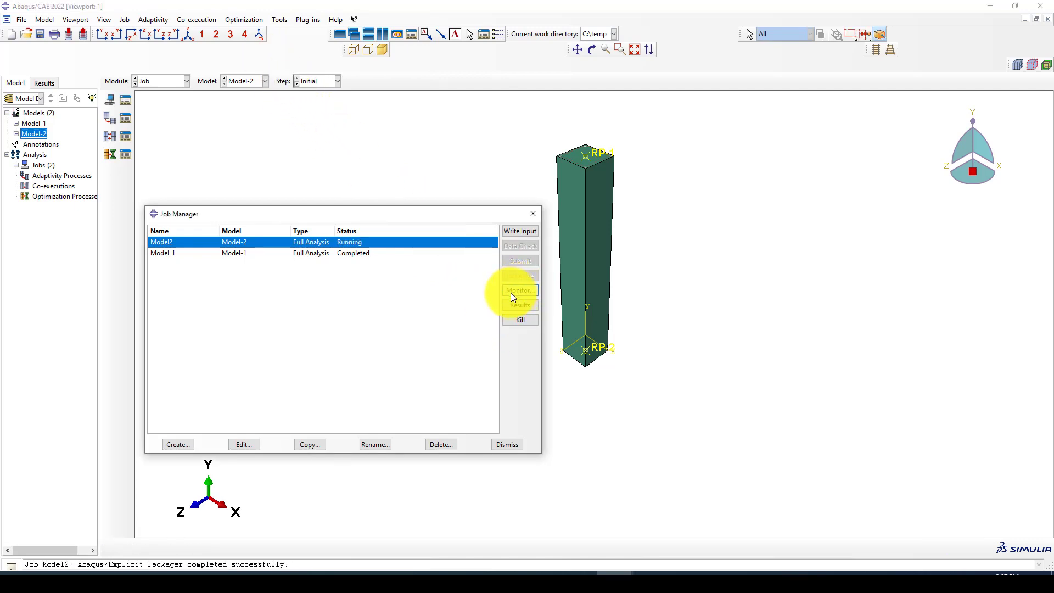
mouse_move(609, 574)
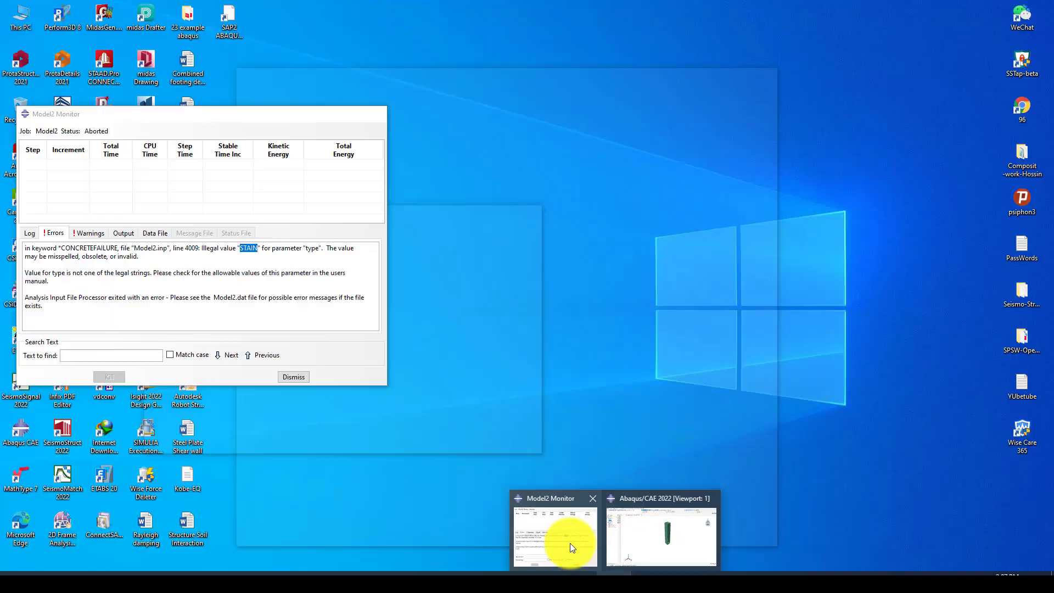
left_click(569, 542)
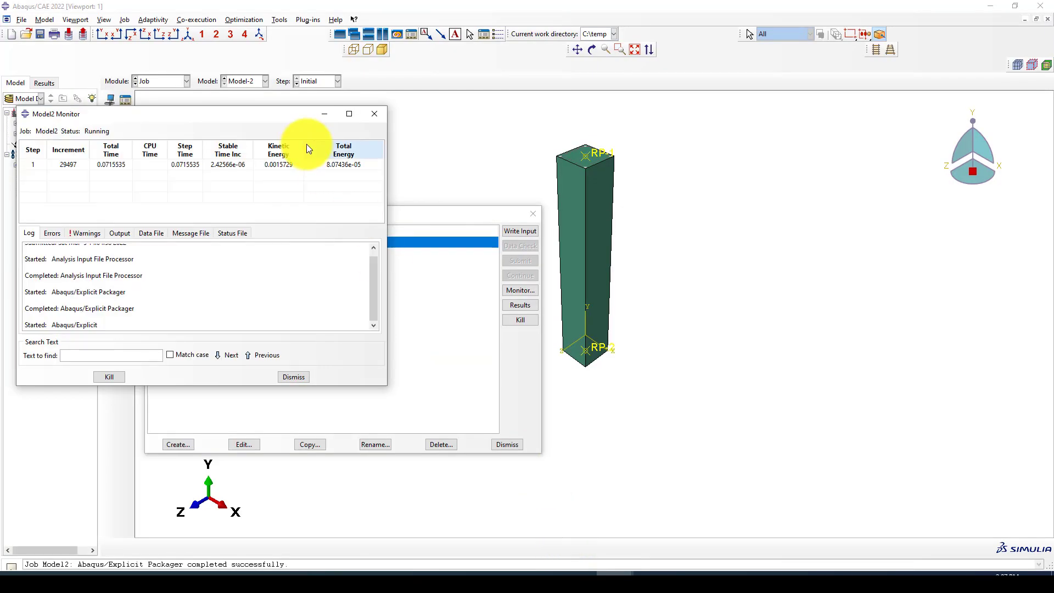
left_click(239, 157)
left_click(127, 165)
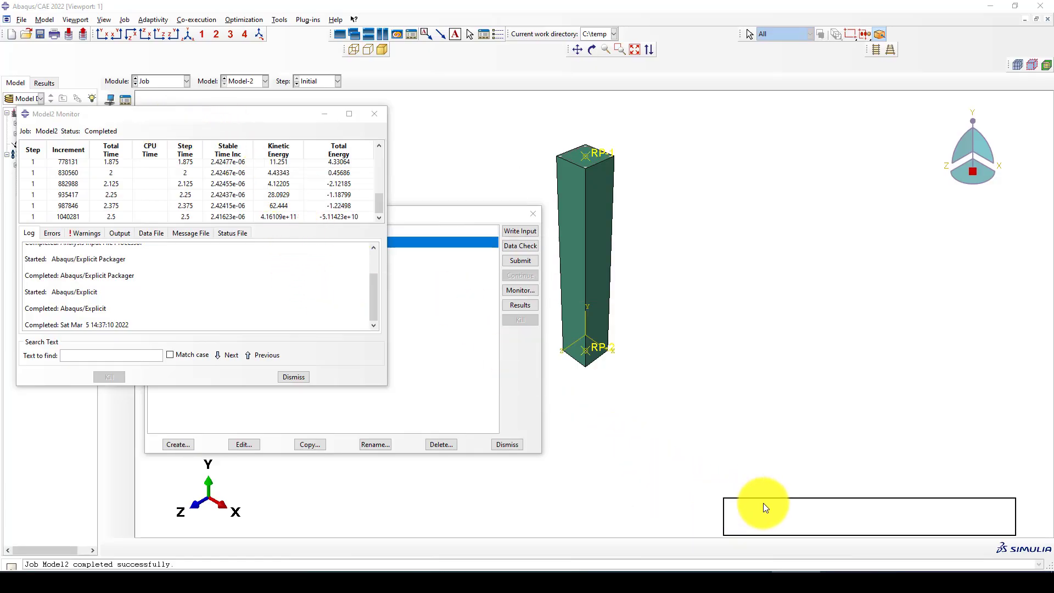
left_click(292, 376)
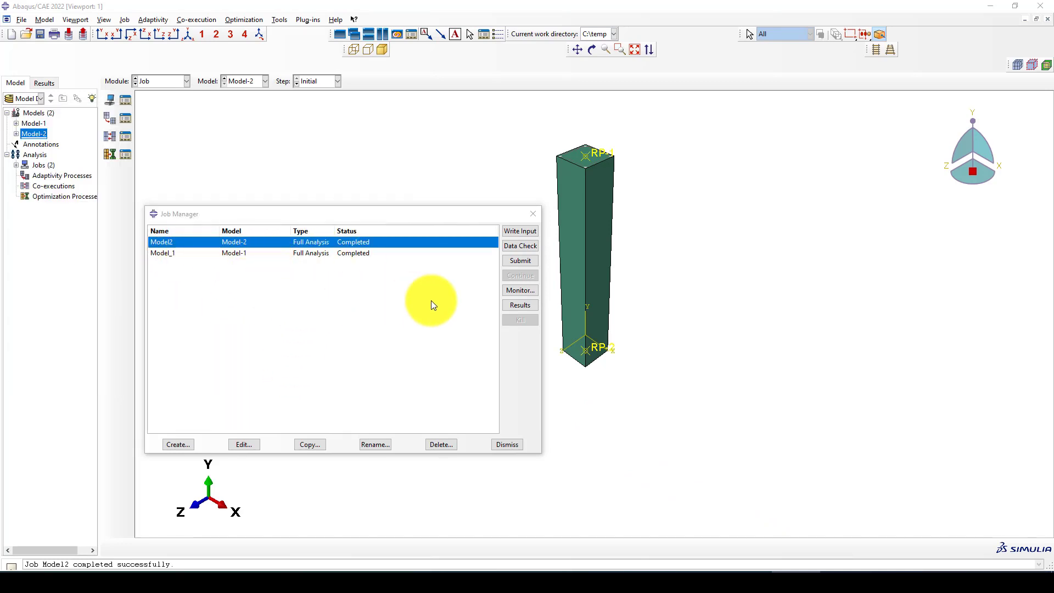
- Open the Model2 results and plot the Mises stress contours on the deformed shape
left_click(513, 305)
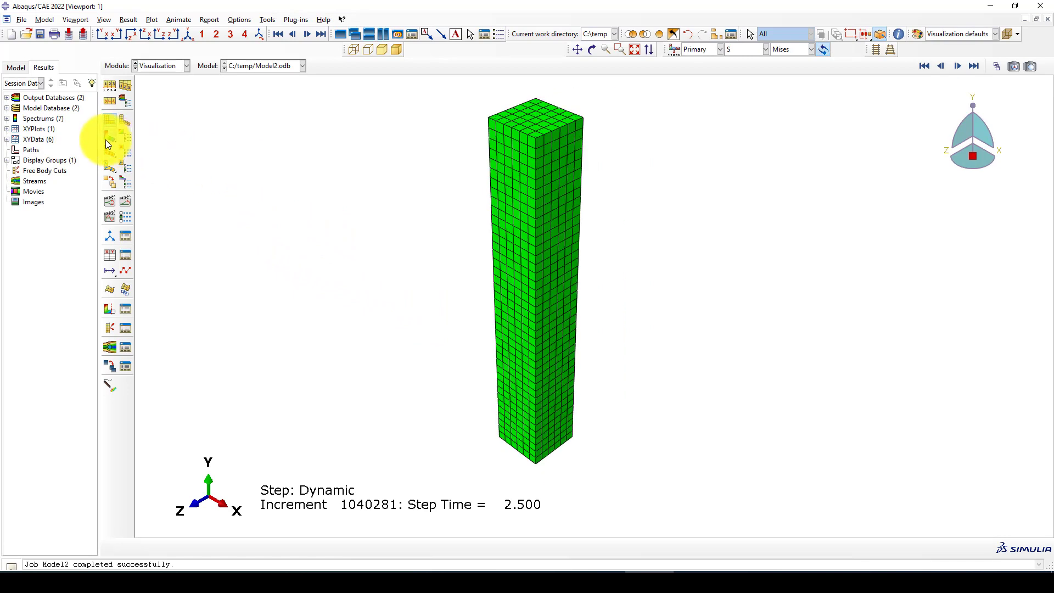
left_click(107, 137)
- Examine the deformed column's remaining concrete elements and reinforcement up close, and play the time-history animation
scroll(418, 330, "up", 1)
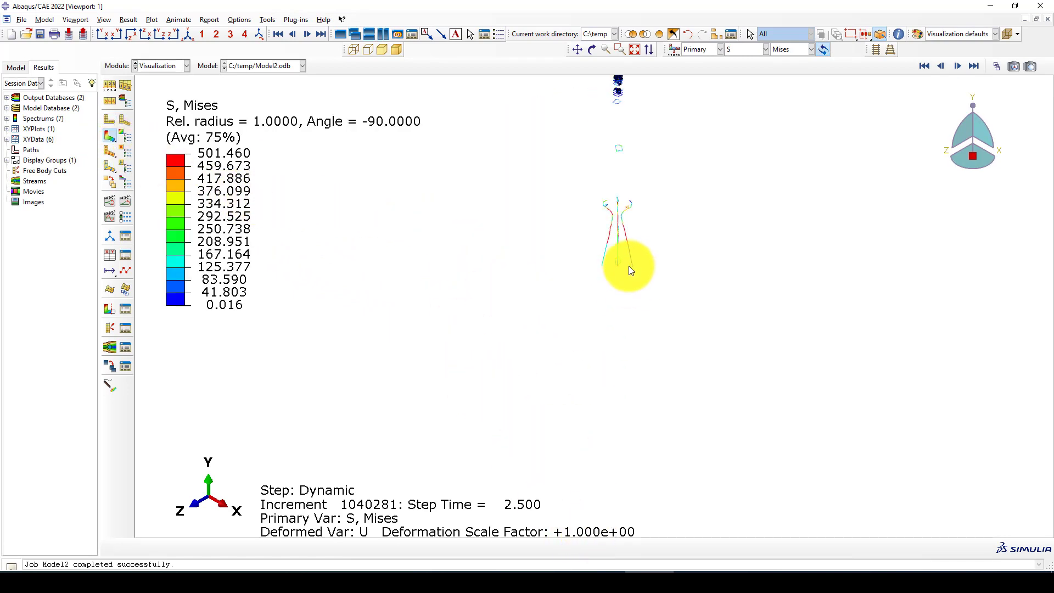
scroll(576, 278, "down", 2)
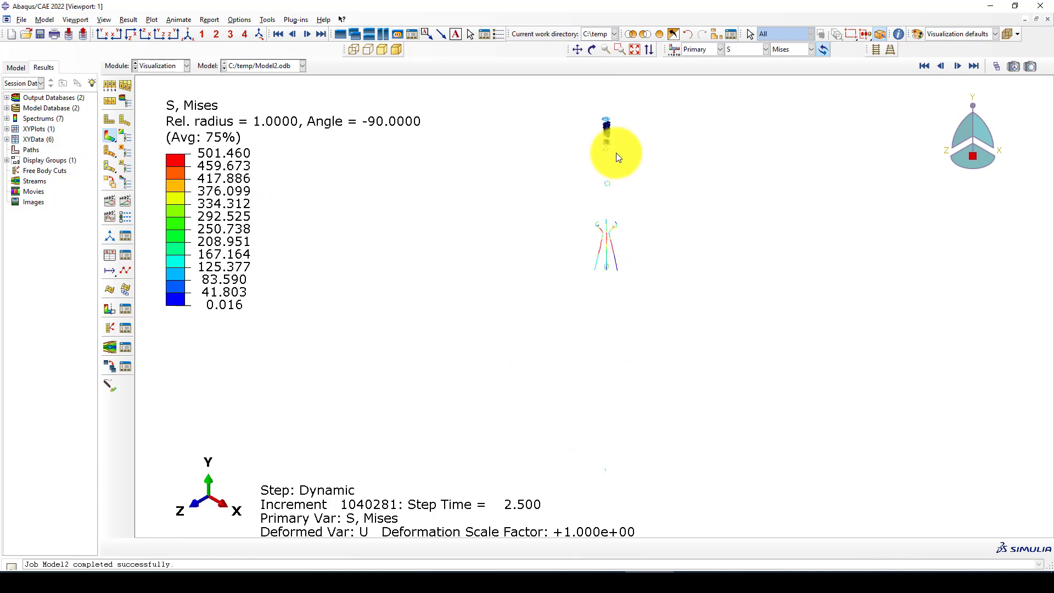
scroll(608, 118, "up", 6)
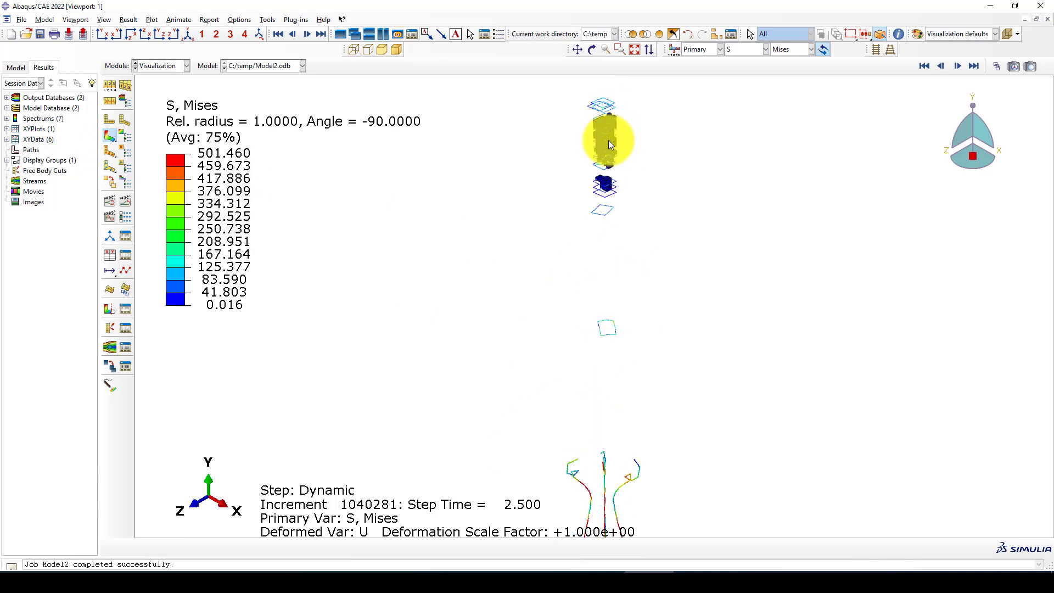
scroll(607, 142, "up", 3)
scroll(558, 200, "down", 3)
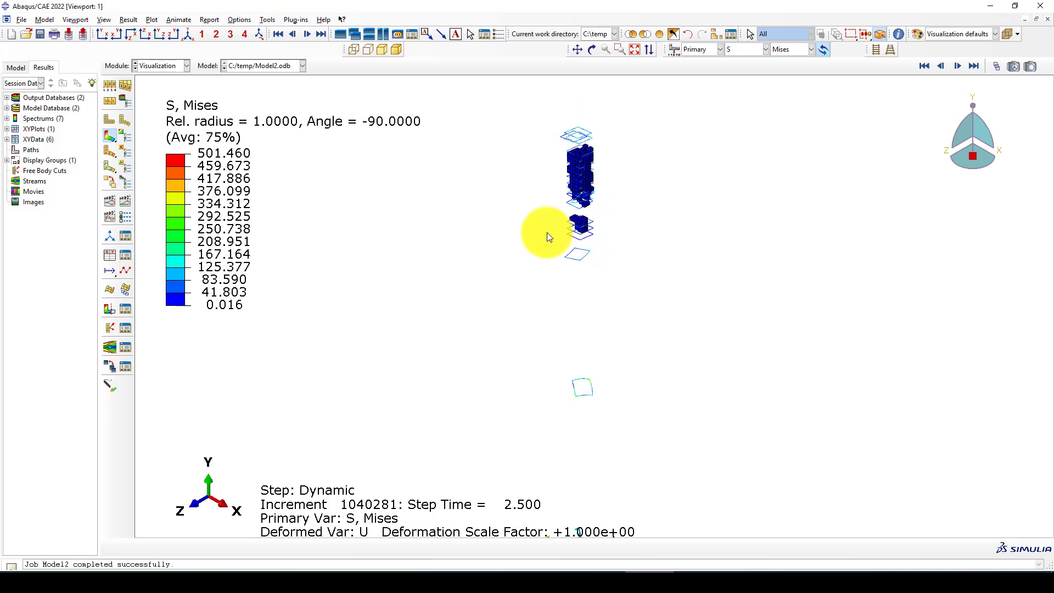
scroll(592, 168, "up", 6)
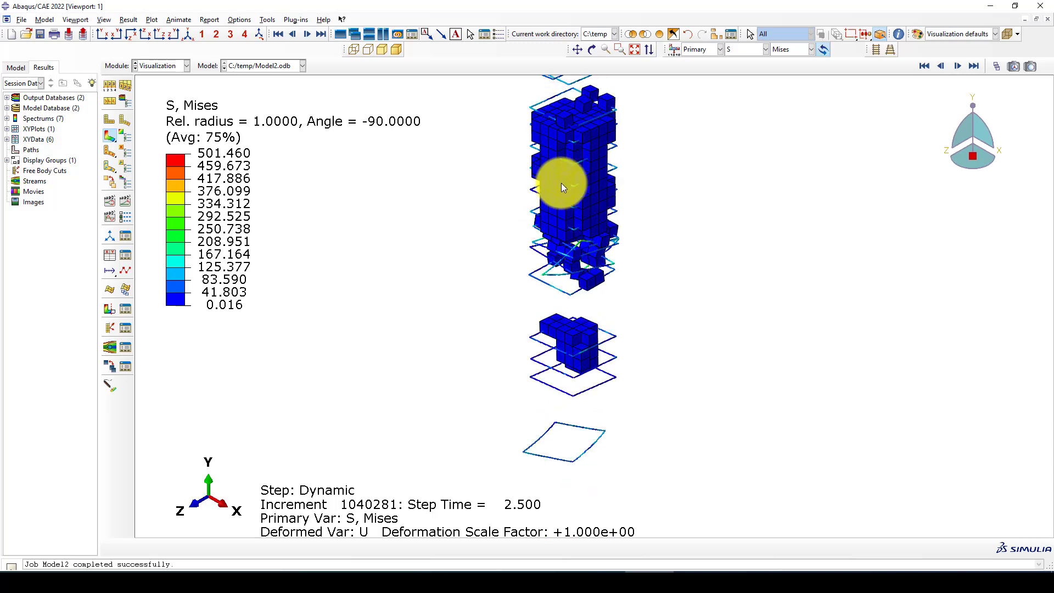
scroll(567, 206, "down", 5)
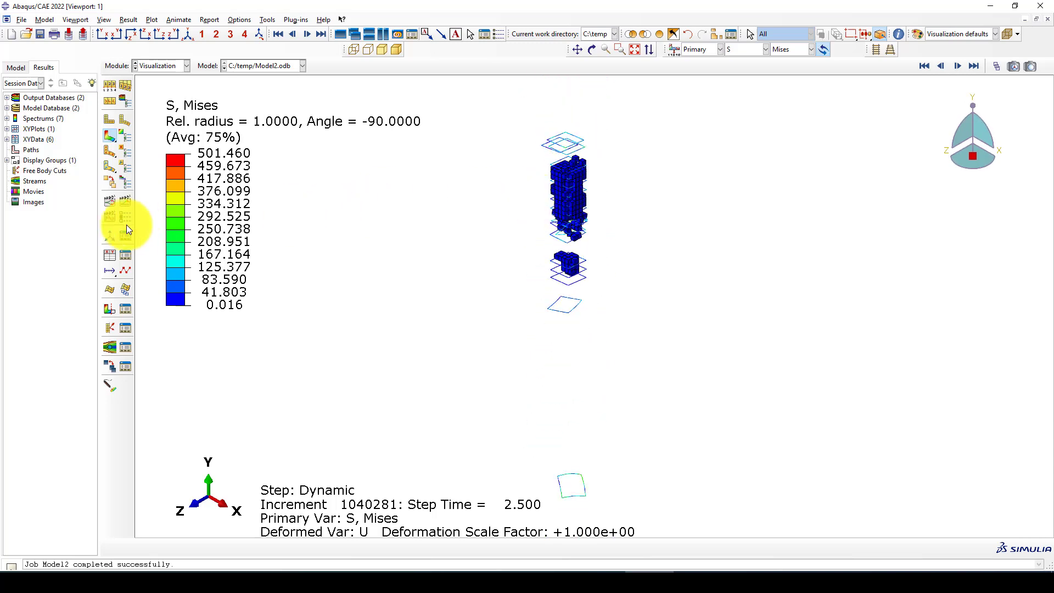
left_click(126, 204)
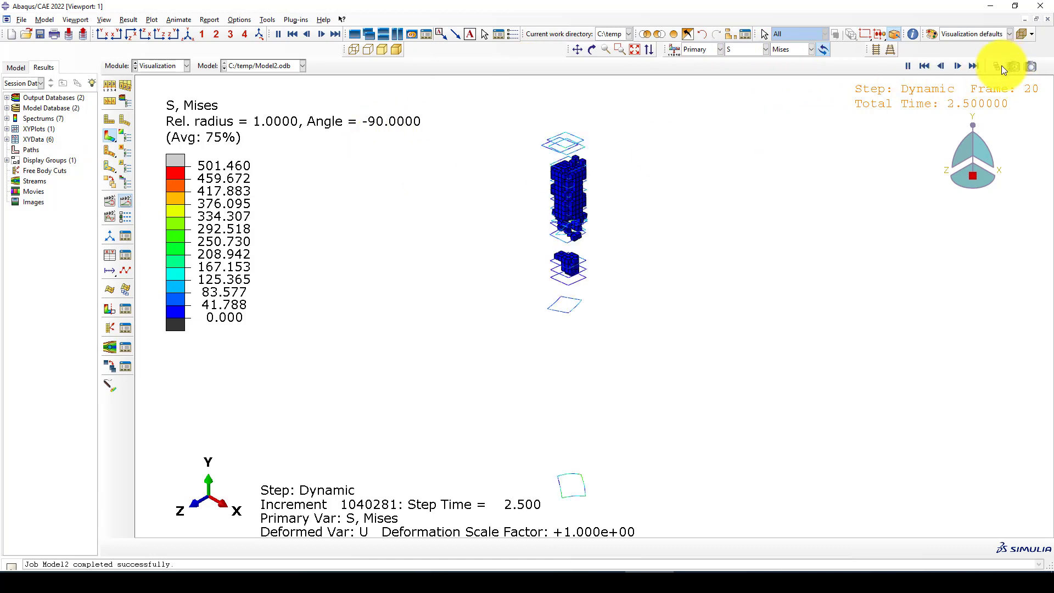
- Stop the time-history animation and display frame 19 of the Dynamic step with the frame selector
left_click(121, 205)
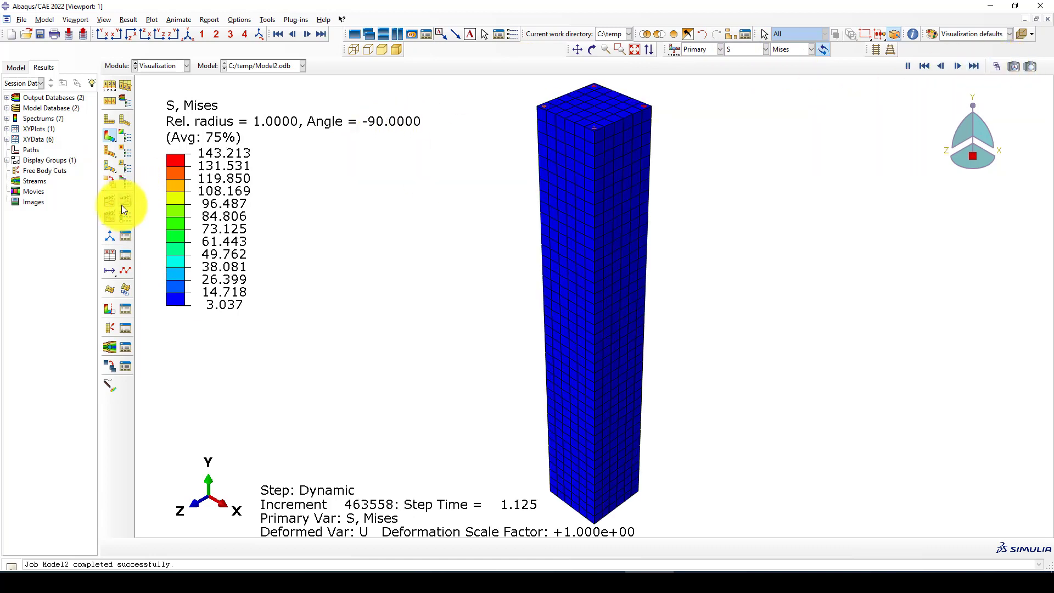
left_click(997, 67)
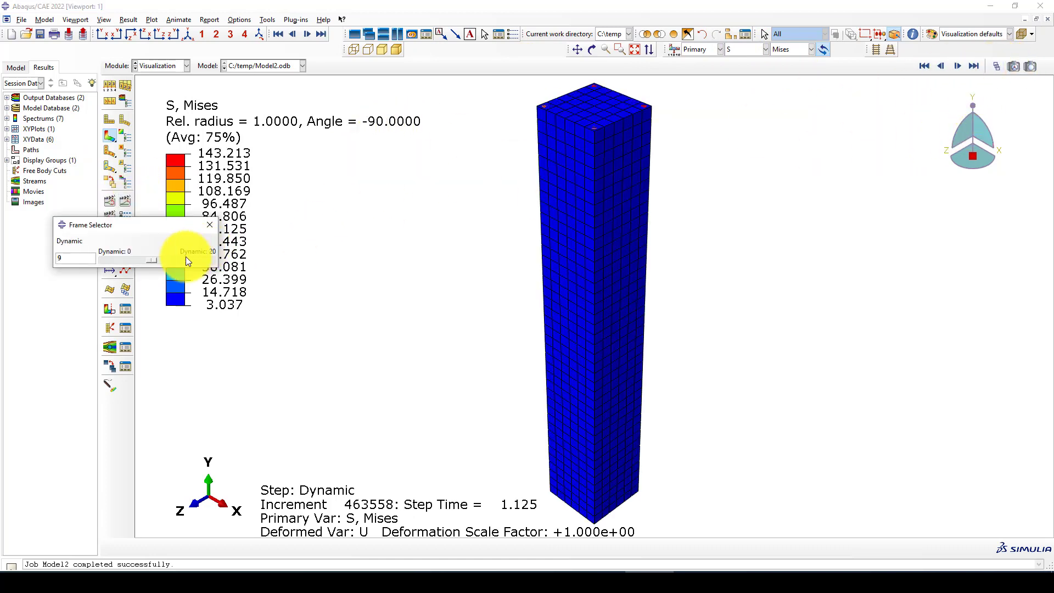
left_click_drag(150, 259, 200, 260)
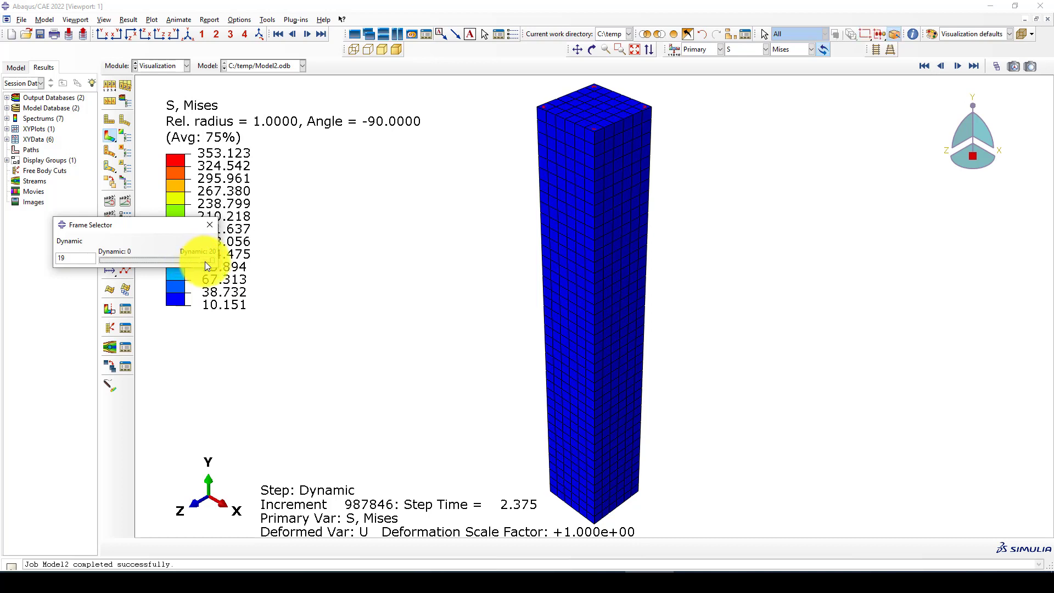
left_click(211, 224)
left_click(742, 49)
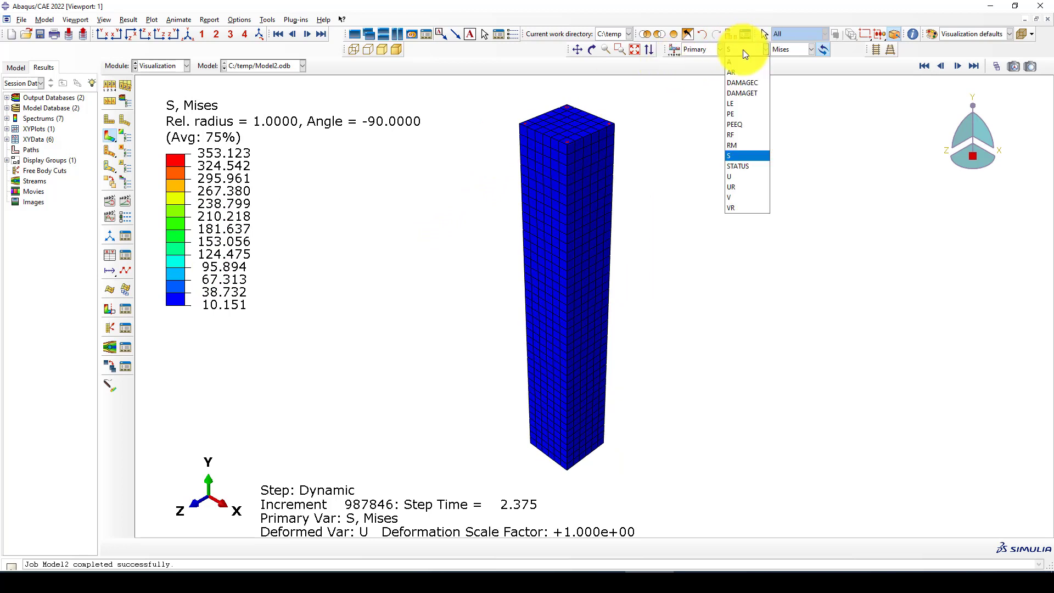
left_click(436, 204)
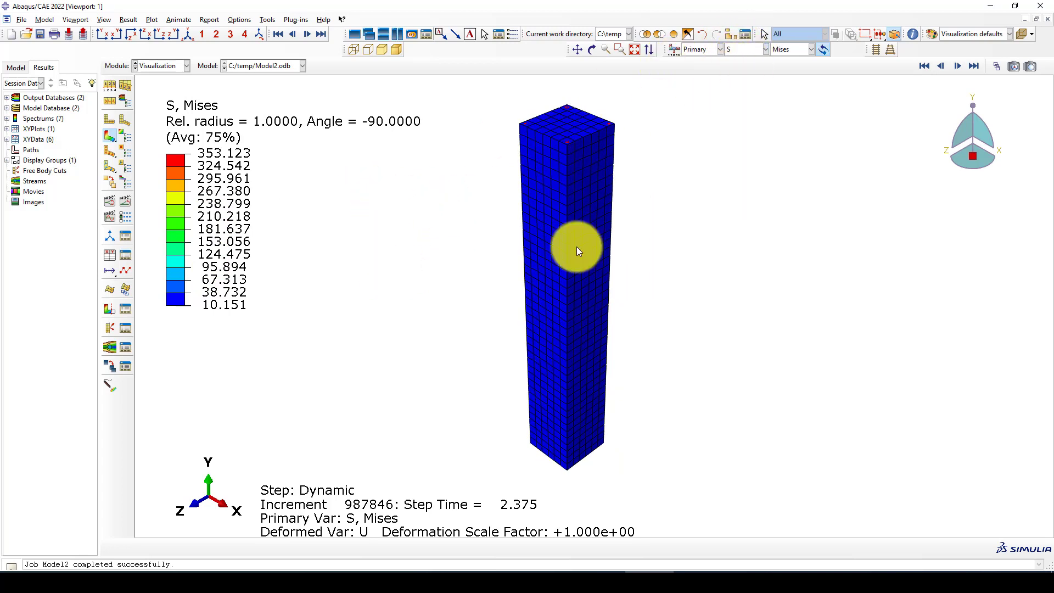
- Display the last frame and examine the column's remaining concrete elements, stirrups and deformed bars up close
left_click(976, 65)
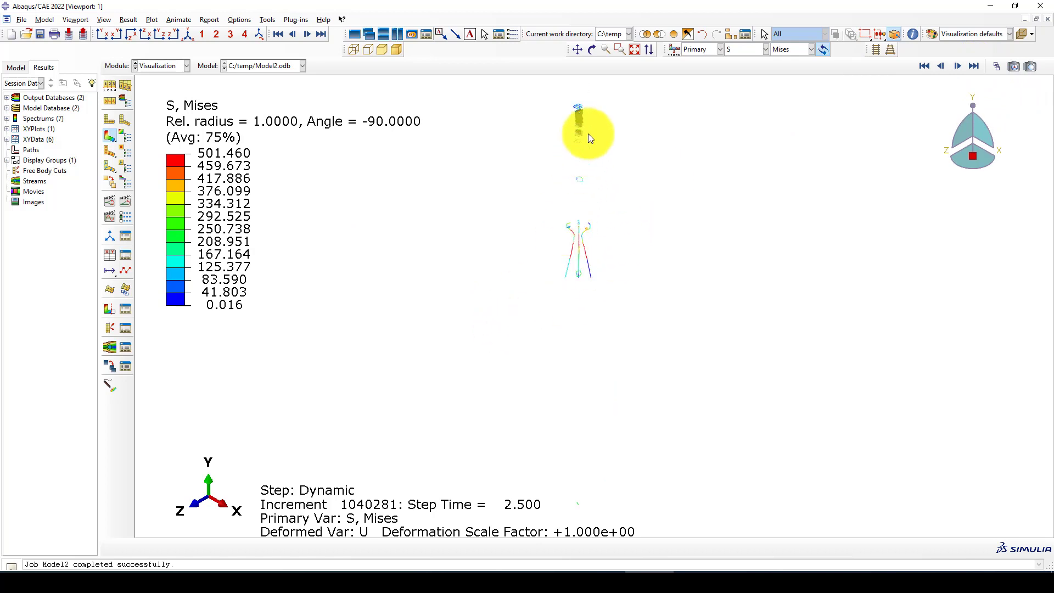
scroll(588, 134, "up", 4)
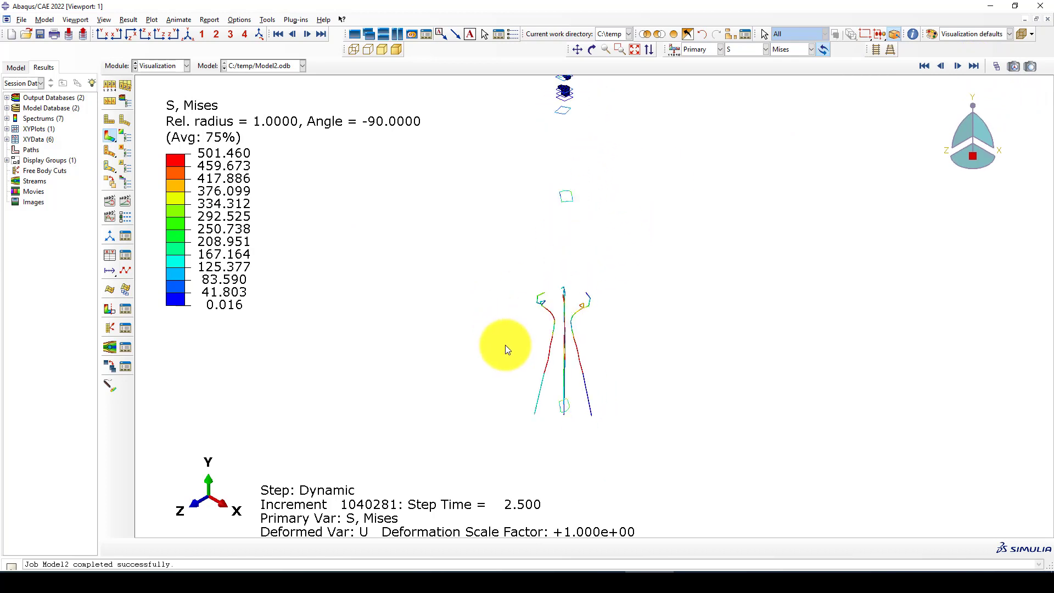
scroll(549, 91, "up", 5)
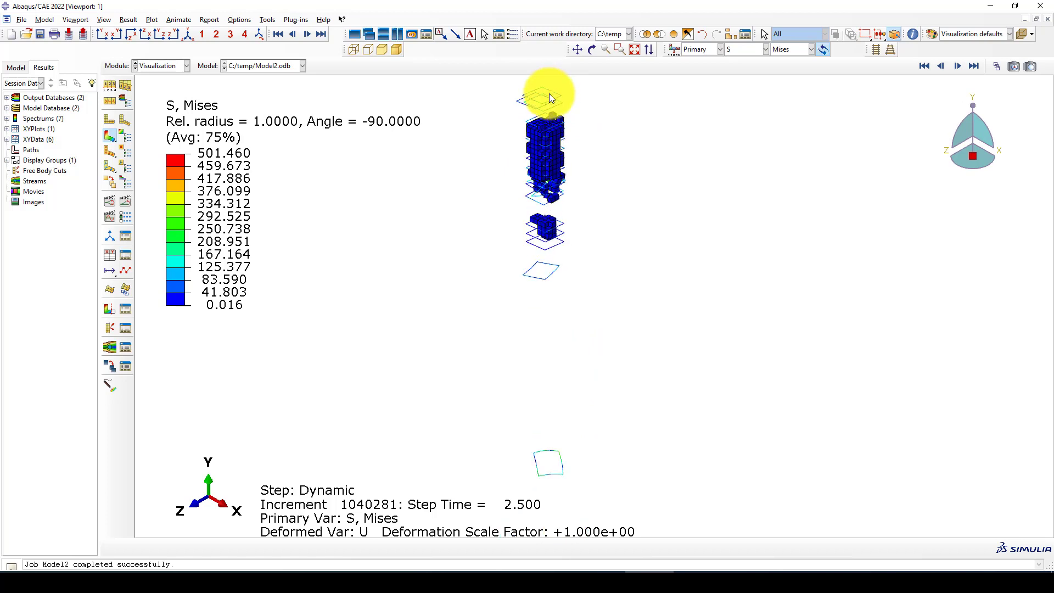
scroll(551, 97, "up", 3)
scroll(494, 236, "down", 2)
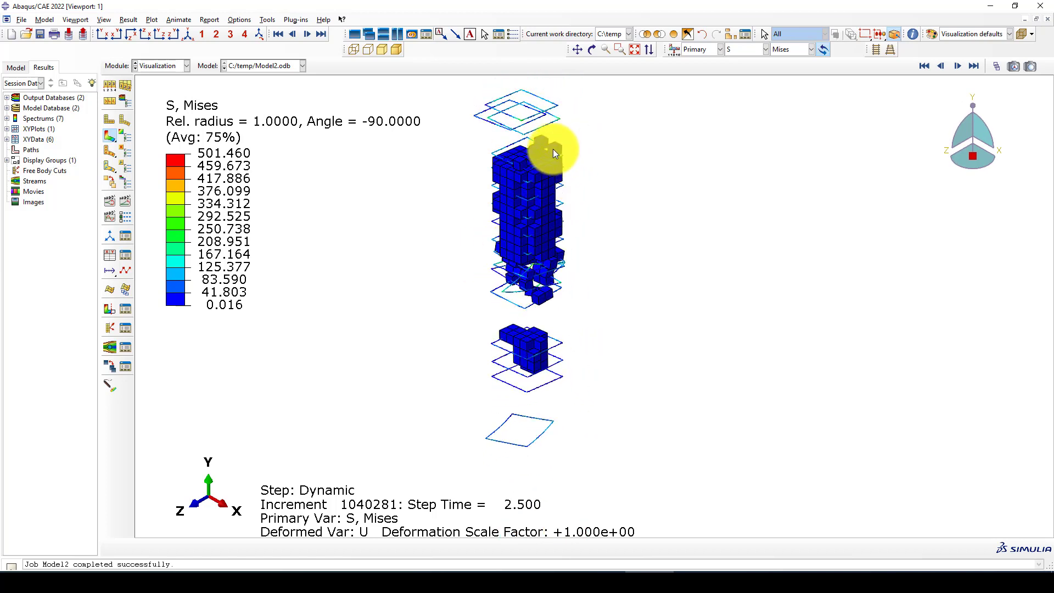
scroll(543, 168, "up", 2)
scroll(489, 251, "up", 1)
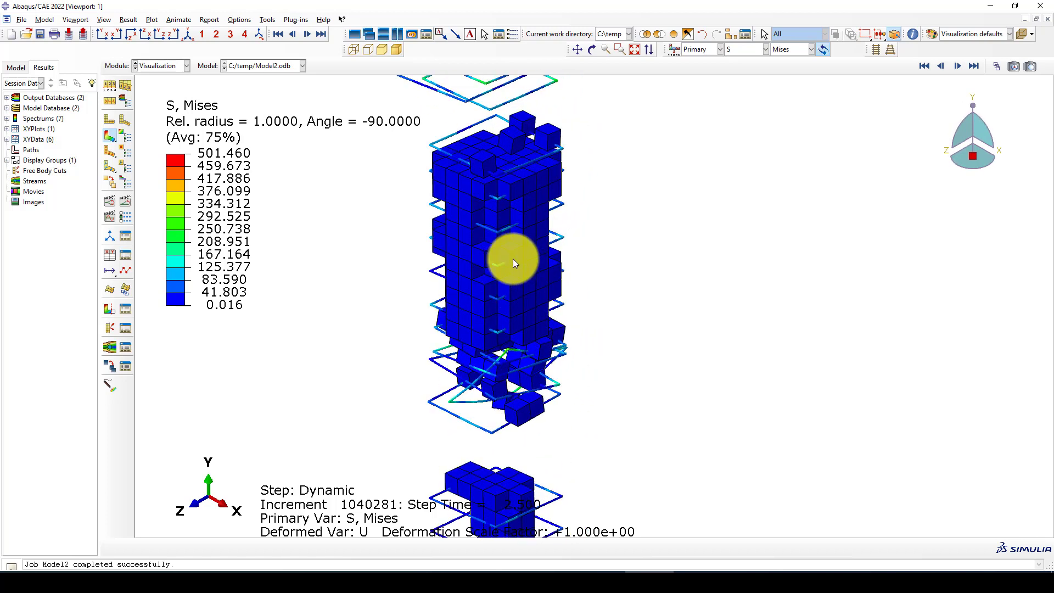
scroll(517, 297, "up", 2)
scroll(502, 293, "down", 2)
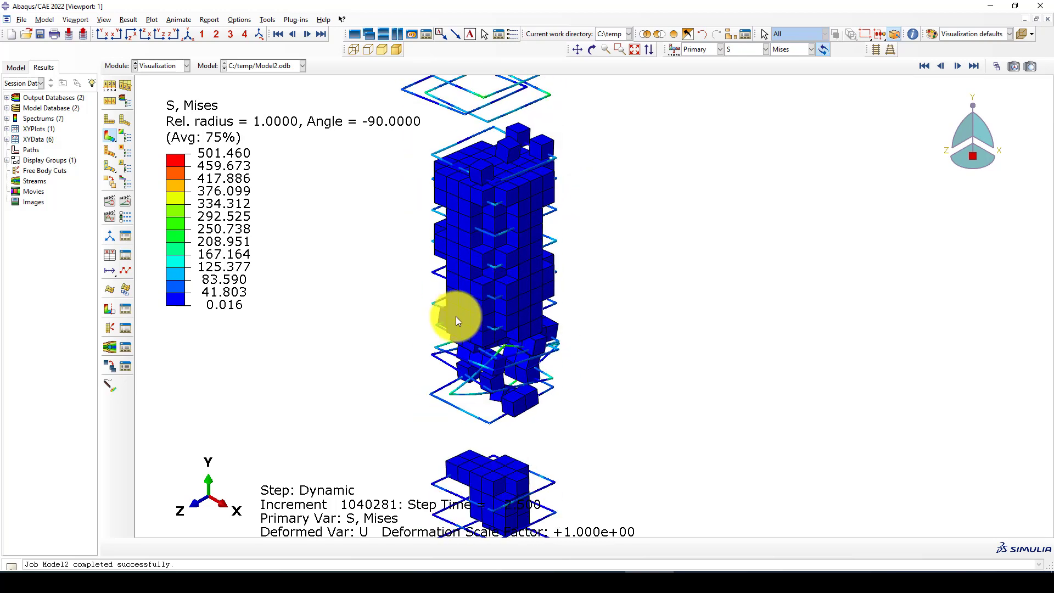
scroll(455, 316, "down", 2)
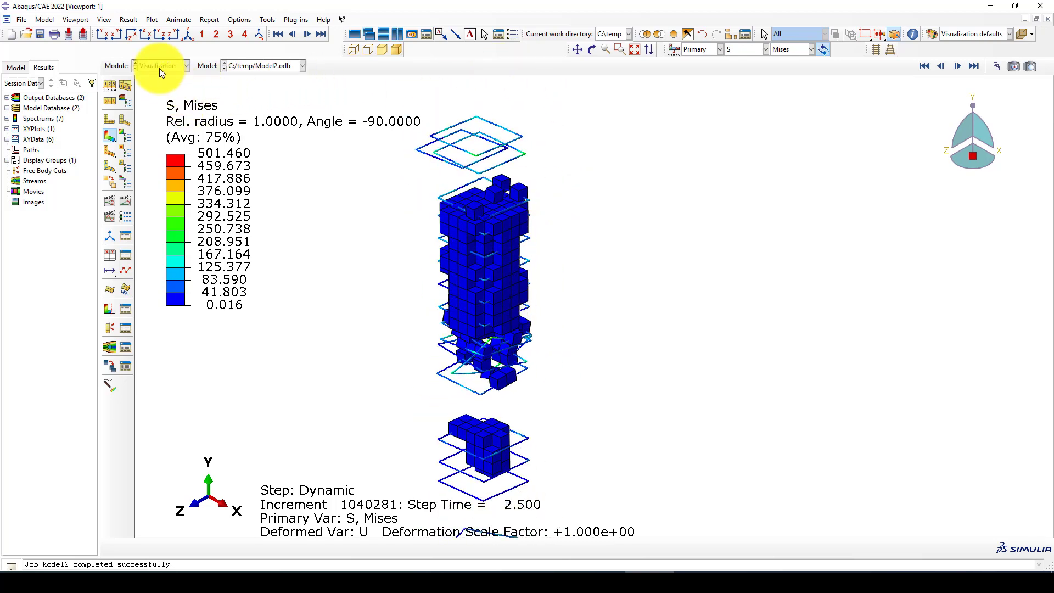
- Delete the old RF2 and U2 curves of the LOADING set from the session's XY data, keeping FD
left_click(127, 253)
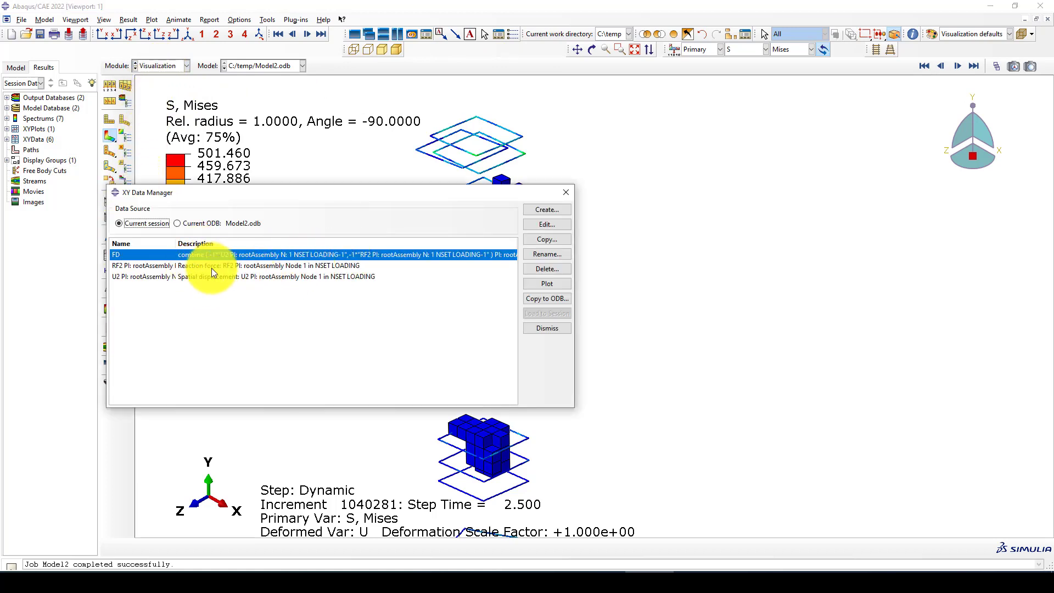
left_click_drag(212, 268, 210, 276)
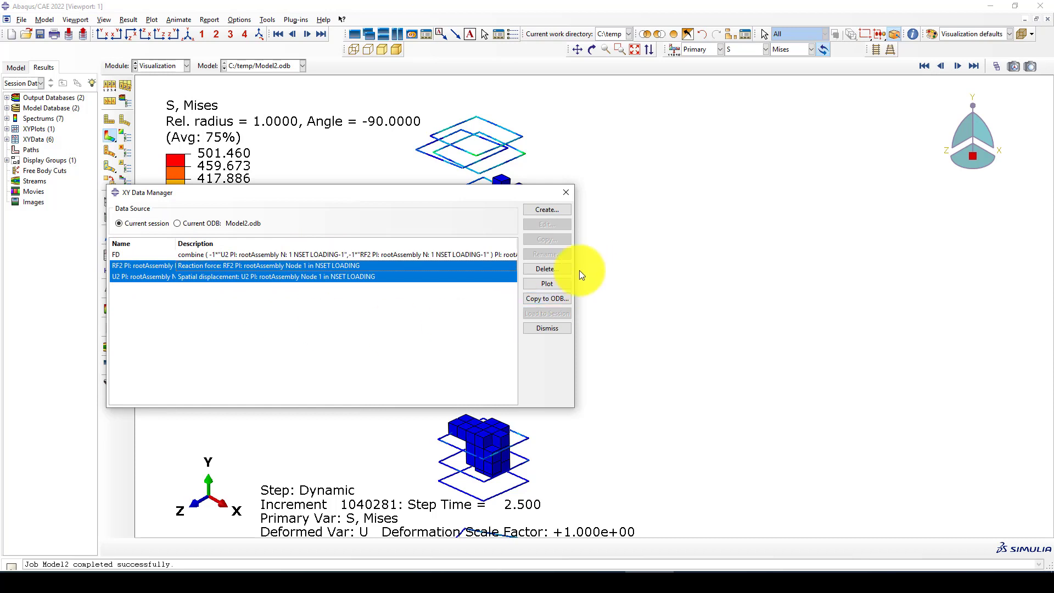
left_click(552, 269)
left_click(496, 303)
- Create XY data from the history output for RF2 at set RF and U2 at set LOADING, saved as is and plotted
left_click(547, 210)
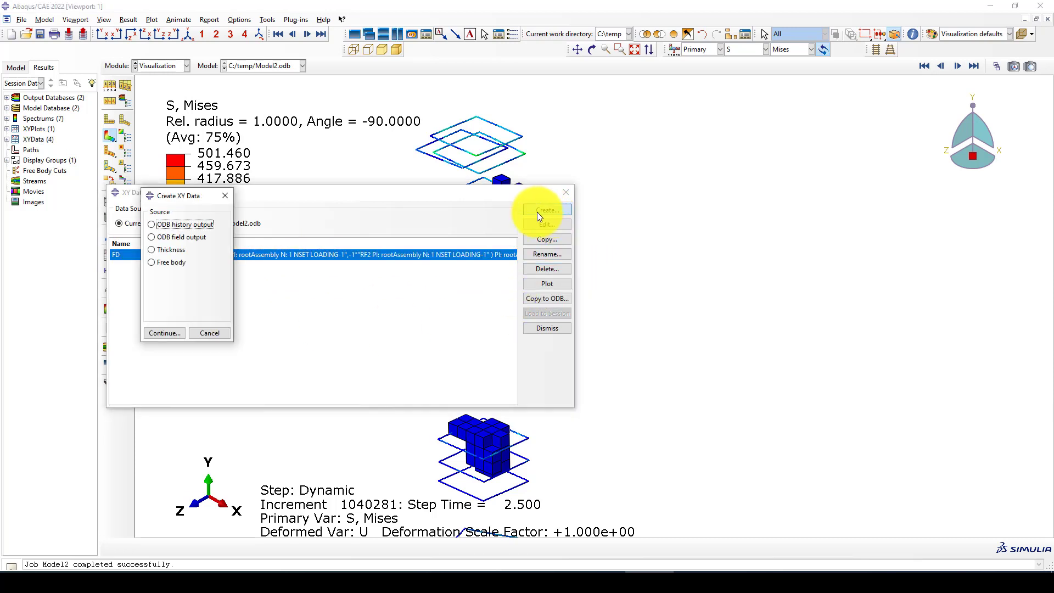
left_click(166, 332)
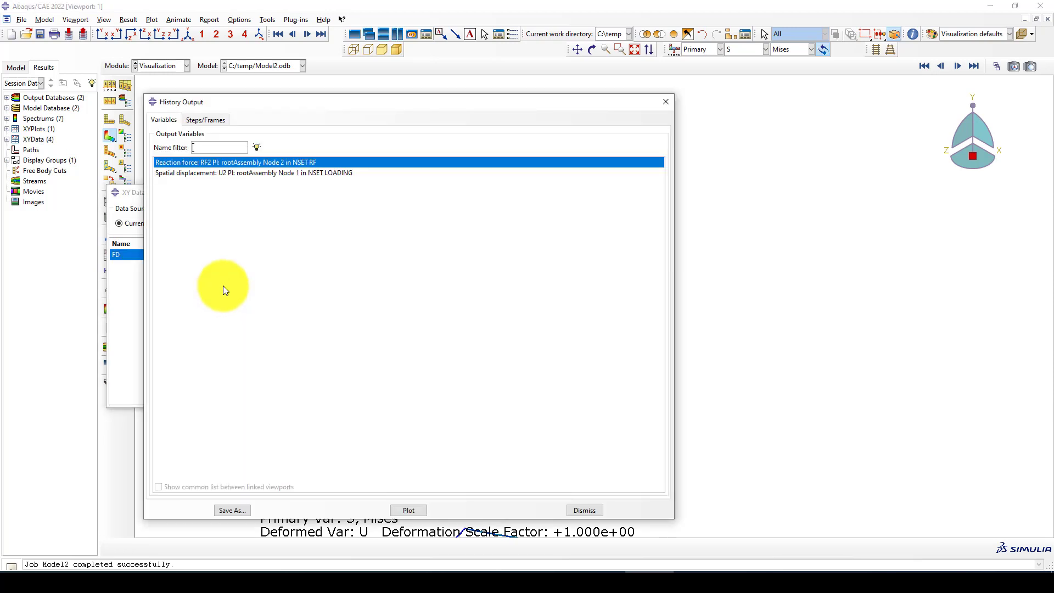
left_click(262, 172, "shift")
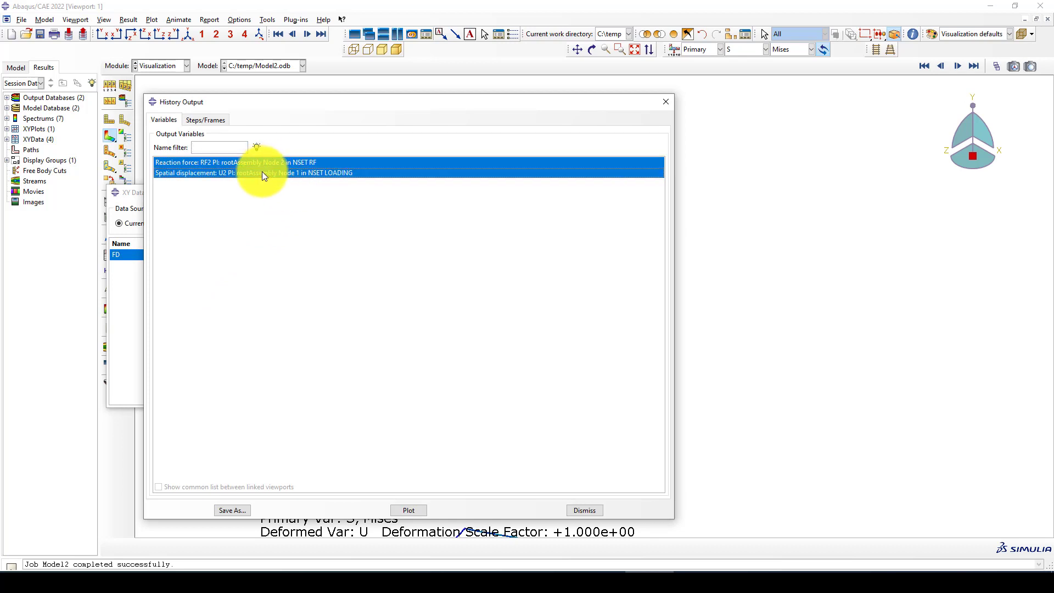
left_click(242, 510)
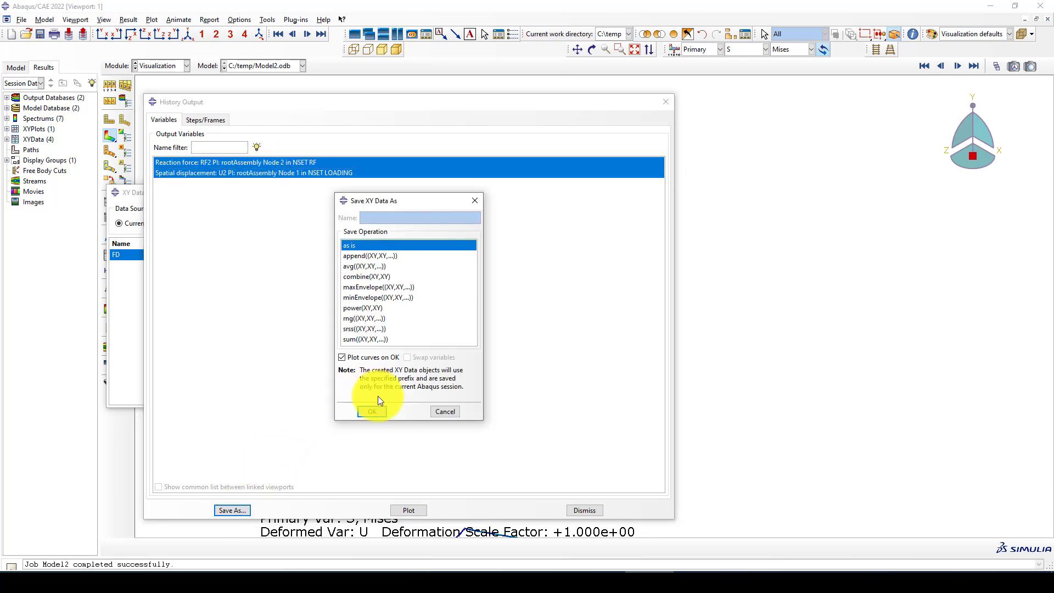
left_click(373, 411)
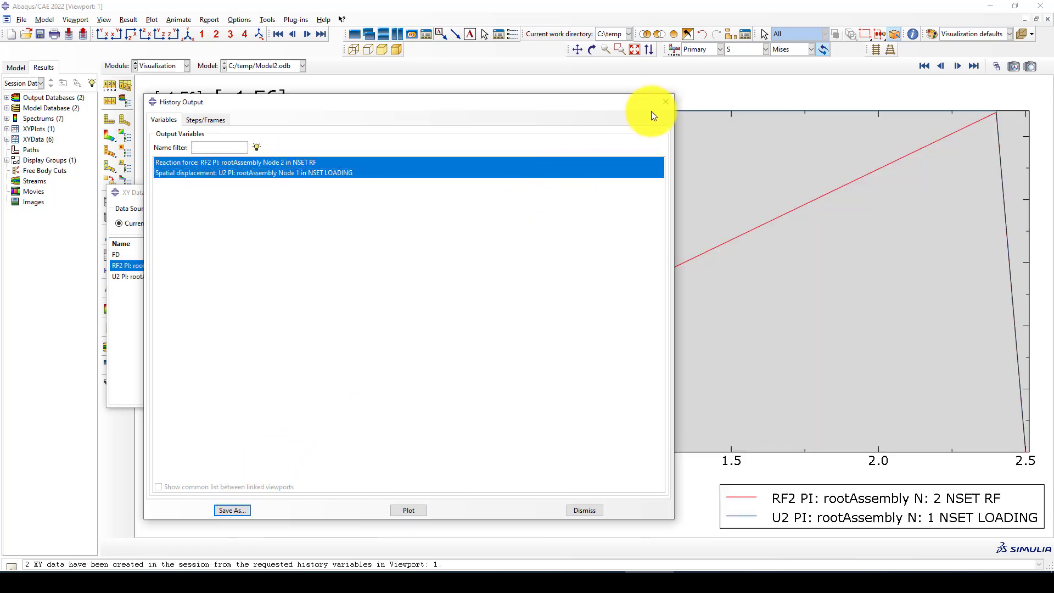
left_click(665, 102)
left_click(571, 190)
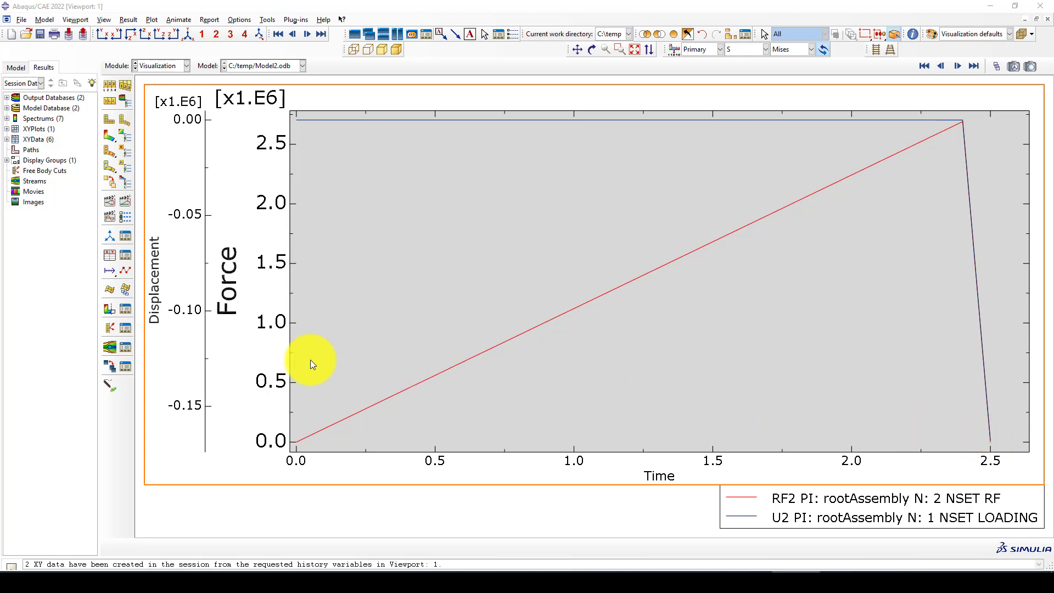
- Build an XY data expression that combines -1 times the U2 curve of LOADING with the RF2 curve of set RF
left_click(121, 254)
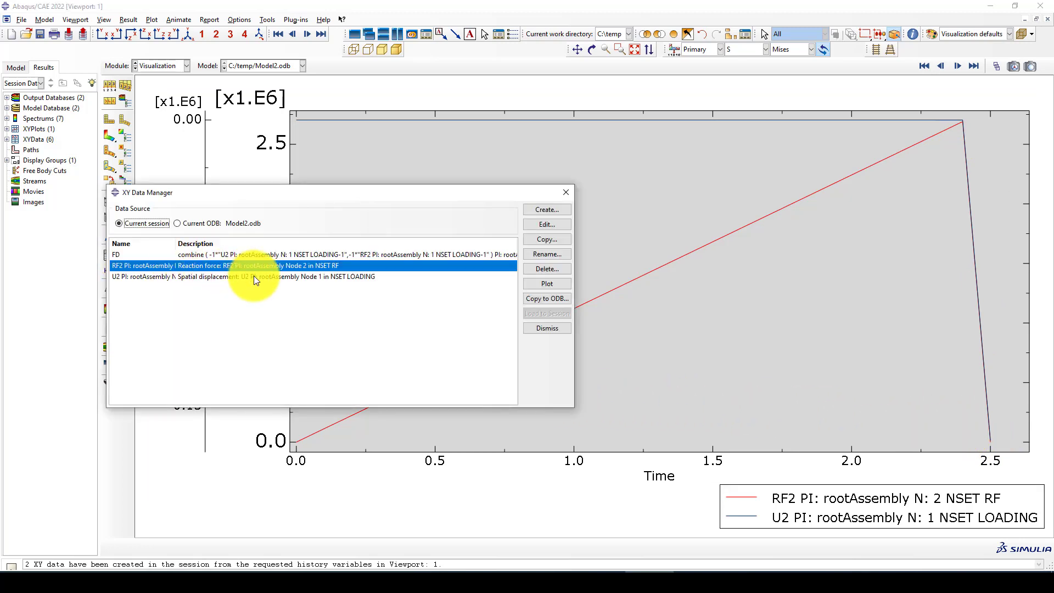
left_click(547, 209)
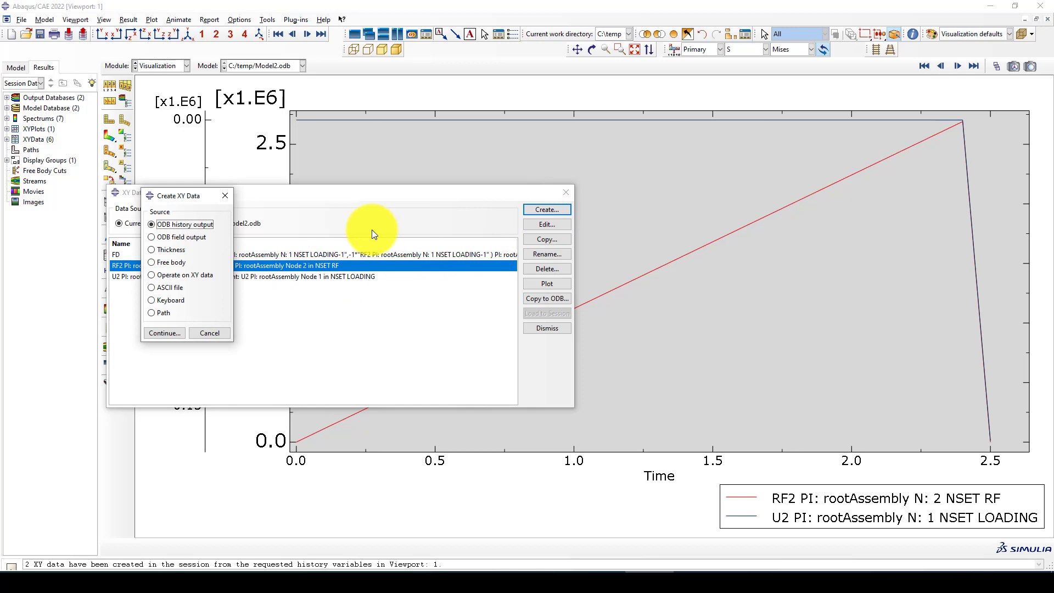
left_click(169, 278)
left_click(173, 333)
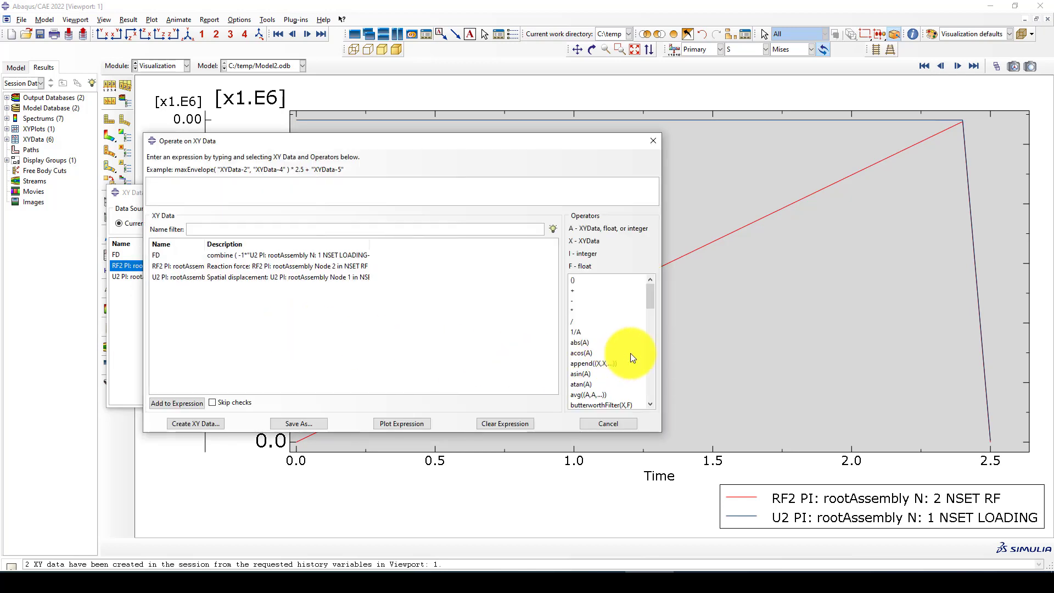
scroll(629, 342, "down", 1)
left_click(590, 404)
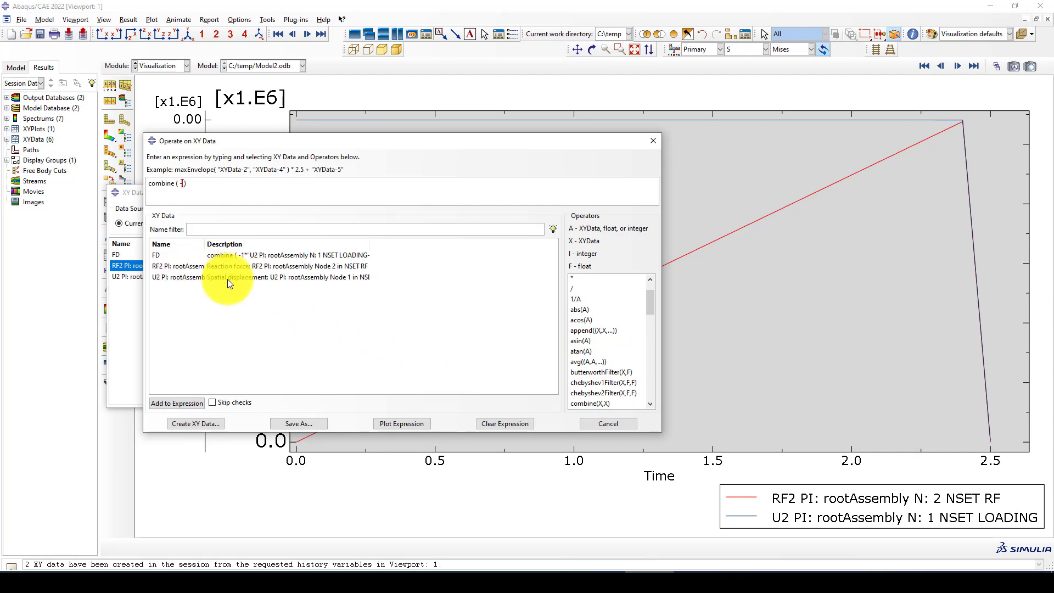
type("-1")
key("BackSpace")
type("*")
double_click(242, 279)
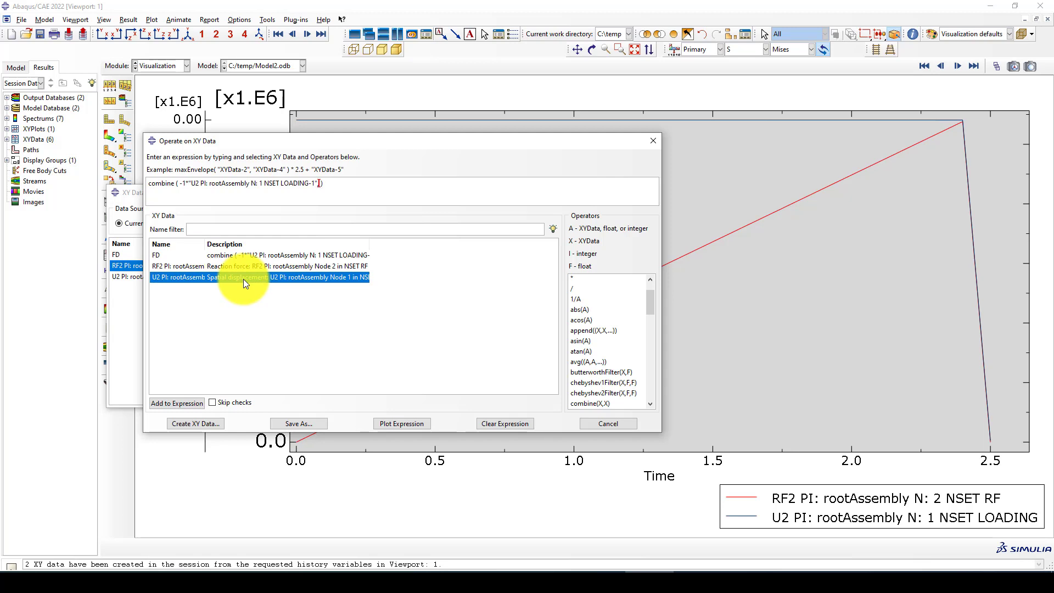
double_click(239, 268)
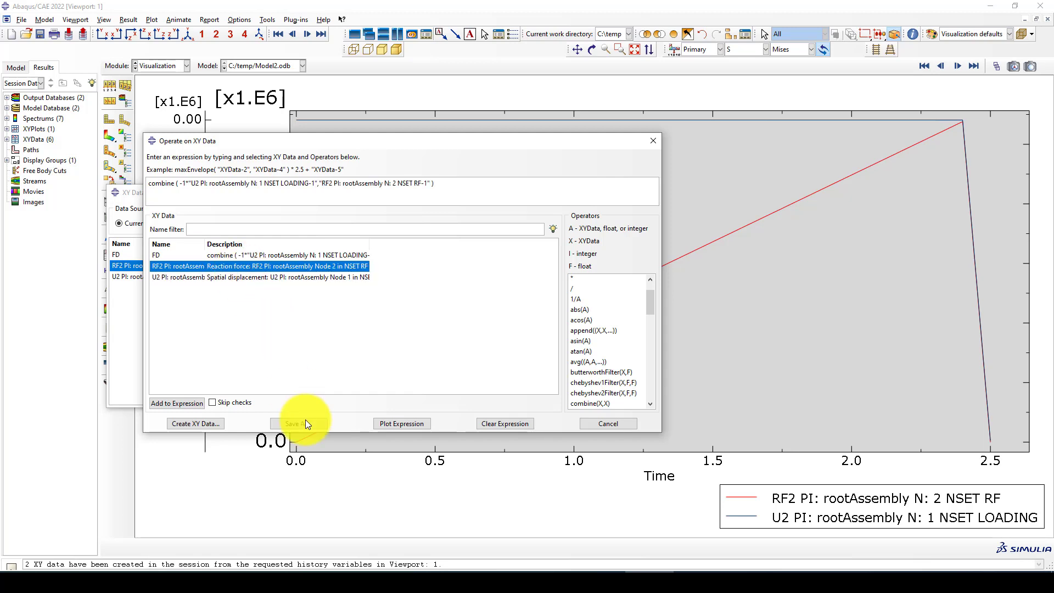
- Save the combined force-displacement expression as FD2 and close the XY operation dialog
left_click(305, 423)
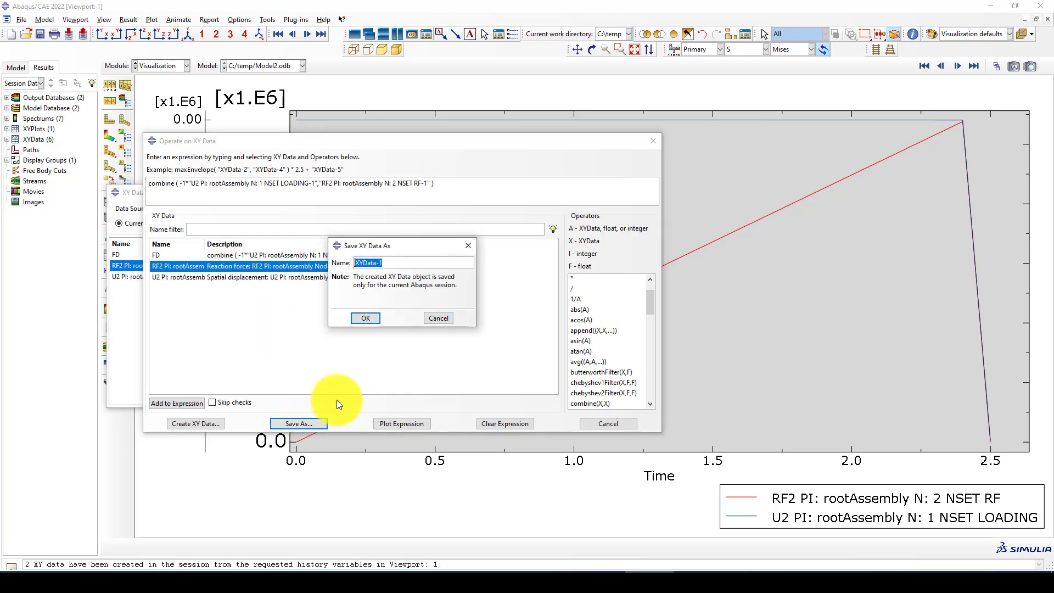
type("FD2")
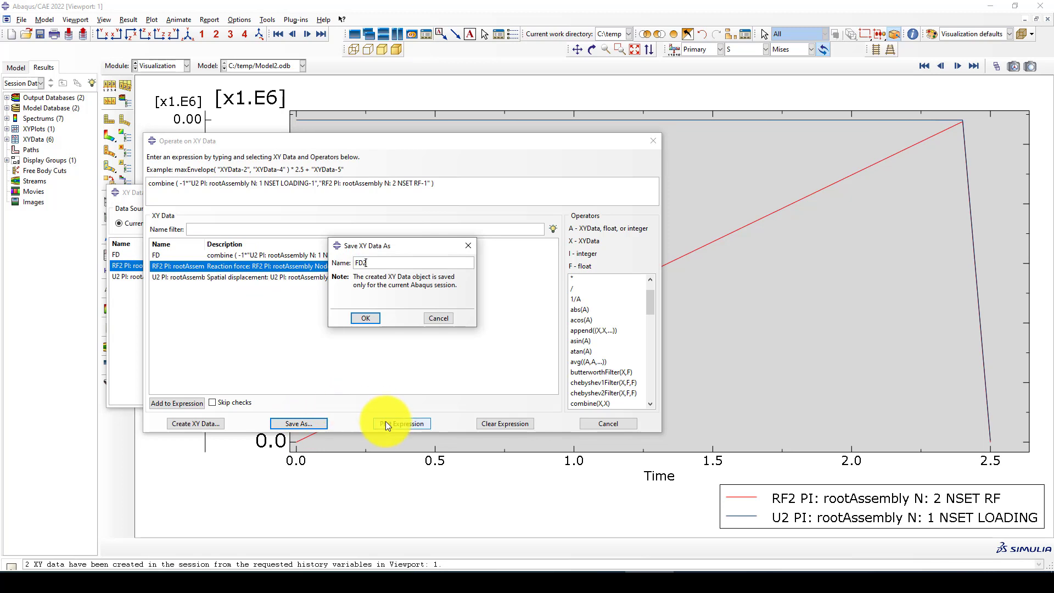
left_click(363, 318)
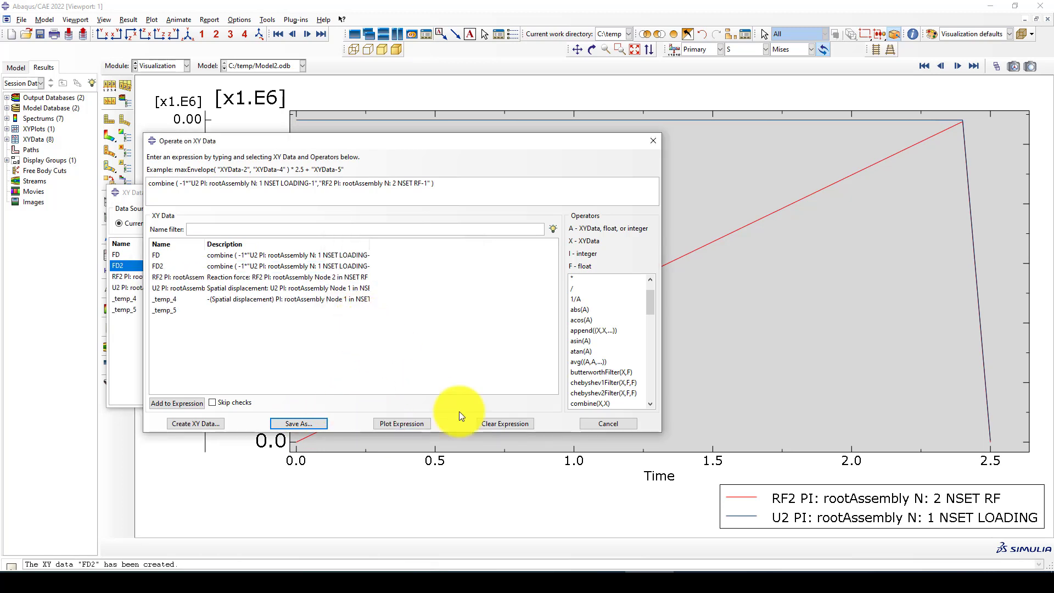
left_click(615, 426)
- Plot the FD and FD2 curves together and compare them on the force-displacement chart
left_click(281, 255)
left_click(281, 262, "shift")
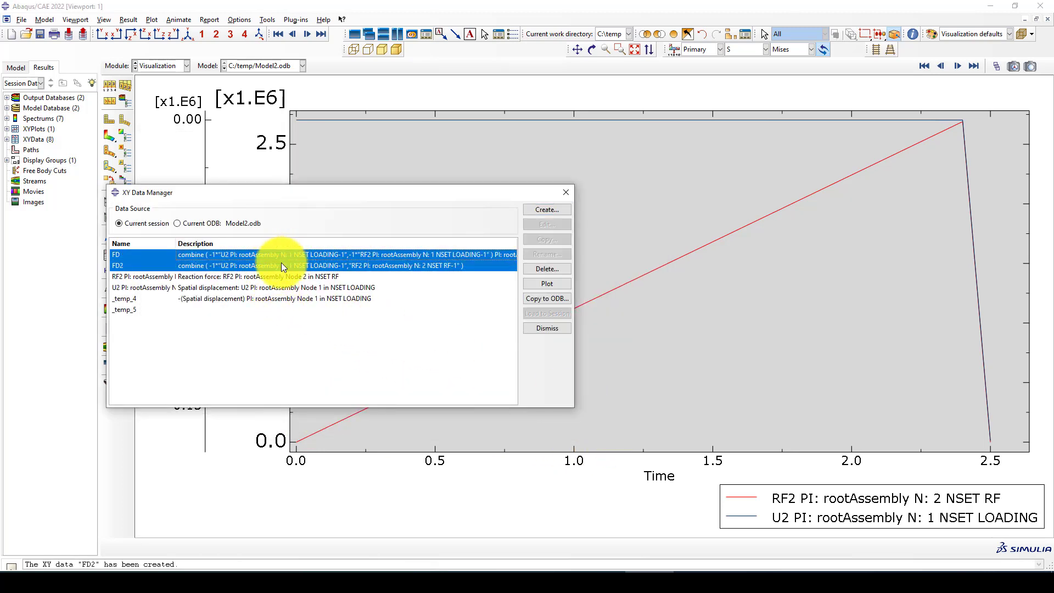
left_click(555, 283)
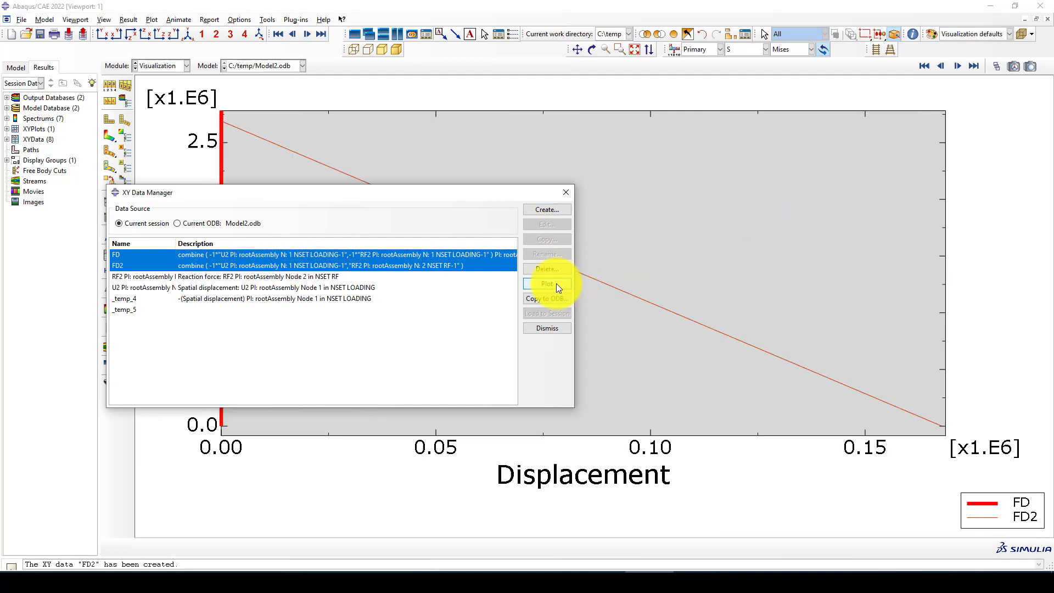
left_click(567, 193)
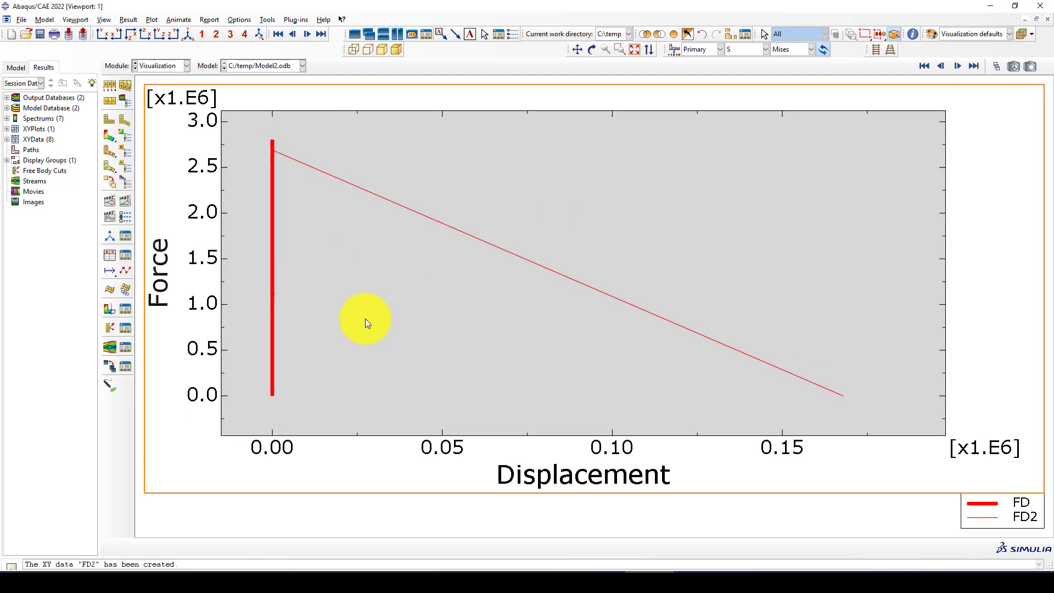
scroll(265, 348, "up", 2)
scroll(262, 344, "down", 1)
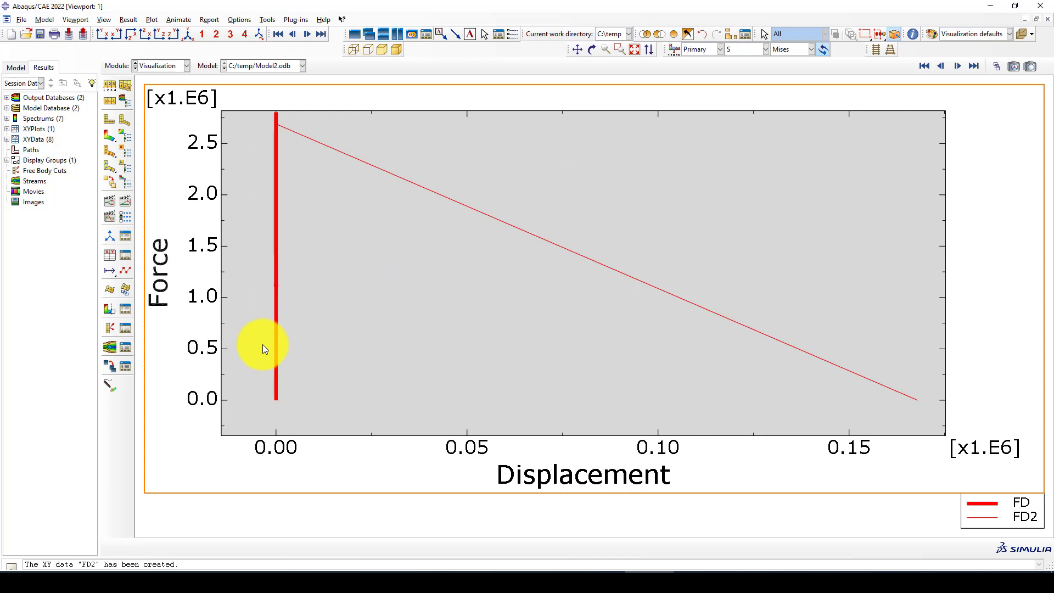
- Plot the FD2 force-displacement curve on its own
left_click(121, 253)
left_click(274, 266)
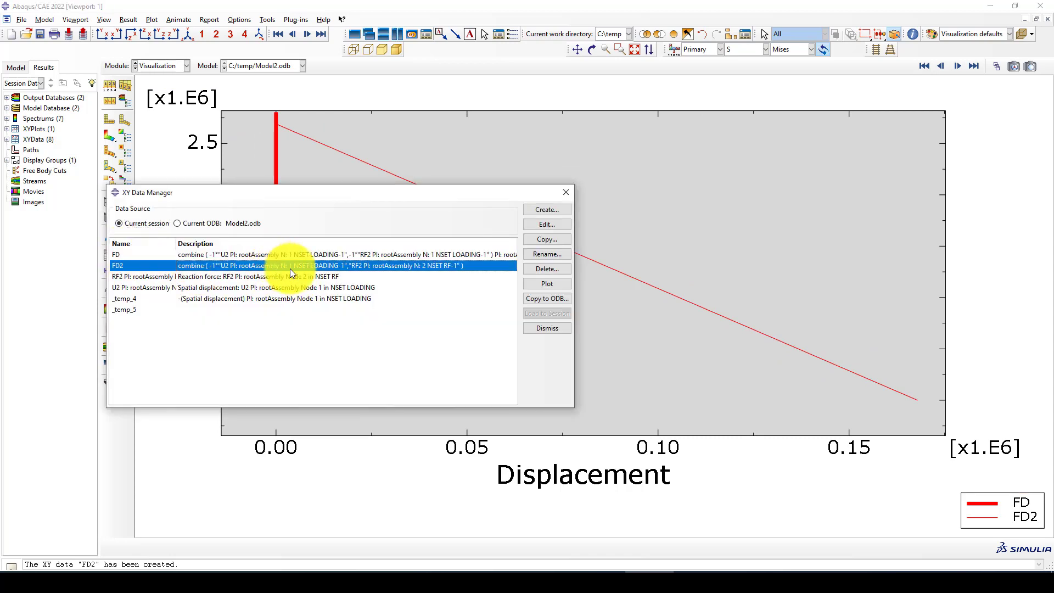
left_click(547, 284)
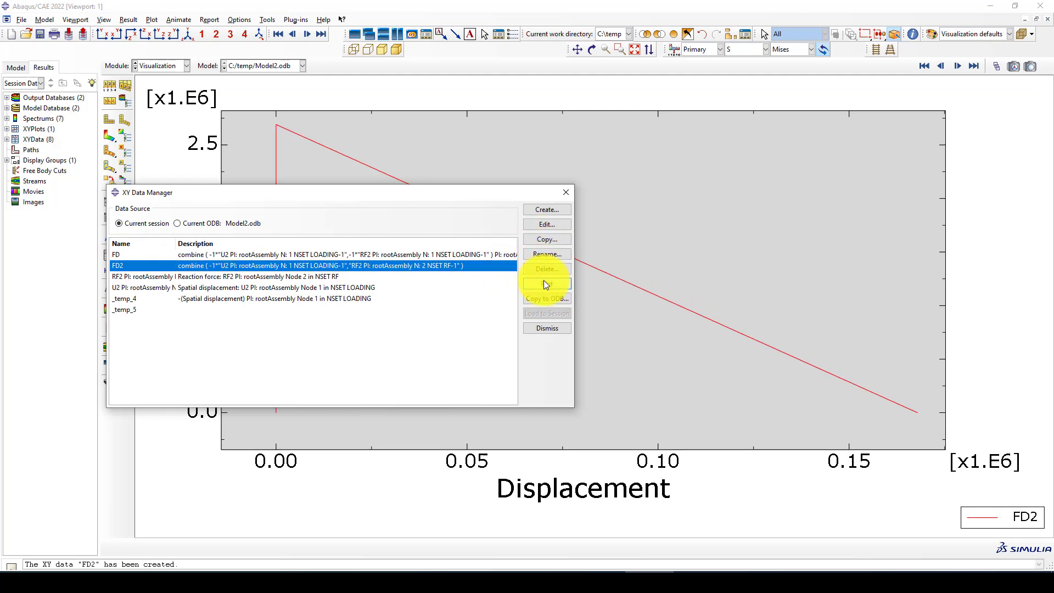
- Review the displacement and force values in the FD2 data table down to its last row, leaving them unedited
left_click(565, 192)
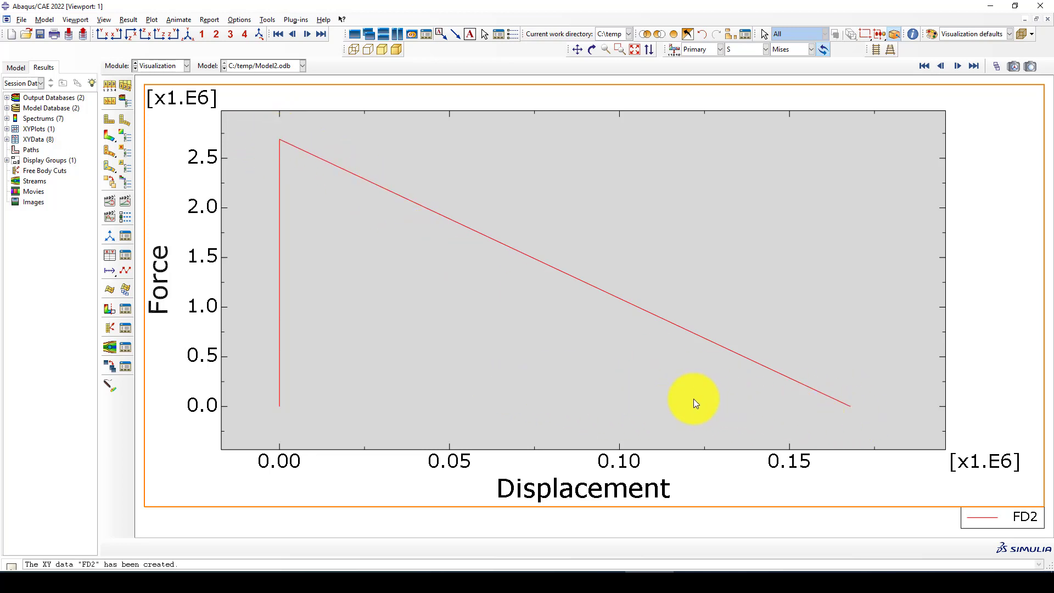
double_click(545, 483)
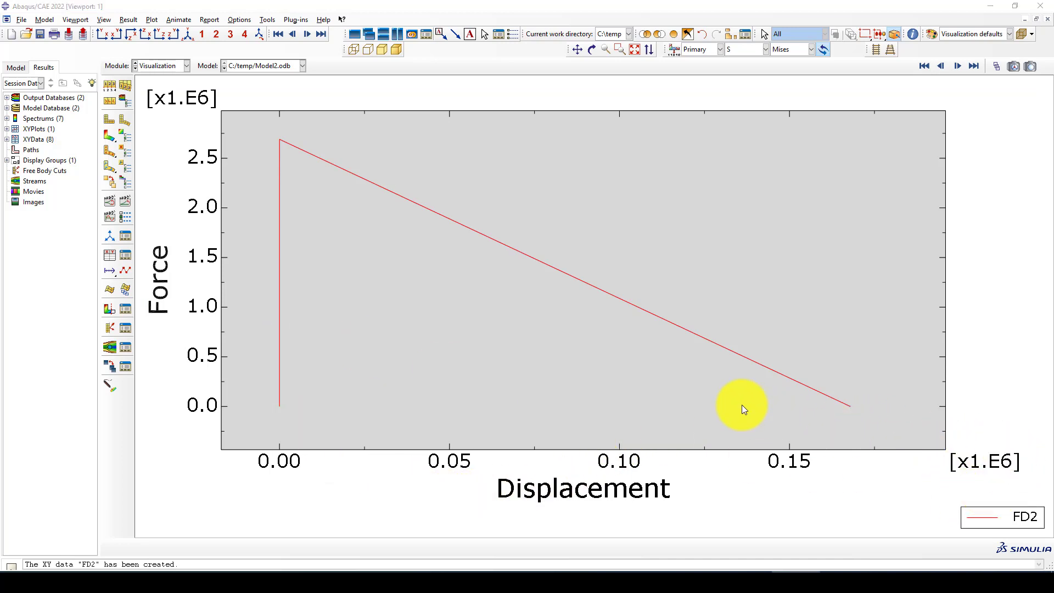
left_click(125, 256)
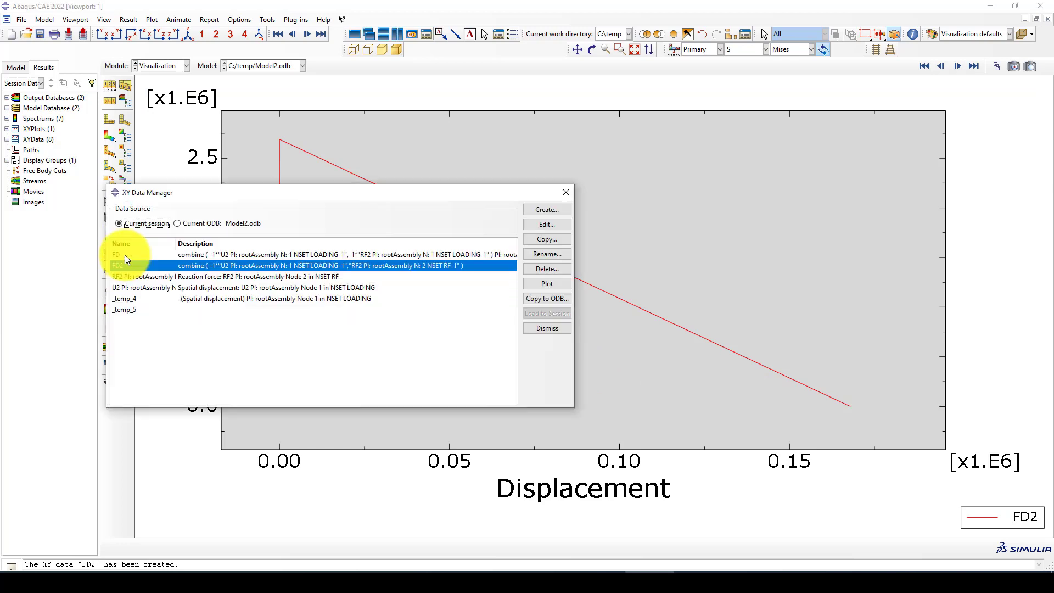
left_click(540, 224)
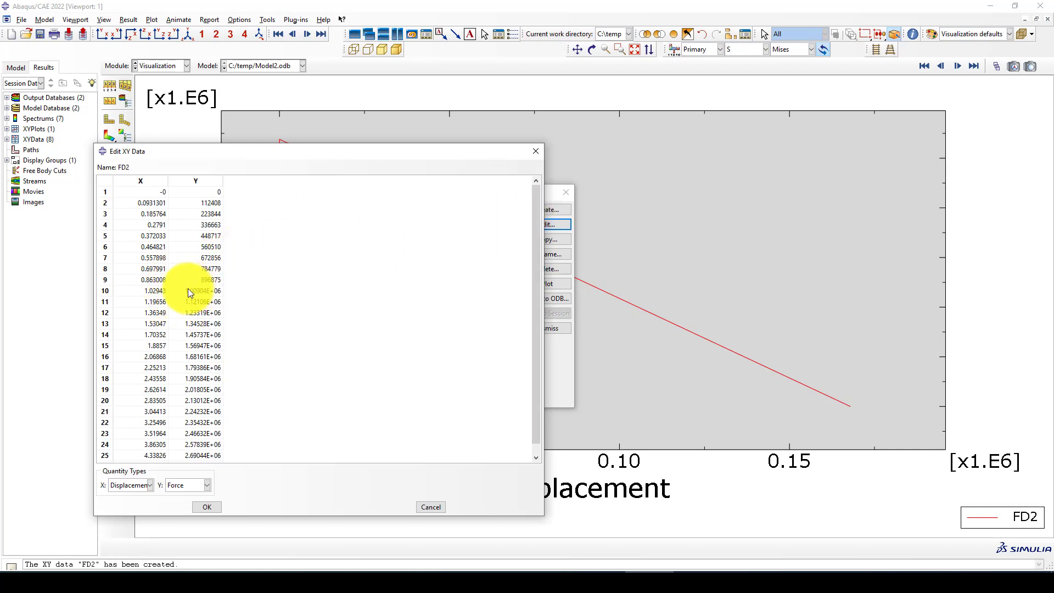
double_click(147, 292)
scroll(156, 329, "down", 1)
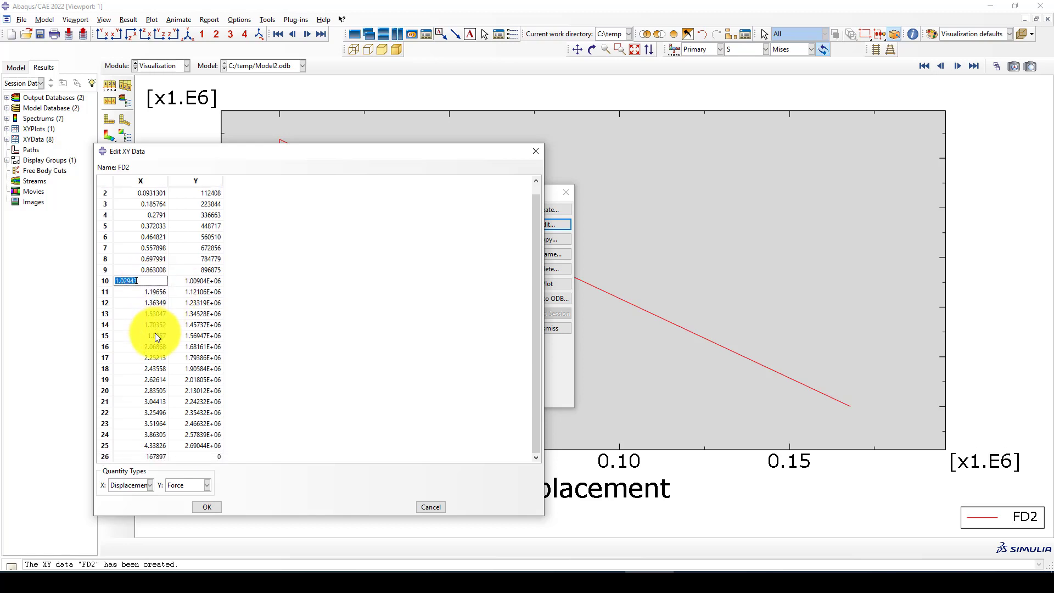
double_click(159, 313)
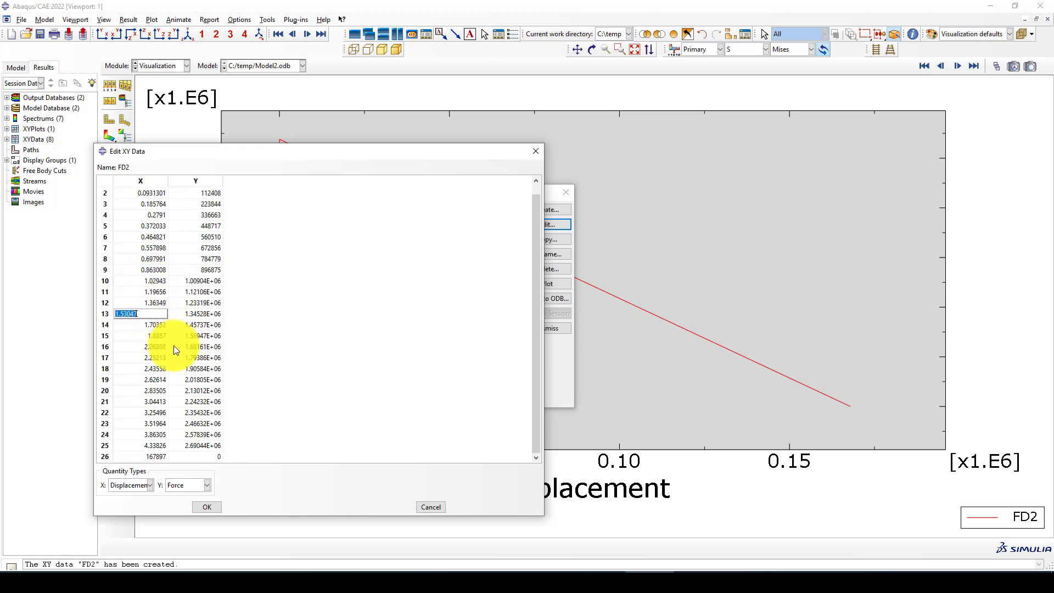
double_click(217, 456)
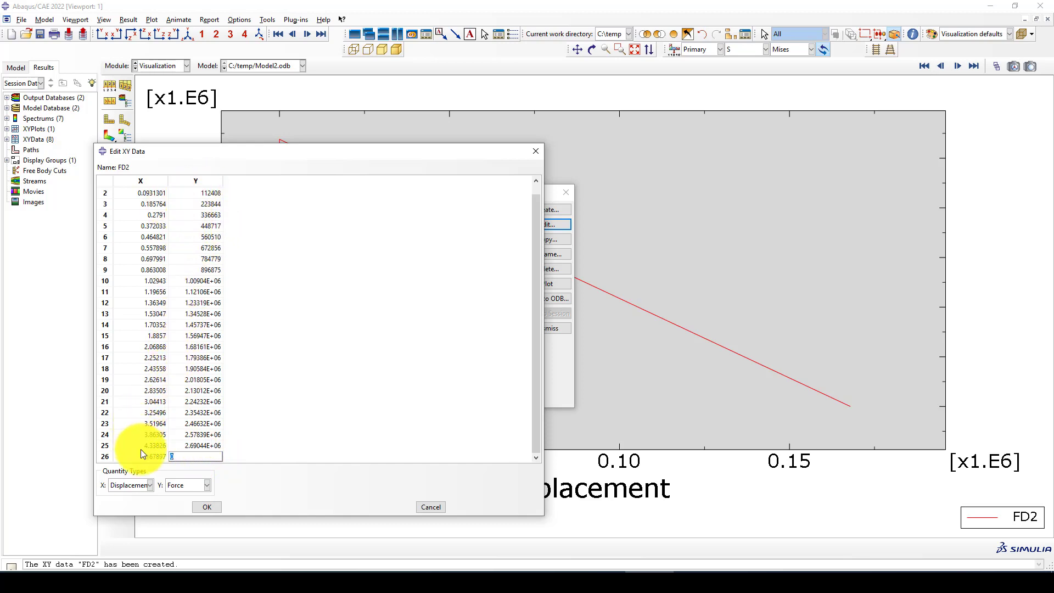
left_click(535, 151)
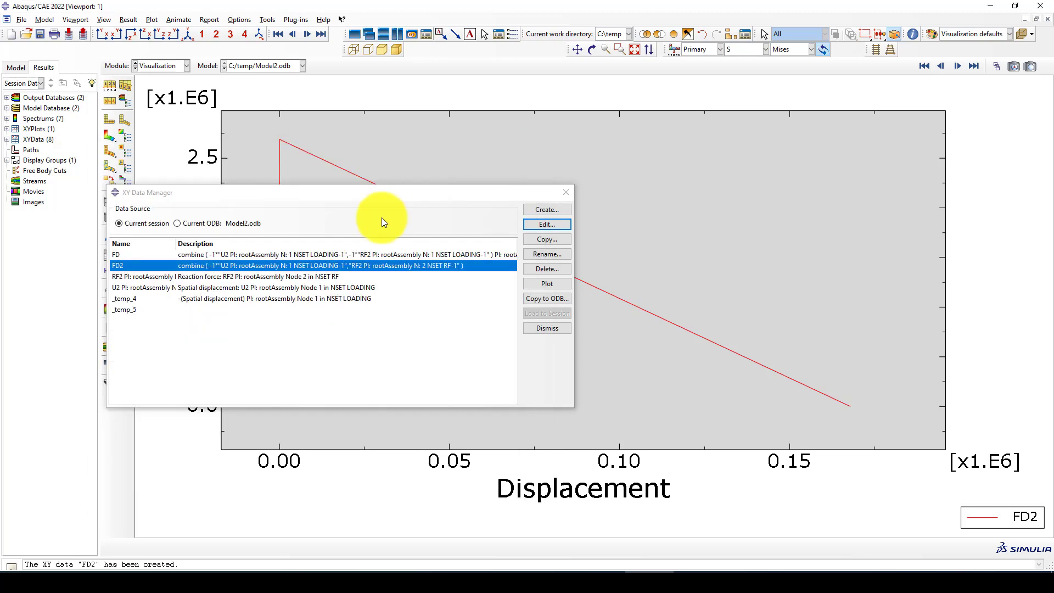
- Copy the X and Y values of rows 1 to 25 from the FD2 data table
left_click(547, 226)
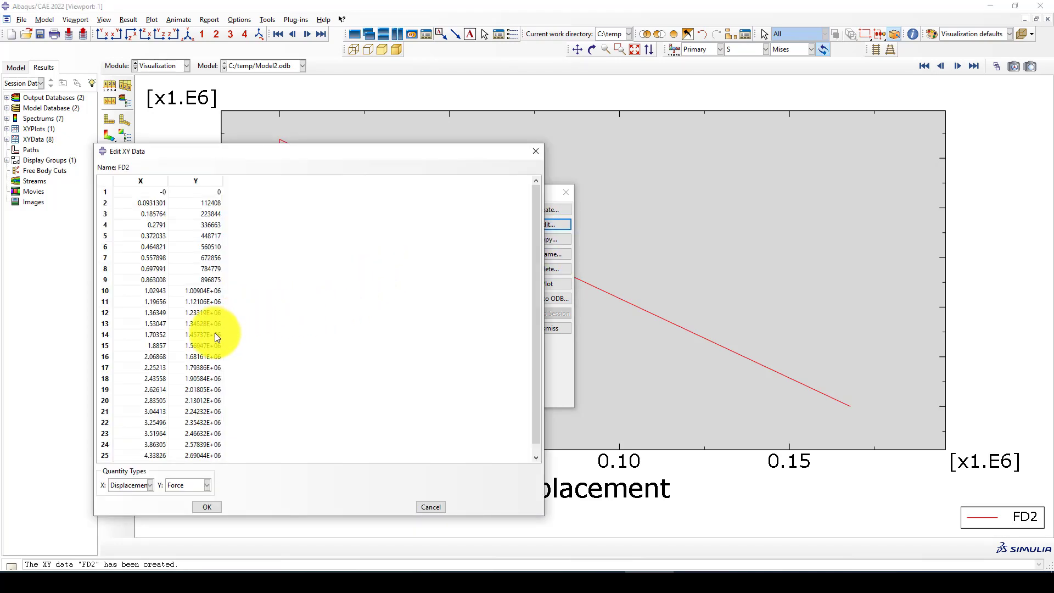
scroll(150, 347, "down", 1)
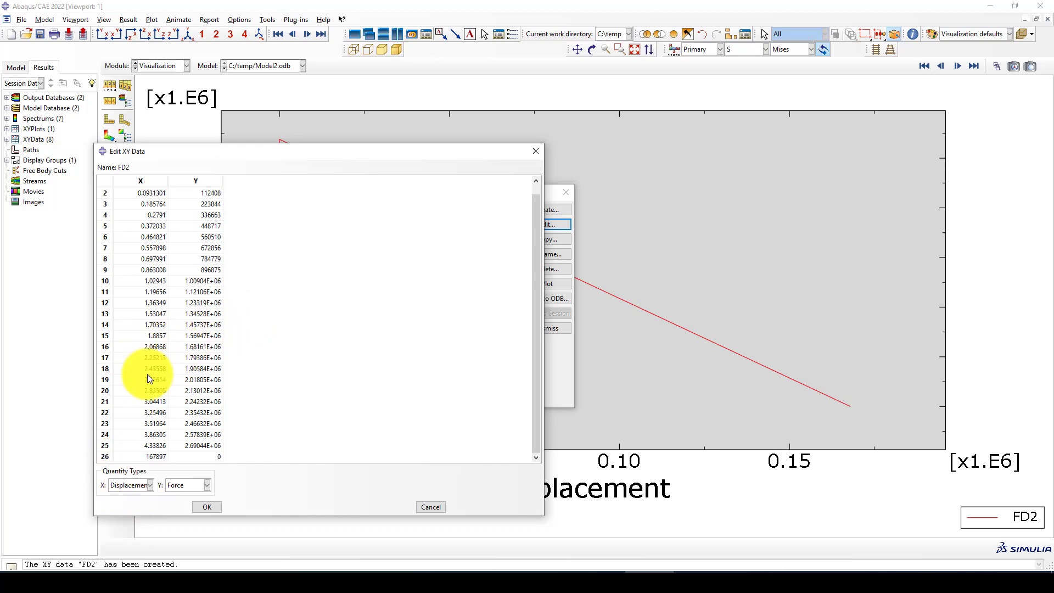
scroll(151, 445, "up", 1)
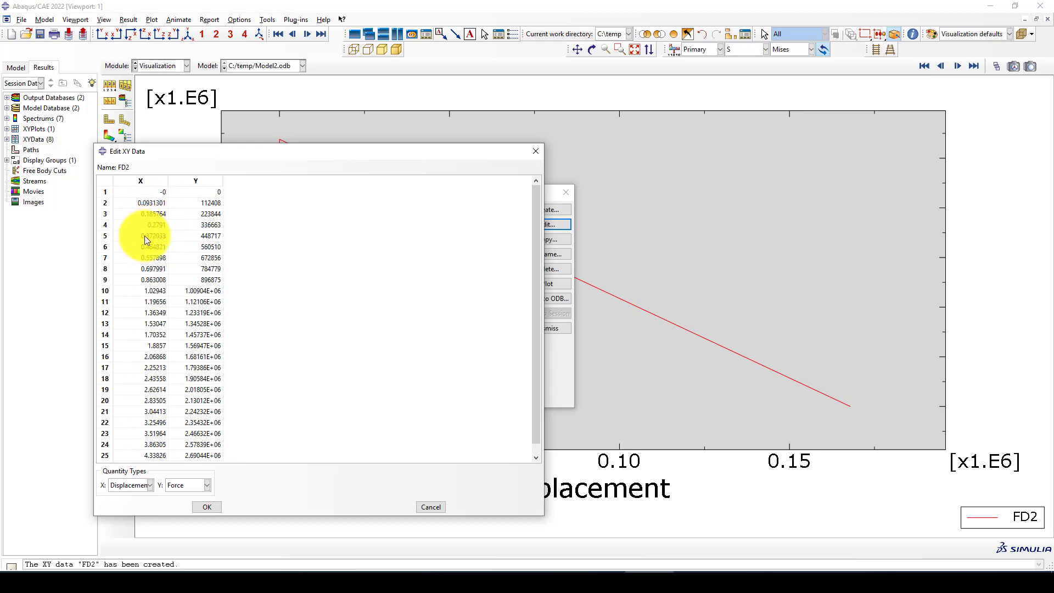
scroll(191, 392, "down", 1)
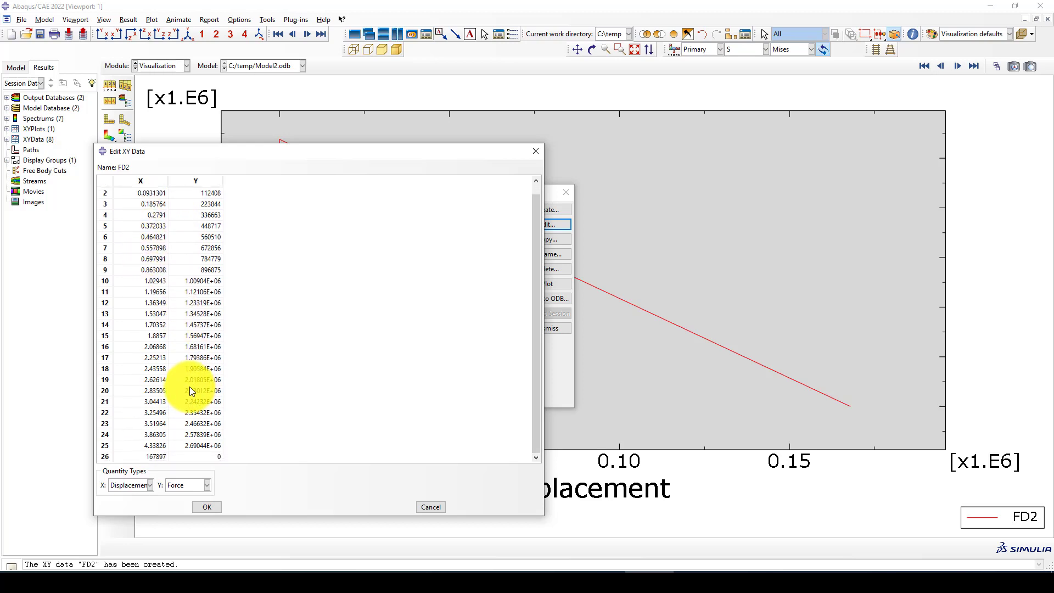
double_click(192, 455)
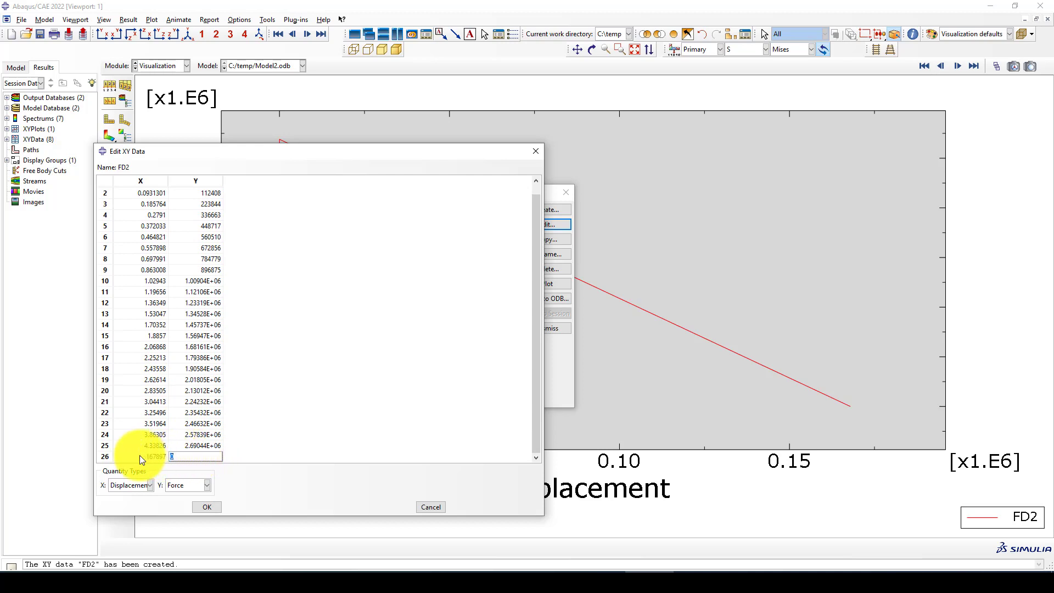
left_click_drag(143, 456, 219, 185)
right_click(160, 200)
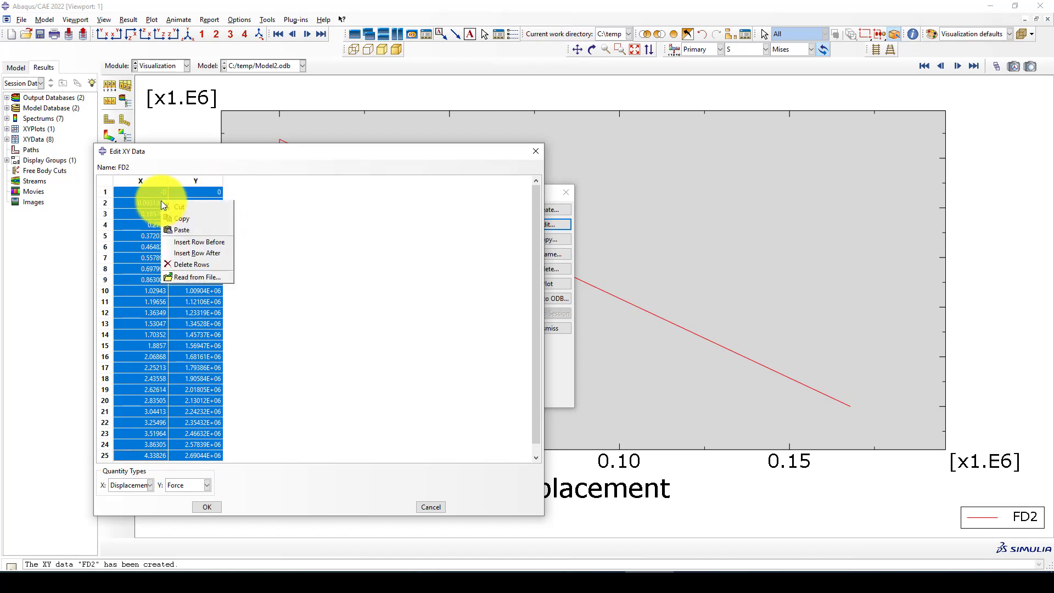
left_click(175, 219)
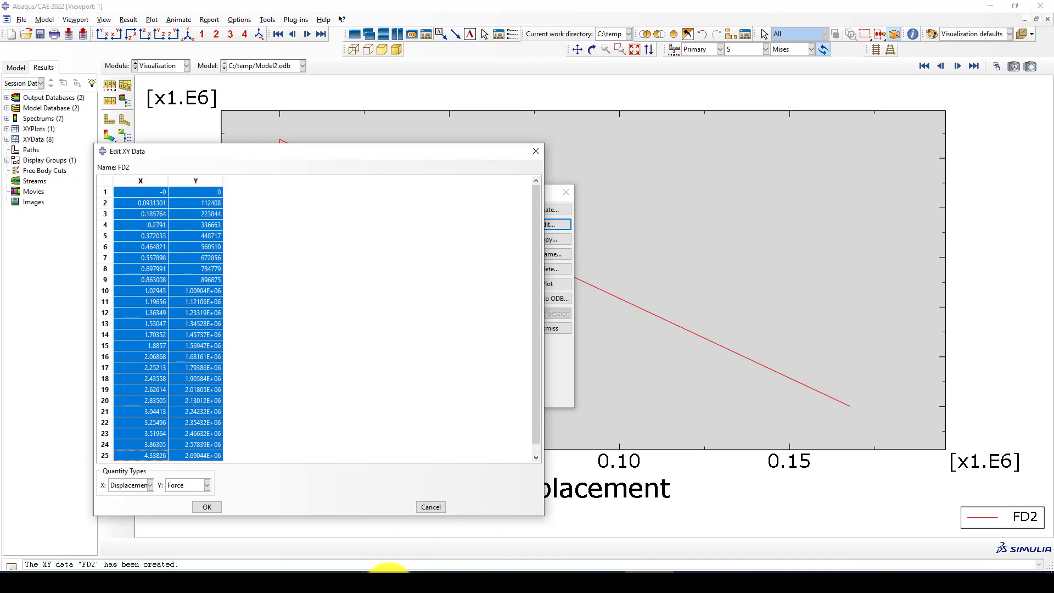
- Switch to the Excel workbook and paste the copied FD2 values starting at cell D1
left_click(377, 580)
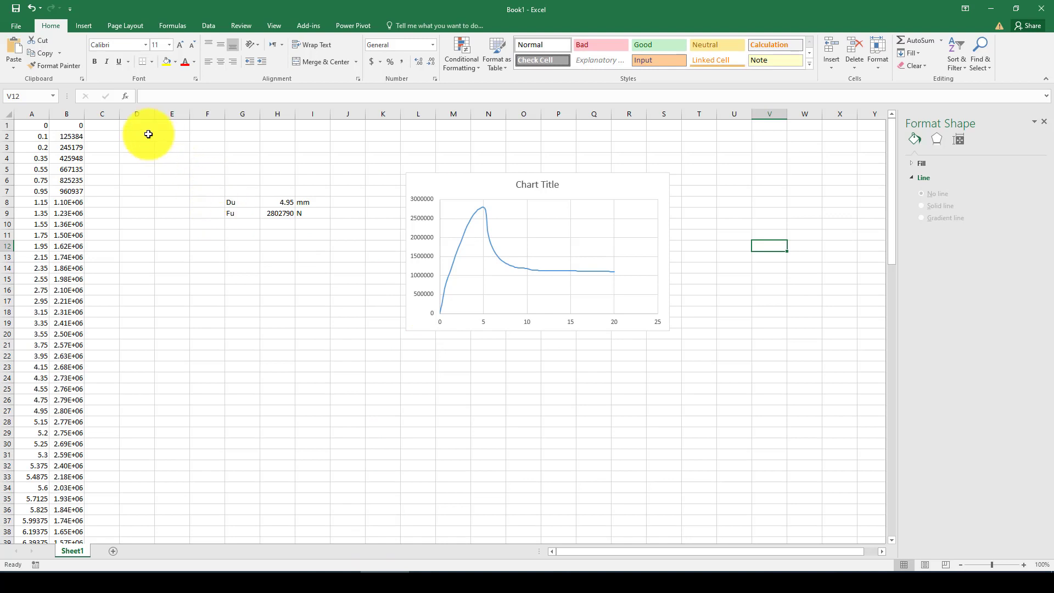
left_click(144, 129)
key("ctrl+v")
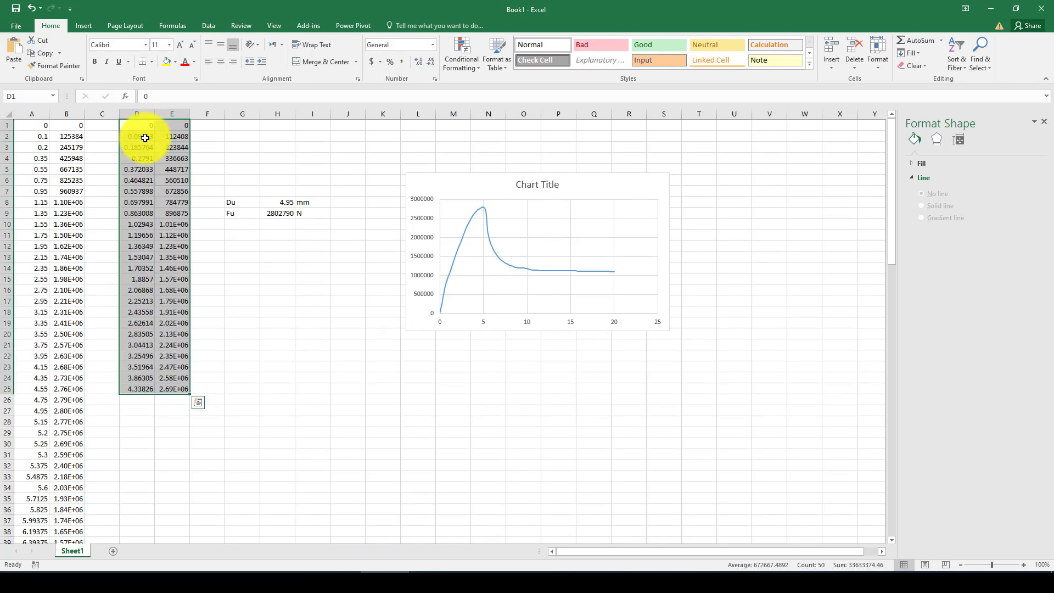
- Name the existing series of the force-displacement chart FD1
left_click_drag(447, 192, 473, 165)
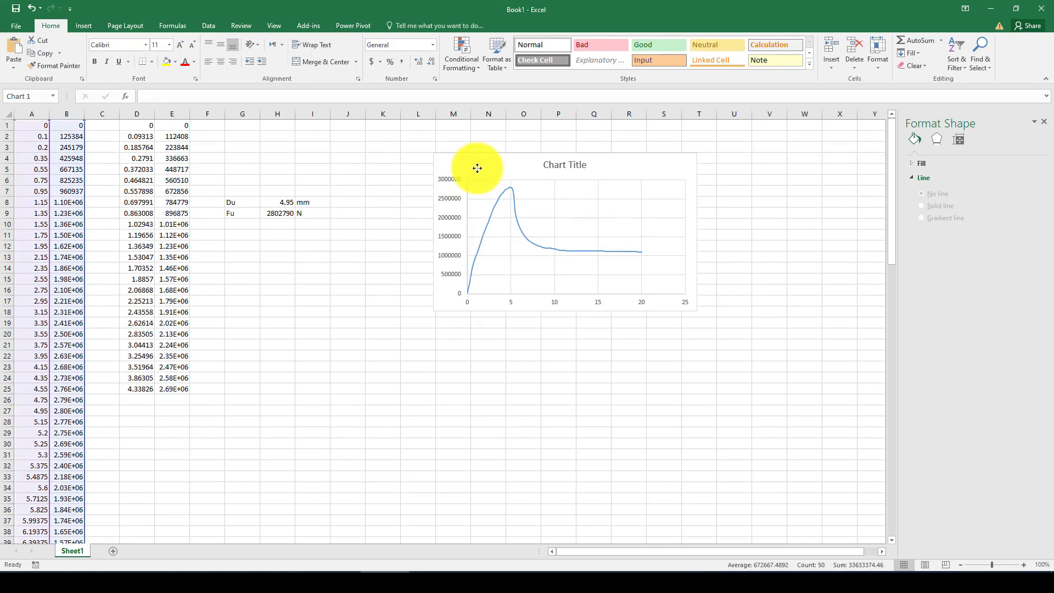
right_click(473, 165)
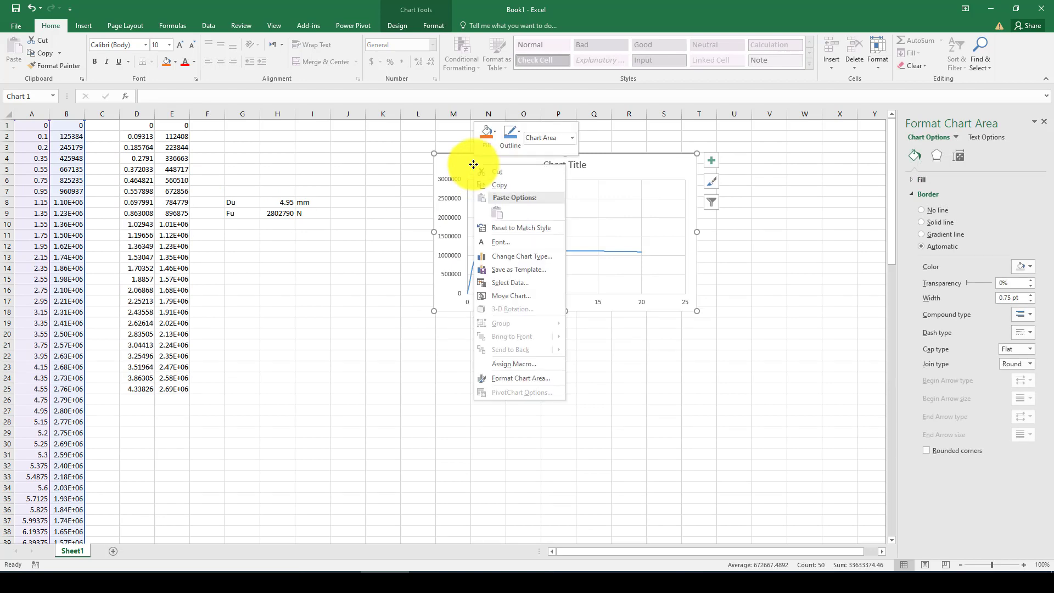
left_click(498, 263)
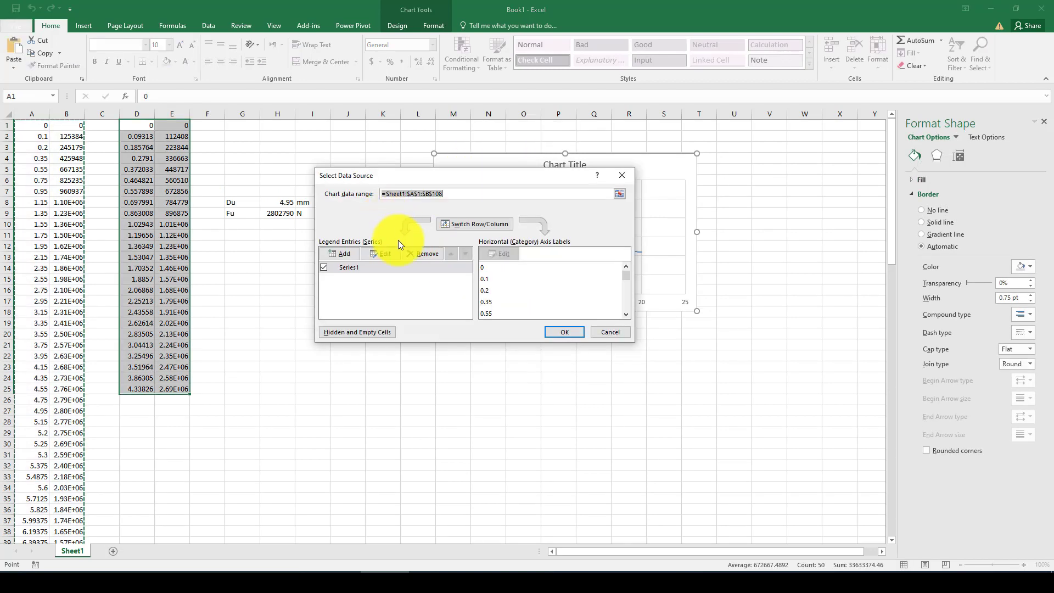
left_click(354, 269)
left_click(383, 253)
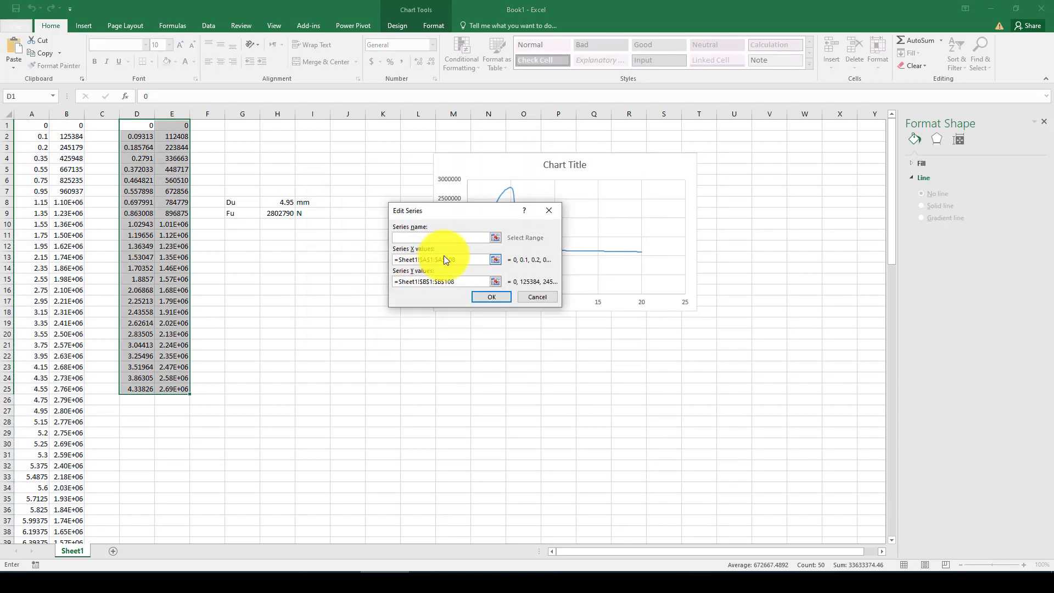
type("D")
key("BackSpace")
type("FD")
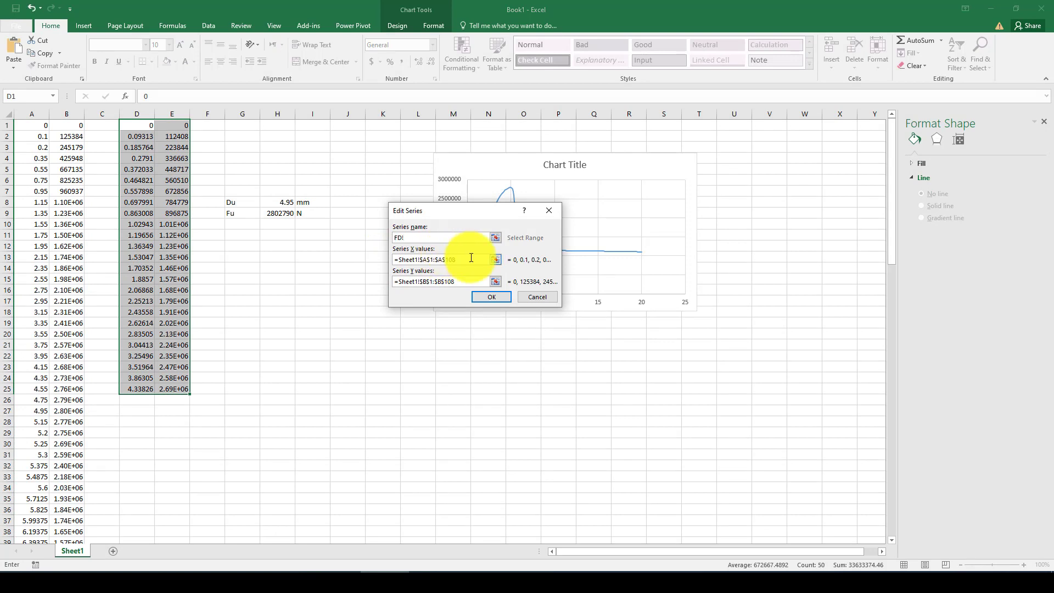
type("1")
left_click(495, 295)
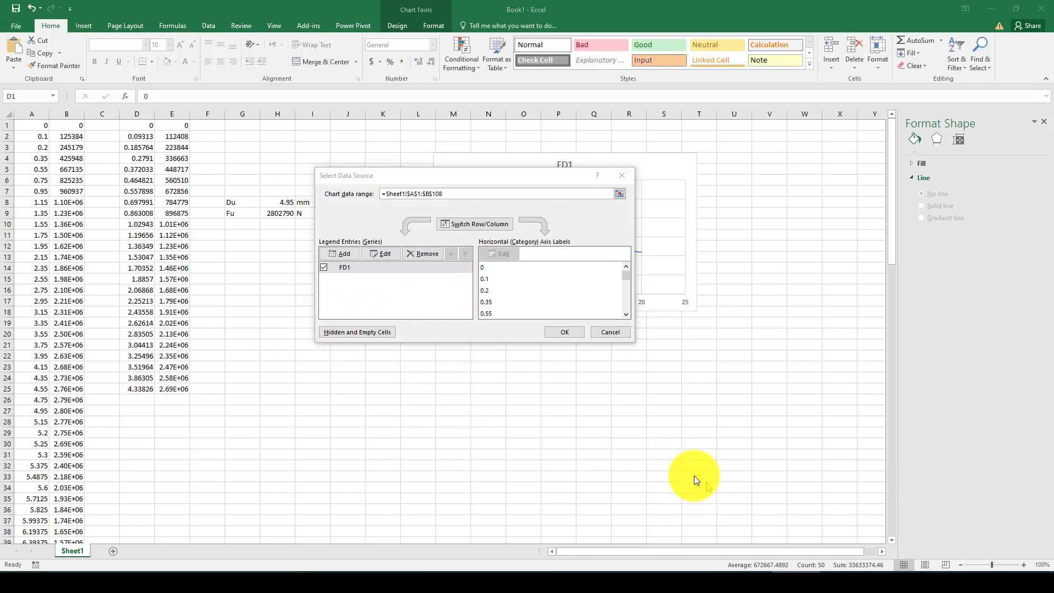
- Add a second chart series with X values from D1:D25 and Y values from E1:E25
left_click(348, 254)
left_click(443, 259)
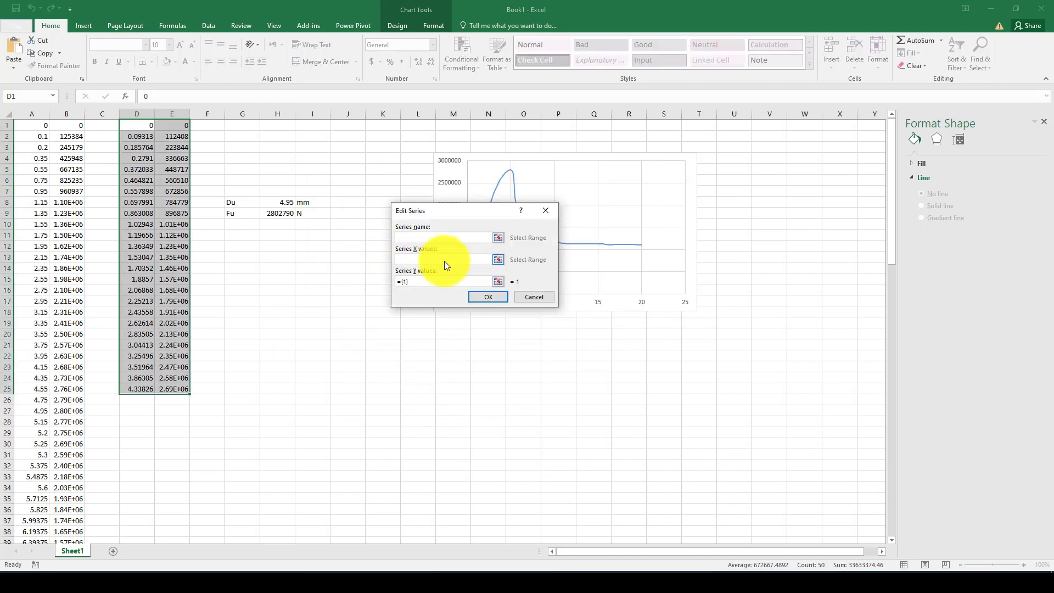
left_click_drag(140, 127, 141, 388)
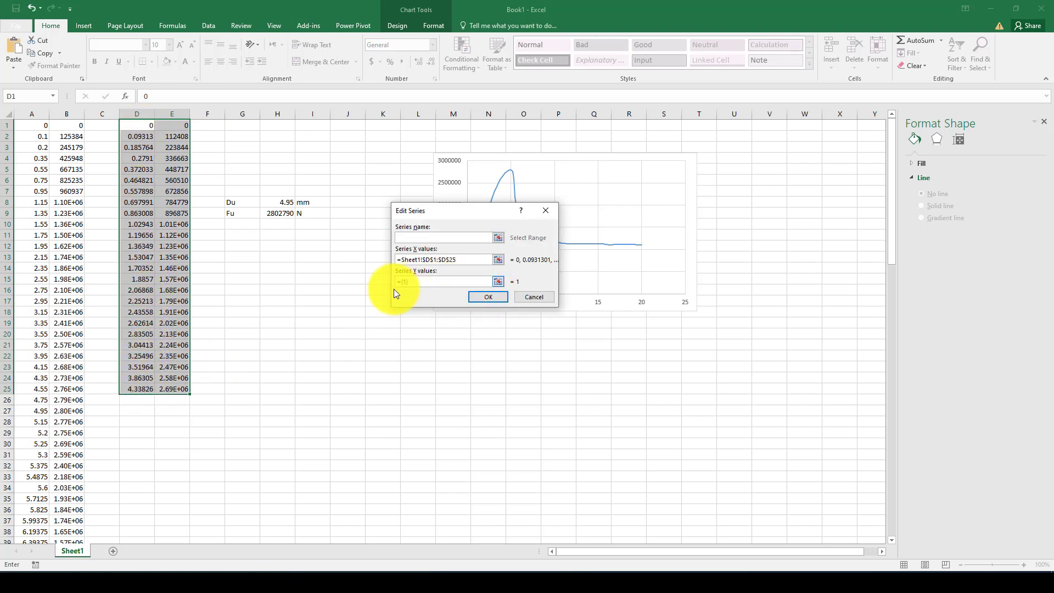
left_click(406, 282)
key("BackSpace")
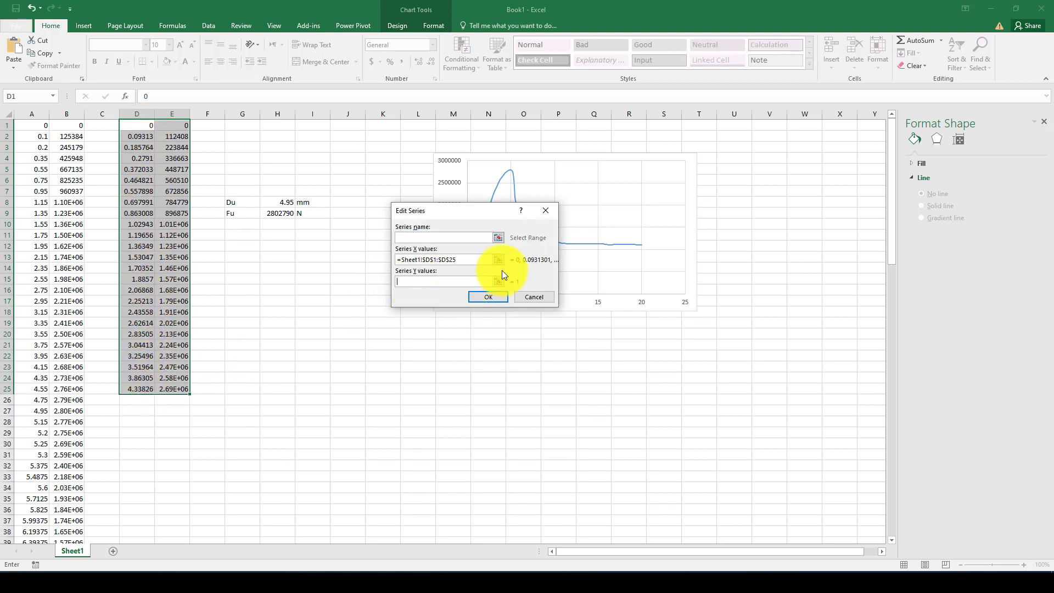
left_click_drag(176, 126, 172, 389)
left_click(496, 297)
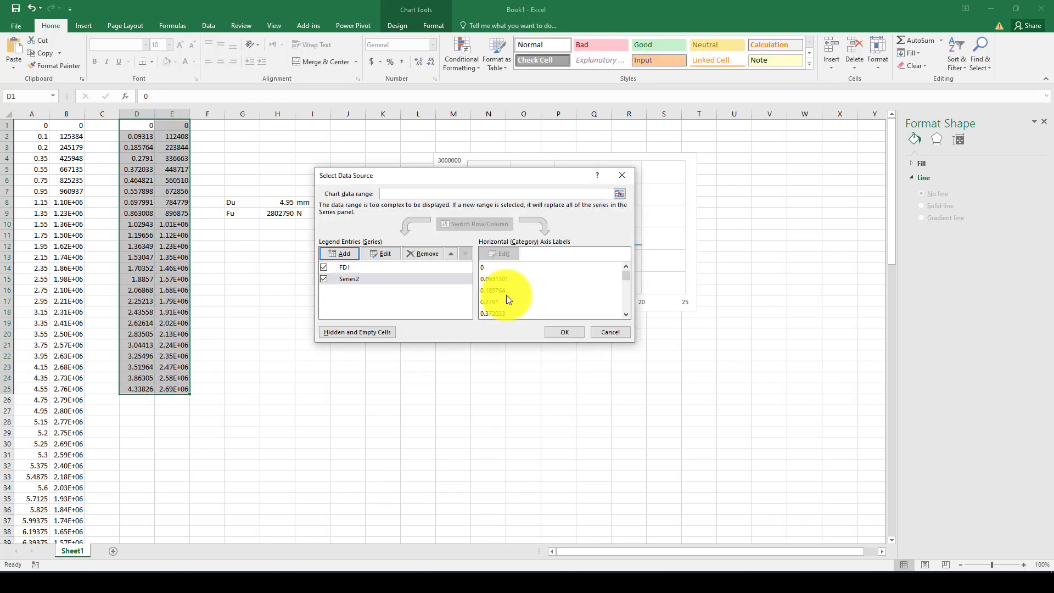
left_click(564, 331)
- Enlarge and reposition the chart beside the data to compare the two force-displacement curves around their peak
left_click(567, 170)
left_click_drag(635, 156, 605, 175)
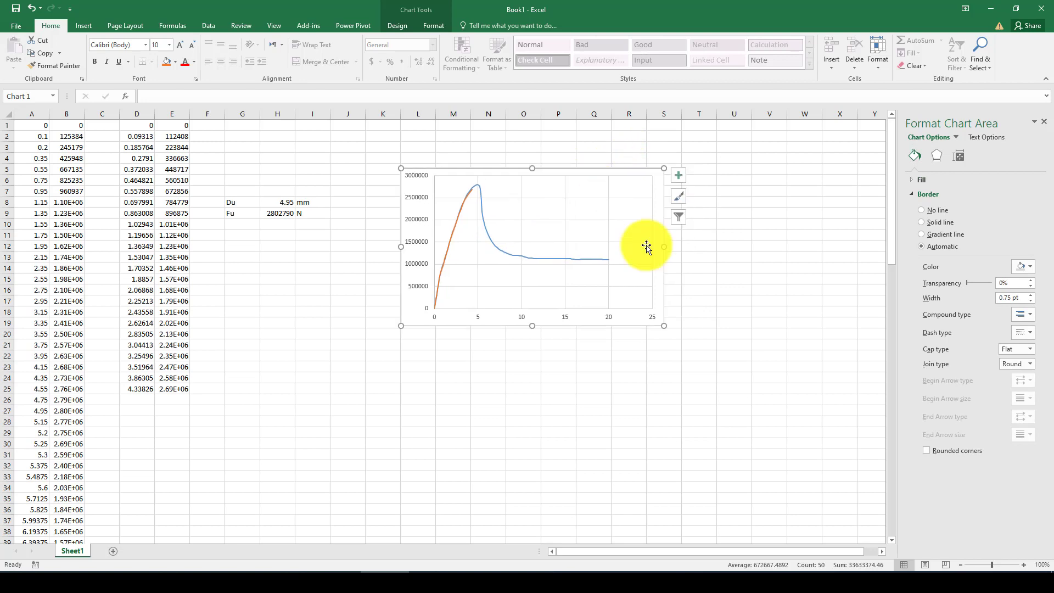
left_click_drag(664, 325, 782, 404)
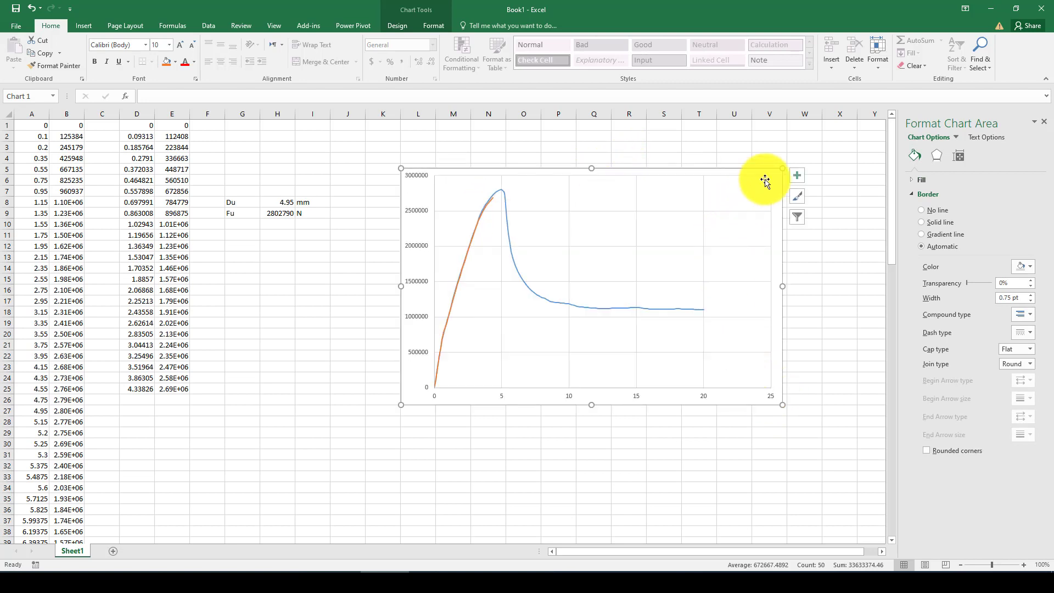
left_click_drag(764, 180, 736, 180)
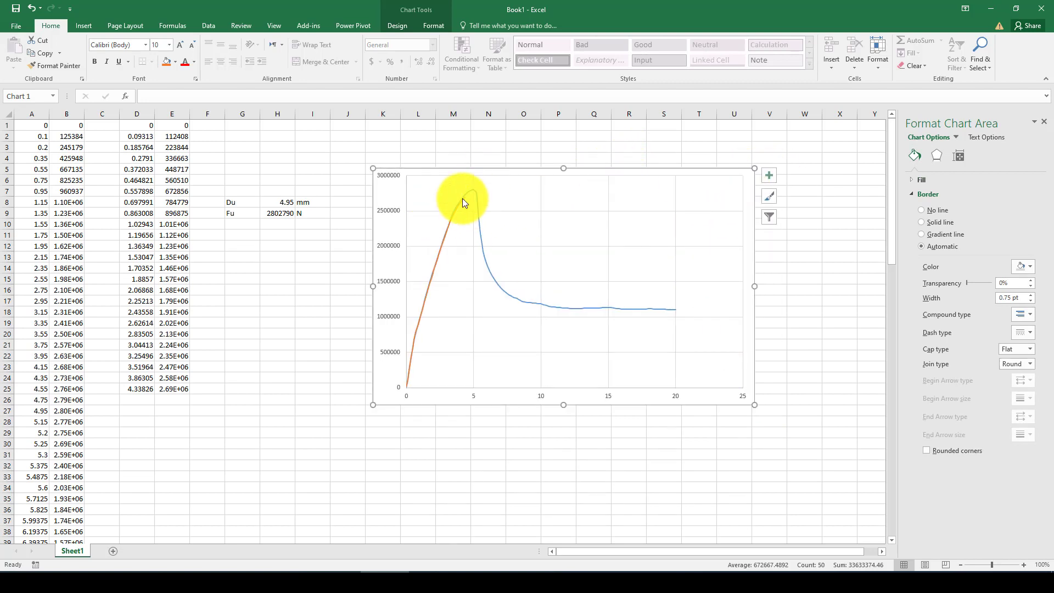
mouse_move(465, 190)
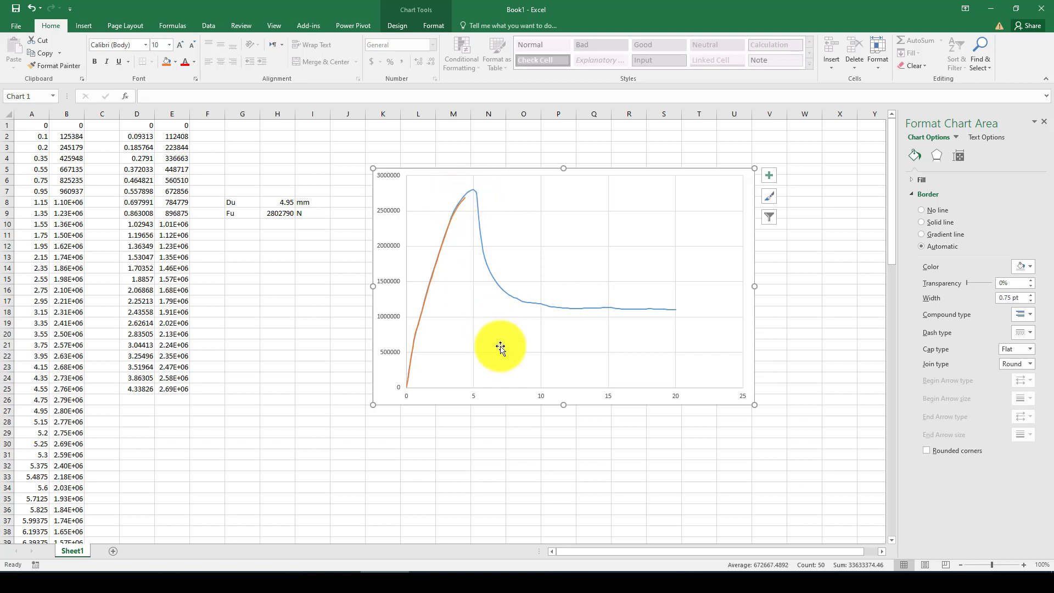
- Return to Abaqus, close the FD2 data table and XY data manager, and start an animation of the FD2 plot
left_click(625, 559)
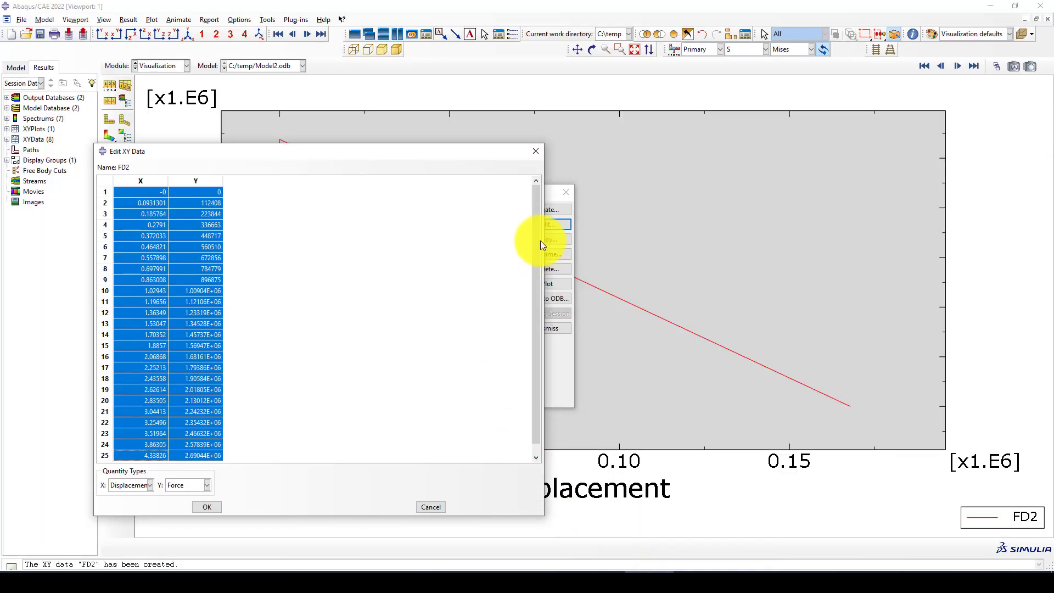
left_click(536, 151)
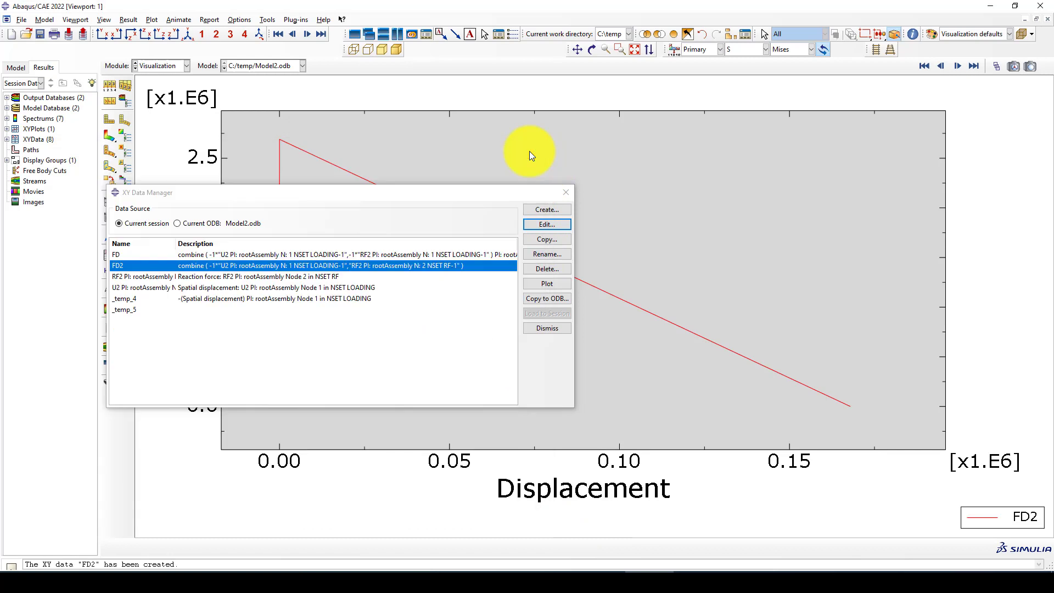
left_click(564, 194)
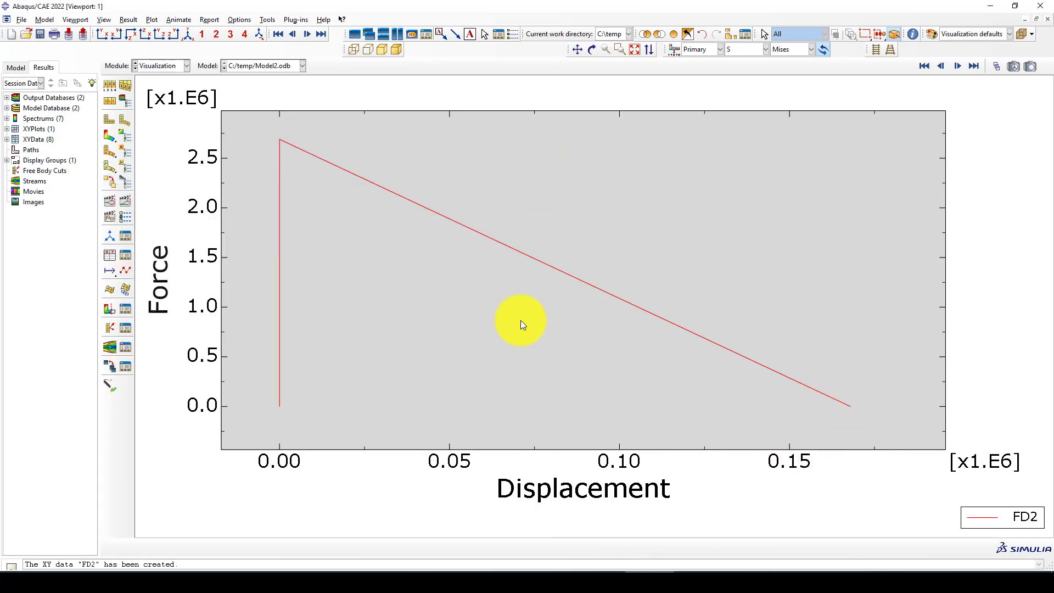
left_click(123, 206)
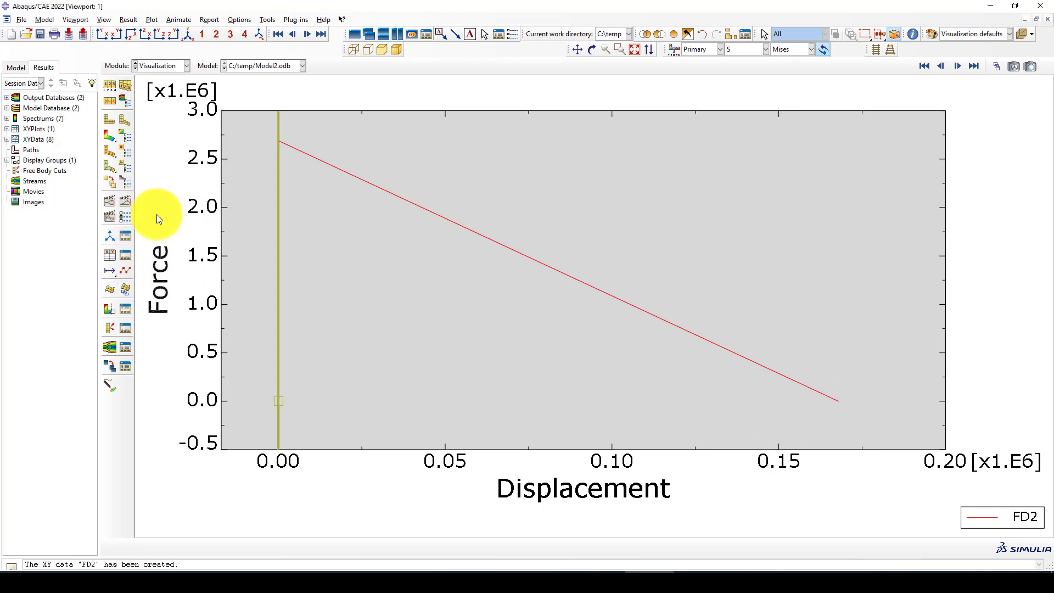
- Plot Mises stress contours on the deformed column with a uniform deformation scale factor of 1
left_click(109, 138)
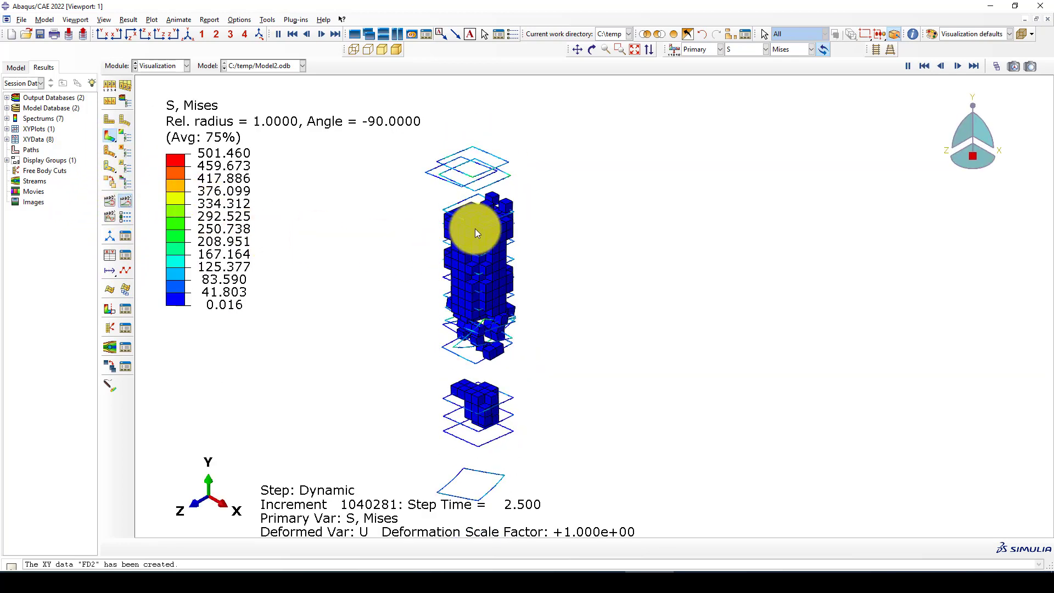
left_click(245, 22)
left_click(252, 32)
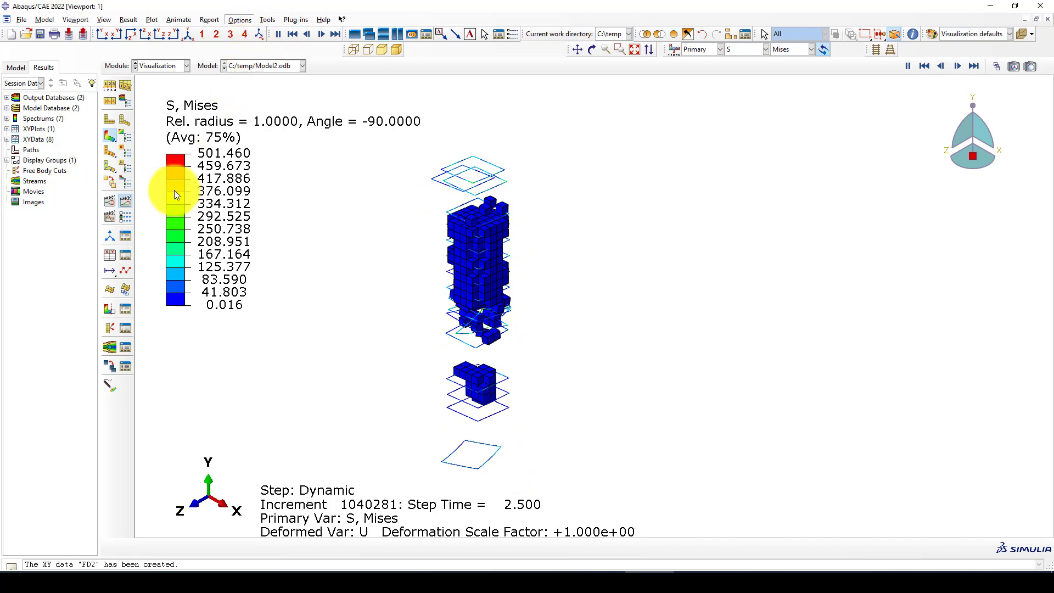
left_click(69, 248)
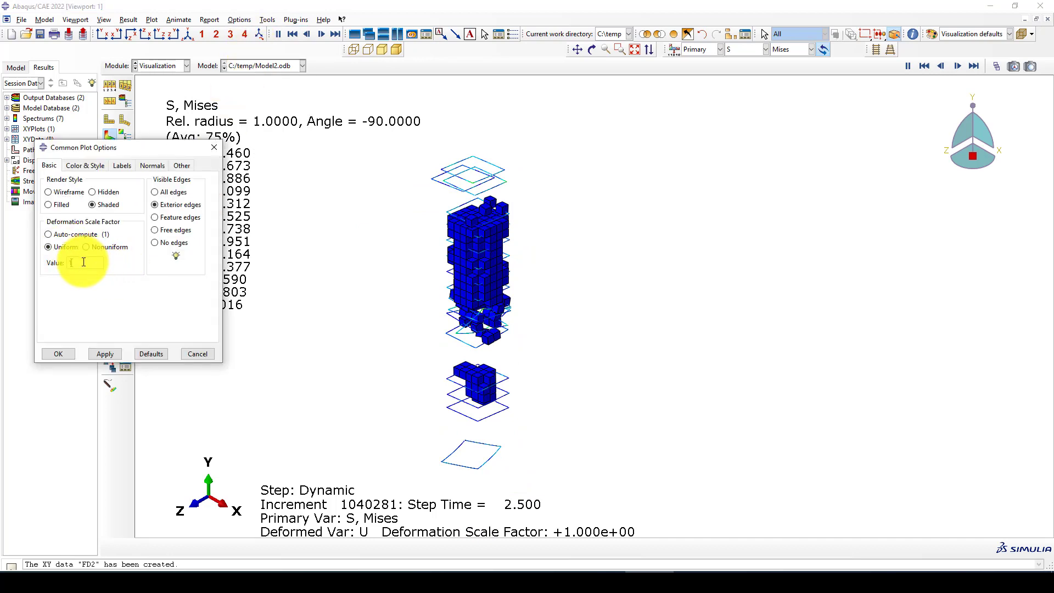
left_click(58, 352)
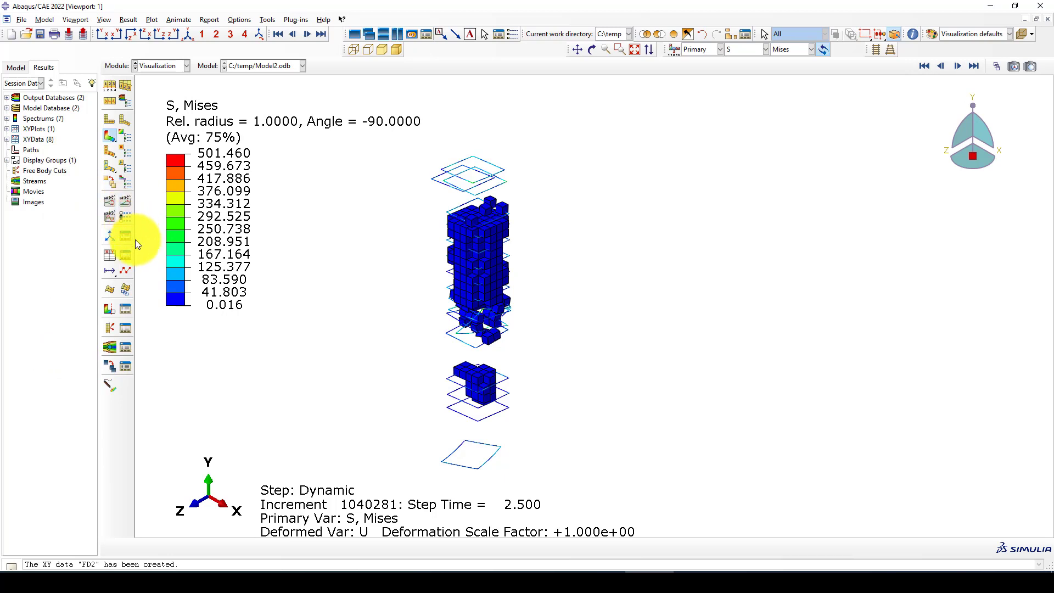
- Play the stress animation, stop it, and step through the frames to inspect the column at step time 2.375
left_click(128, 199)
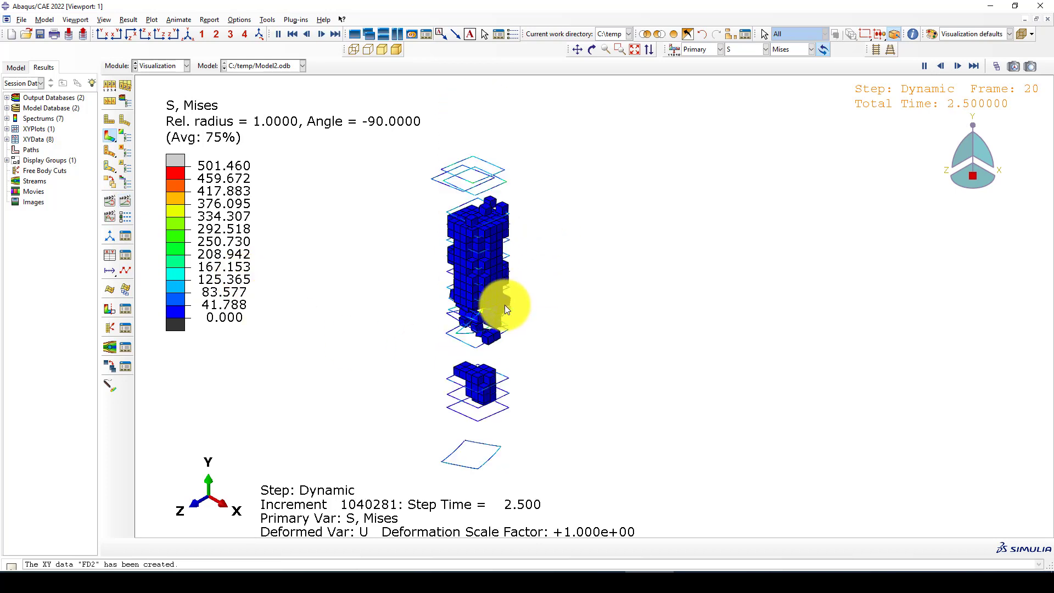
left_click(126, 202)
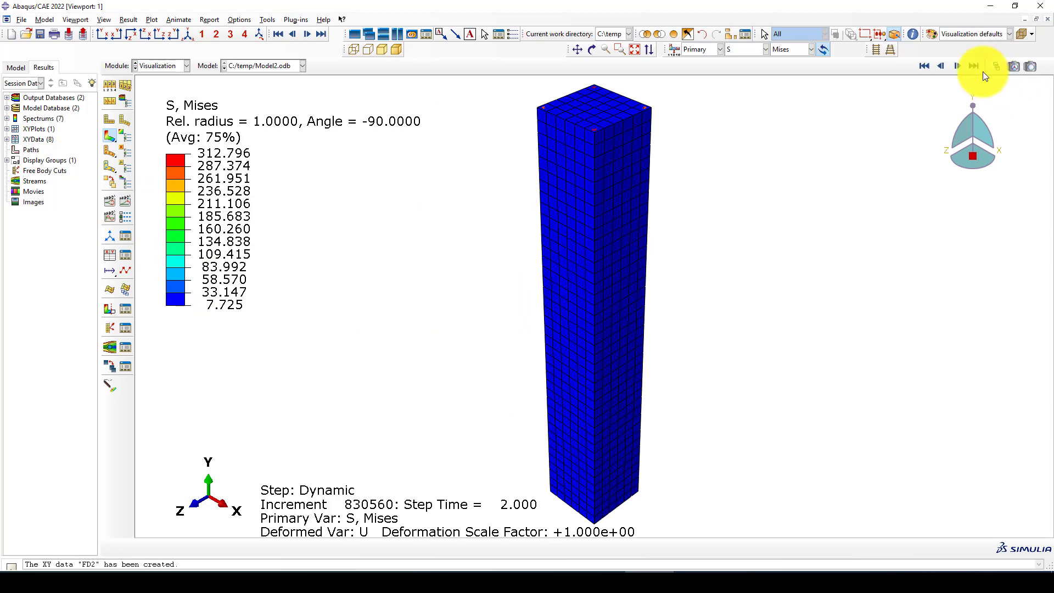
left_click(965, 67)
left_click(941, 66)
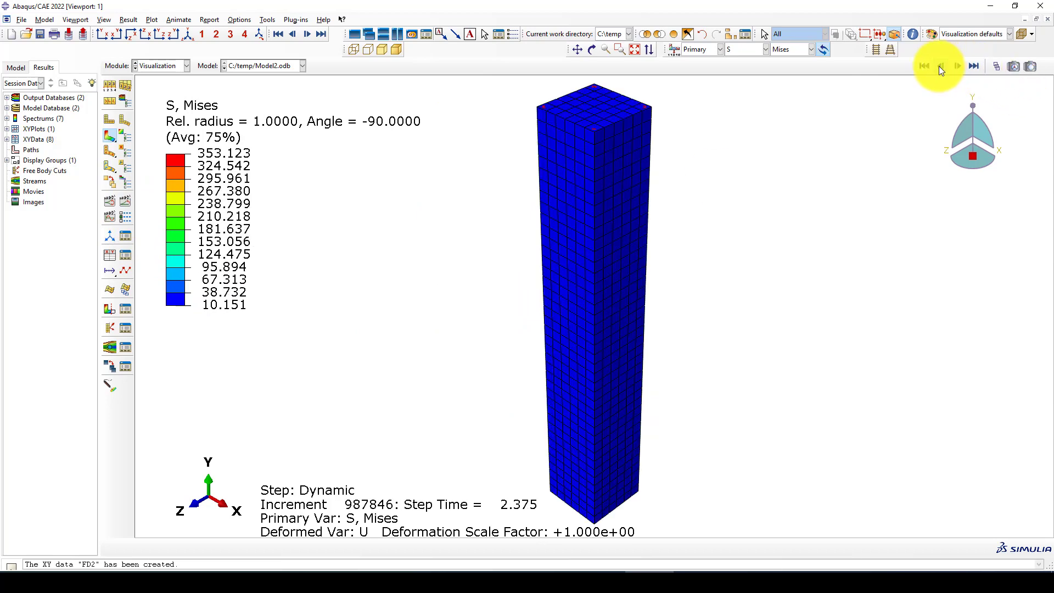
scroll(559, 181, "down", 2)
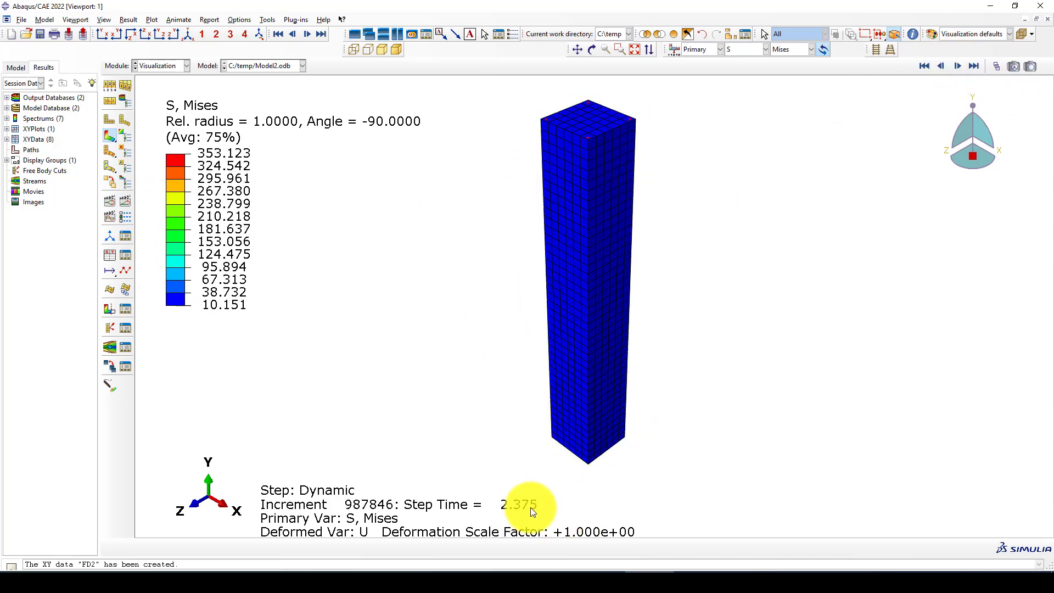
- Advance to the final frame and examine the remaining concrete elements and reinforcement of the column at step time 2.500
left_click(960, 67)
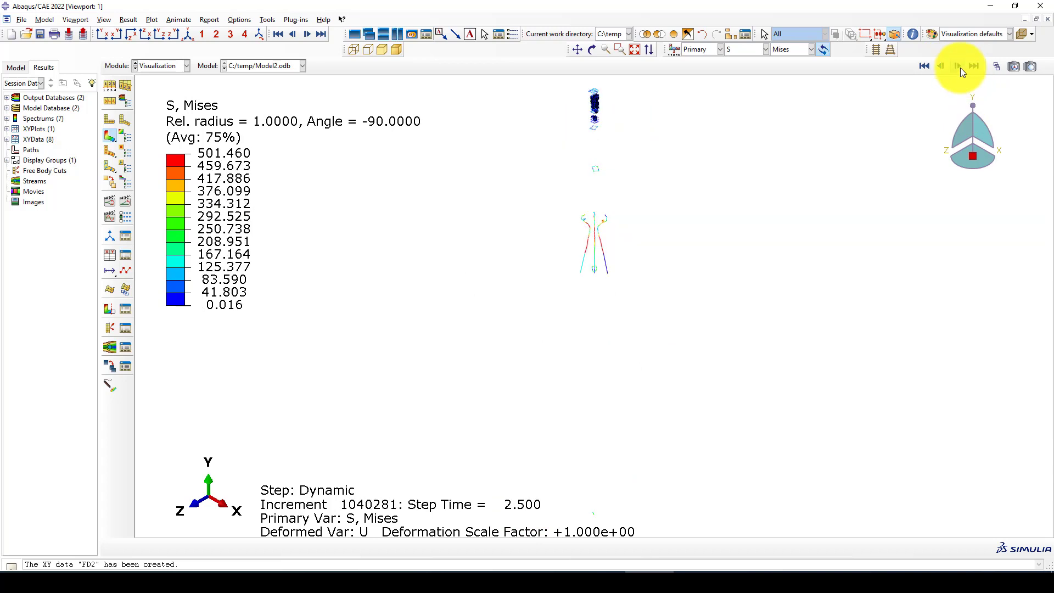
scroll(597, 101, "up", 3)
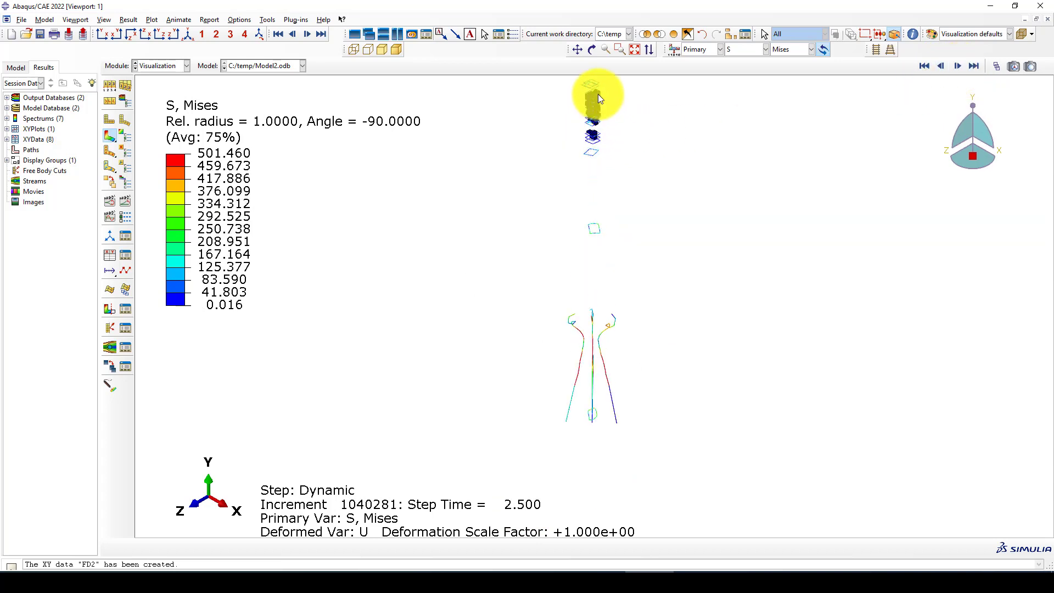
scroll(503, 255, "down", 2)
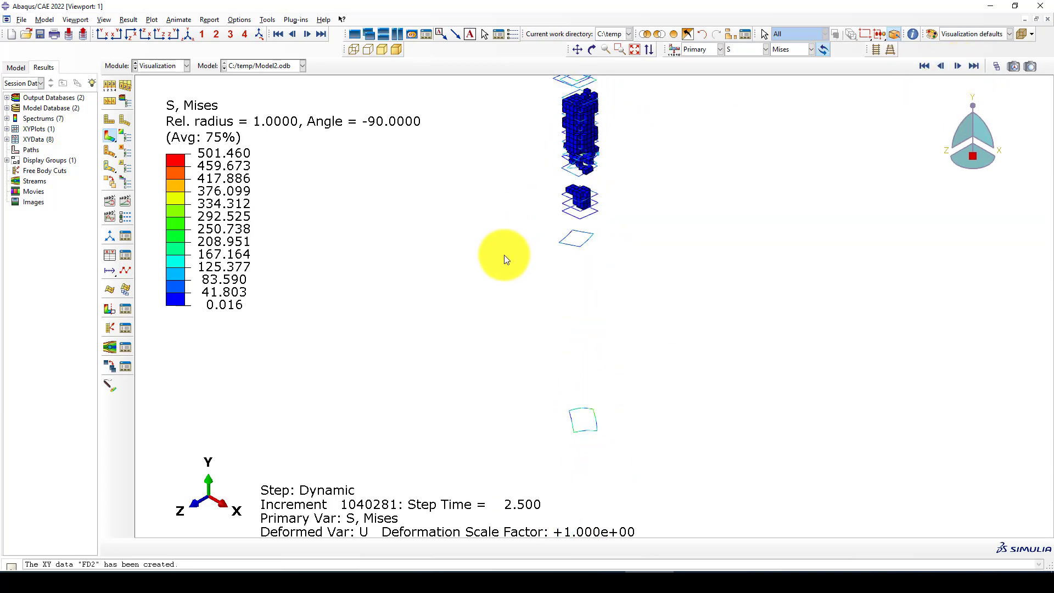
scroll(578, 188, "up", 1)
scroll(581, 165, "up", 3)
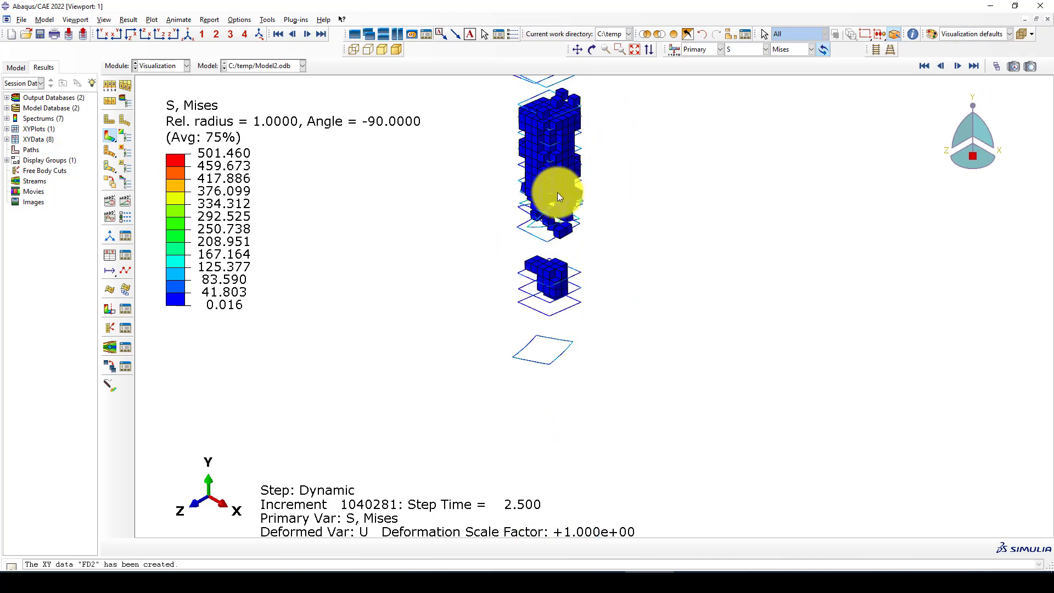
scroll(554, 188, "down", 4)
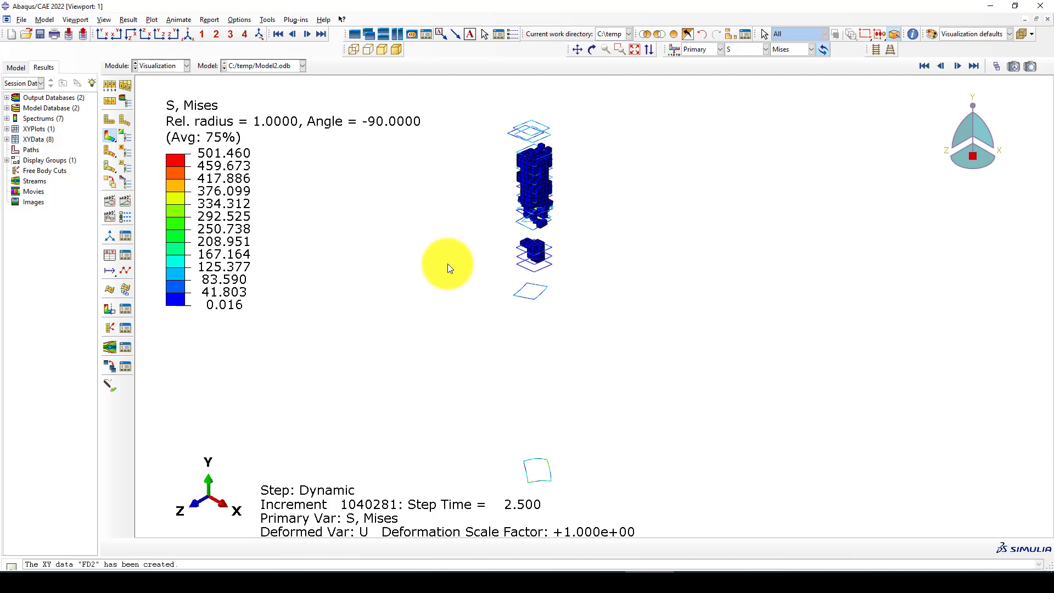
- In the Step module, set field output request F-Output-1 to 200 evenly spaced time intervals and close the request manager
left_click(161, 67)
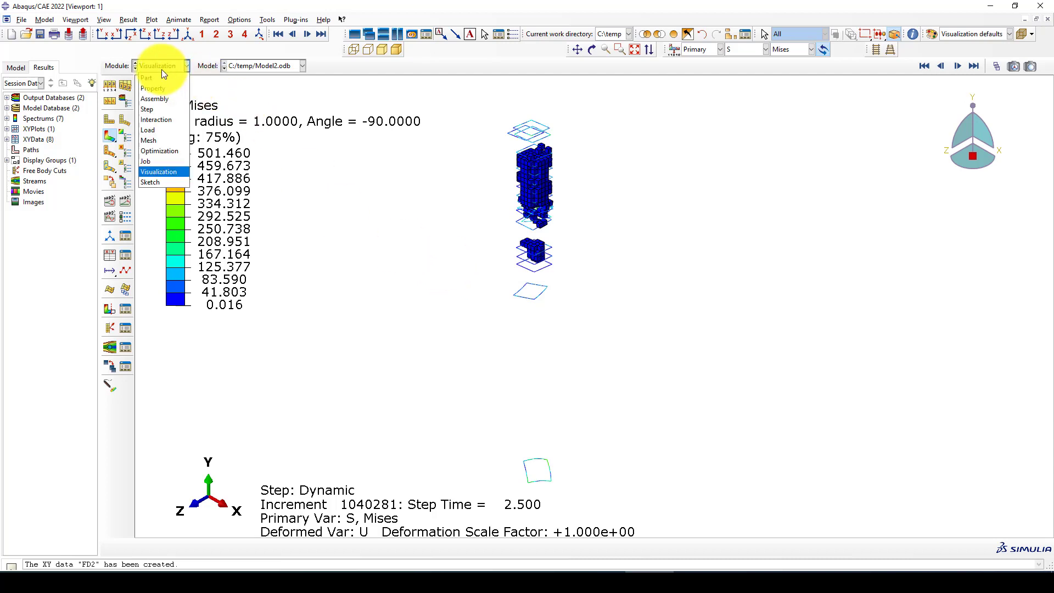
left_click(163, 112)
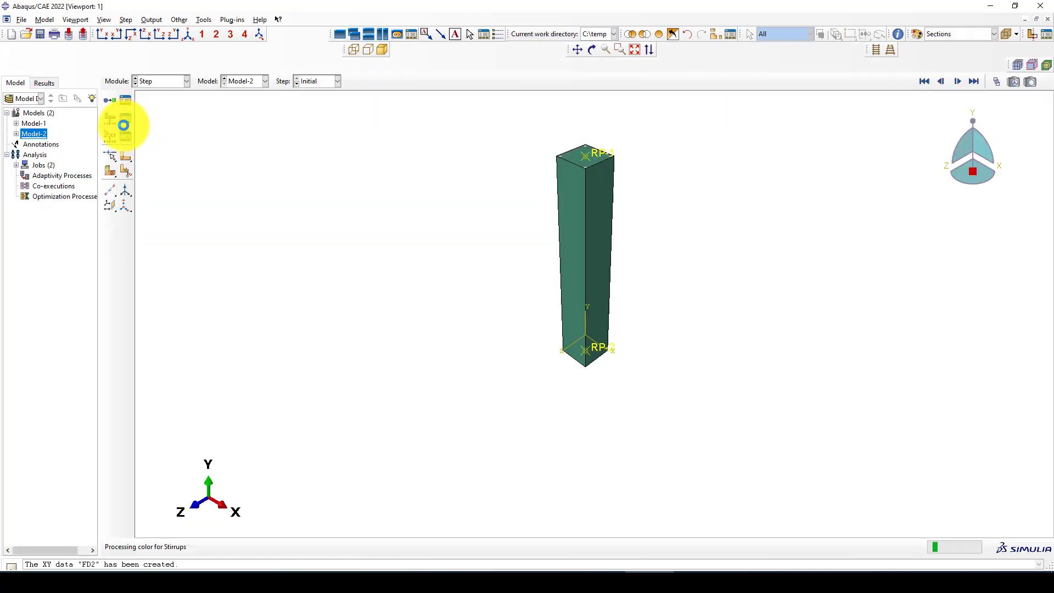
left_click(125, 119)
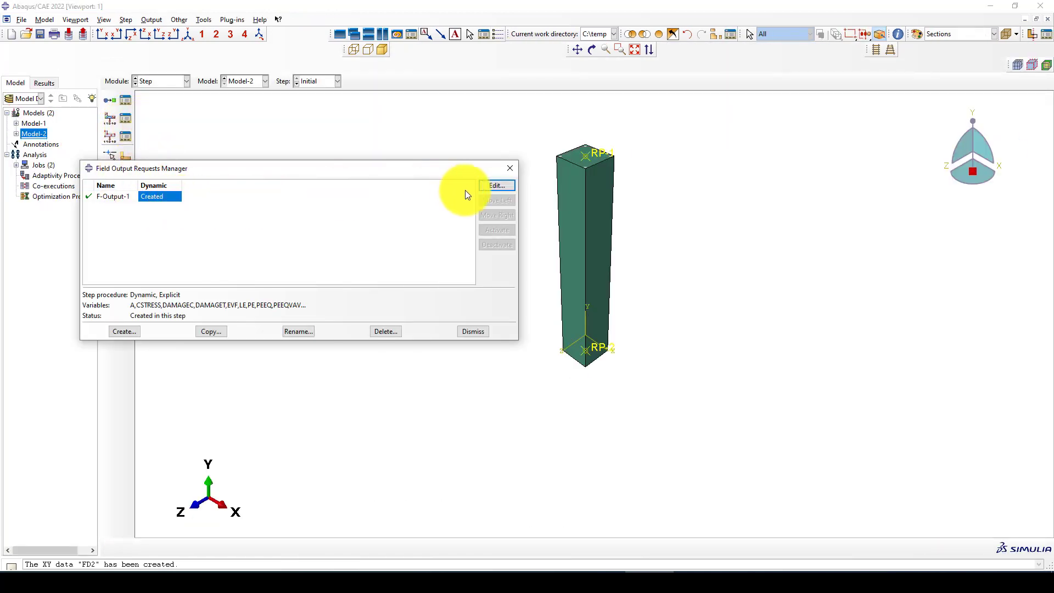
left_click(491, 190)
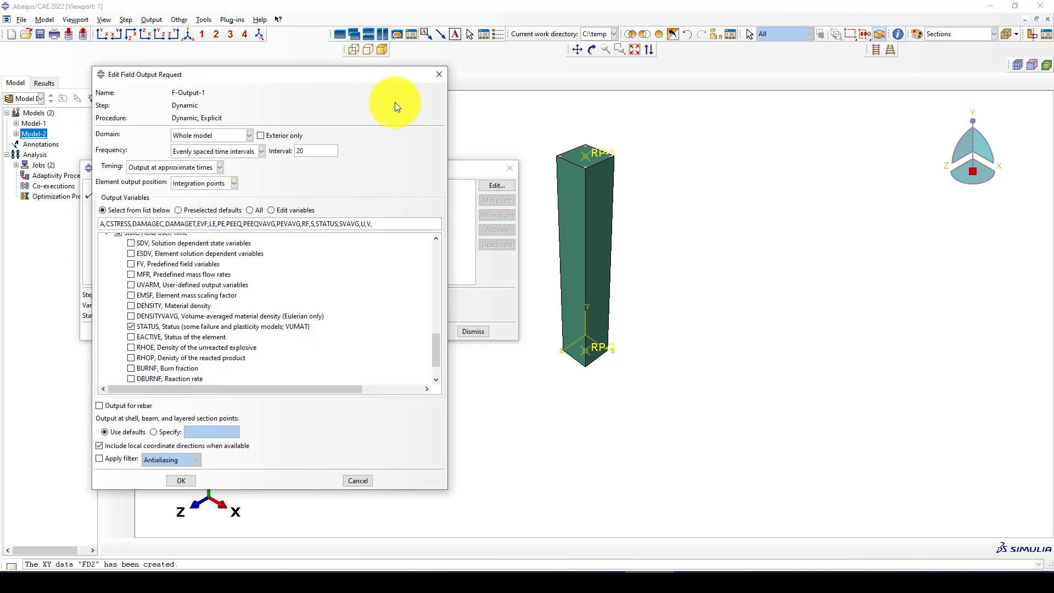
left_click(215, 150)
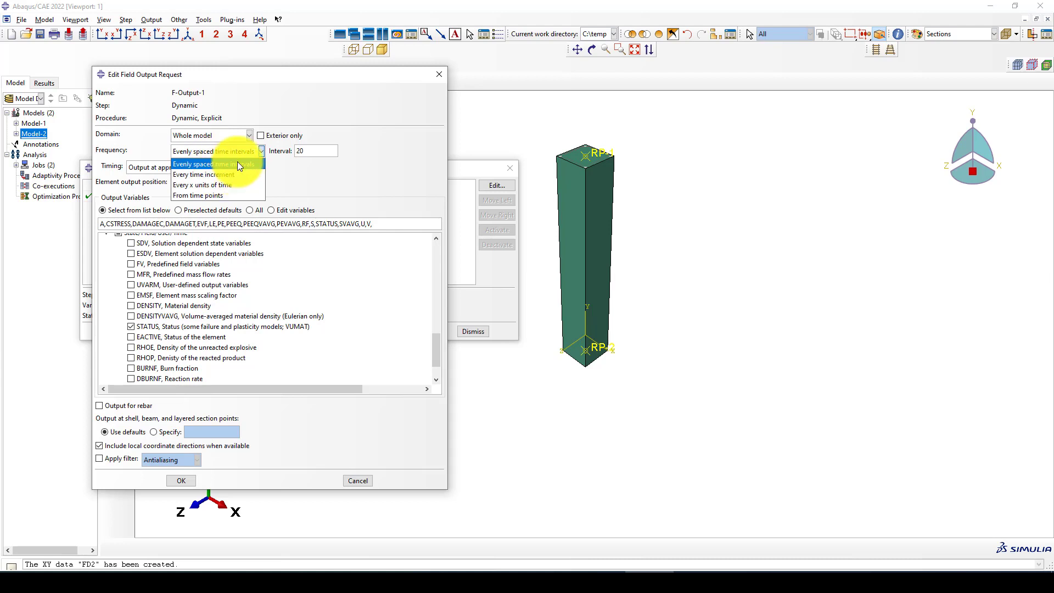
left_click(237, 163)
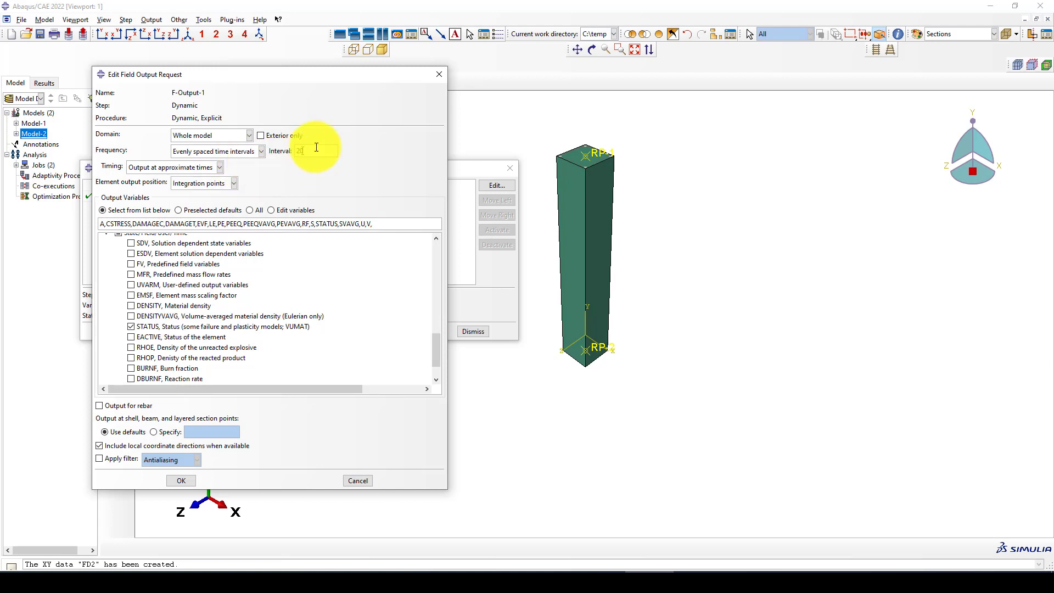
type("0")
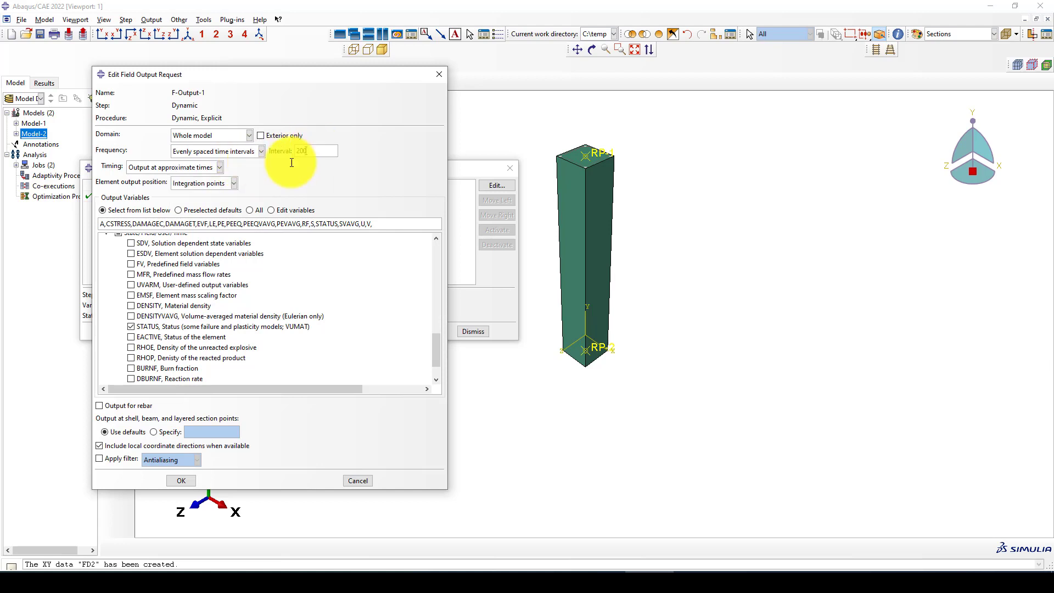
left_click(177, 481)
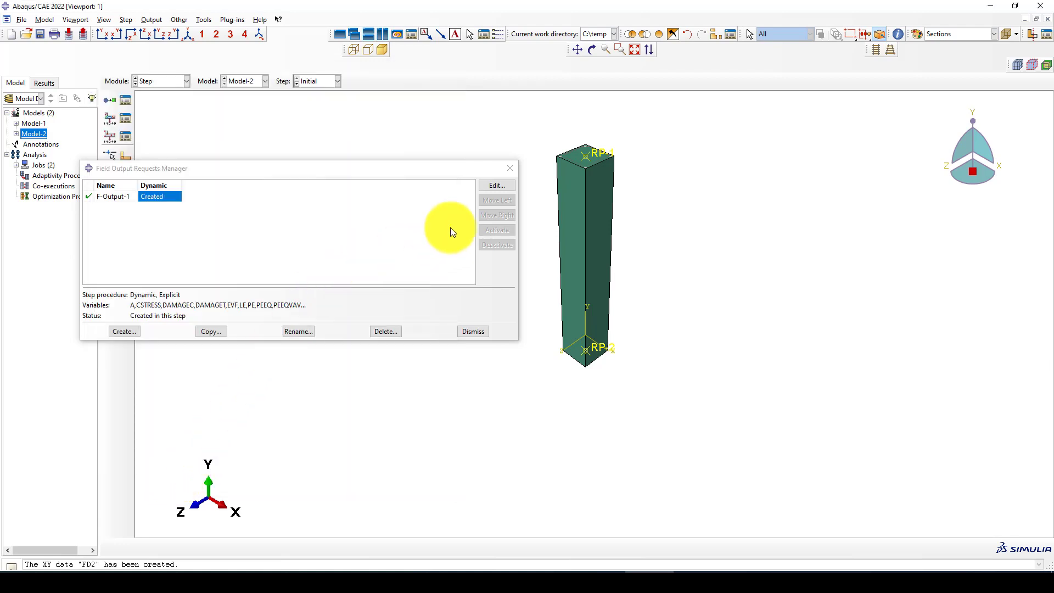
left_click(511, 168)
- Set the RF history output request's frequency to evenly spaced time intervals with an interval of 200
left_click(125, 135)
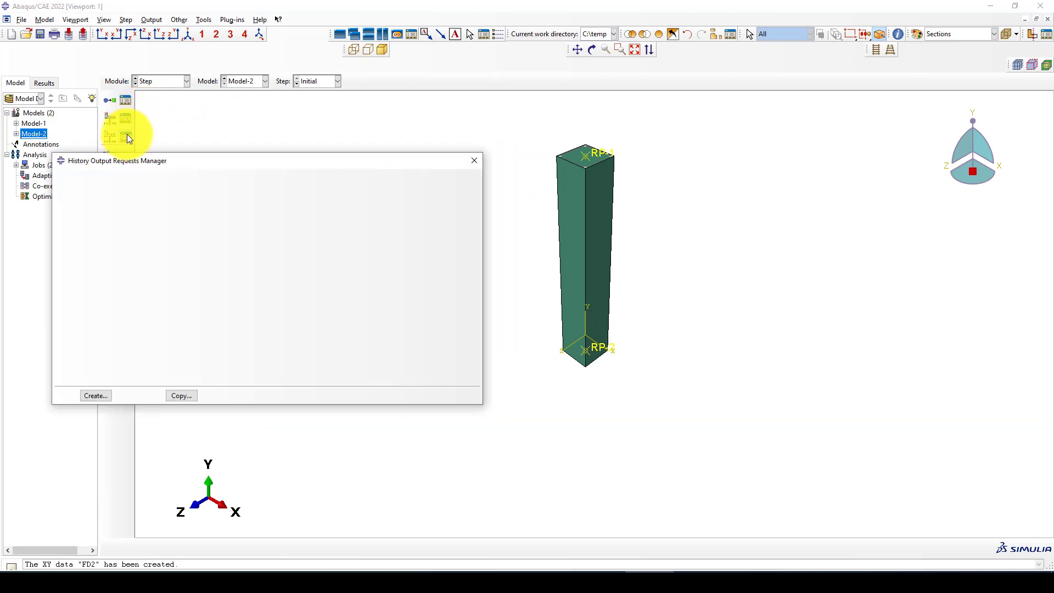
left_click(147, 200)
left_click(130, 190)
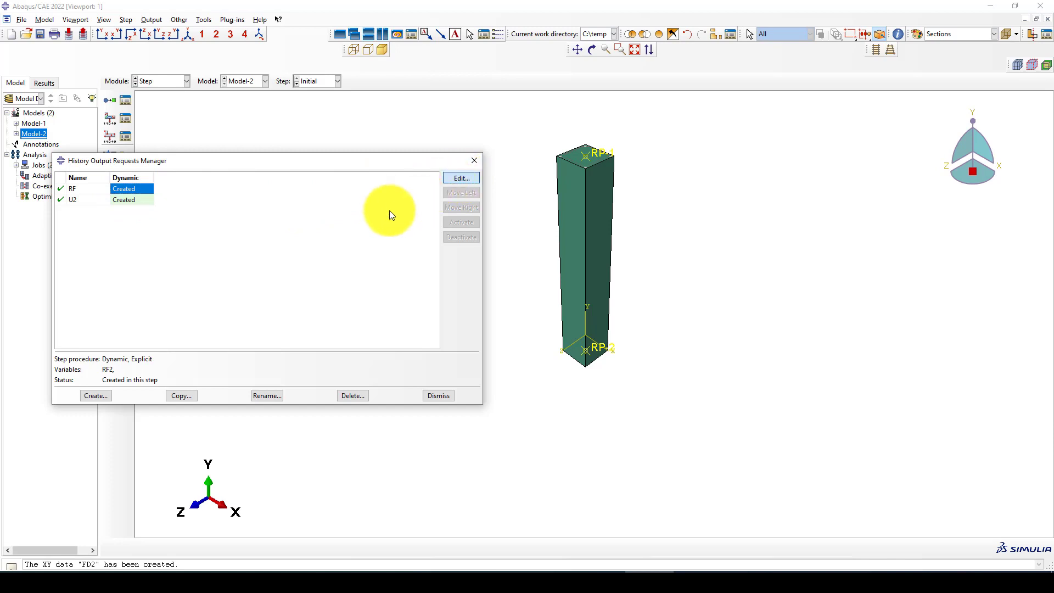
left_click(162, 209)
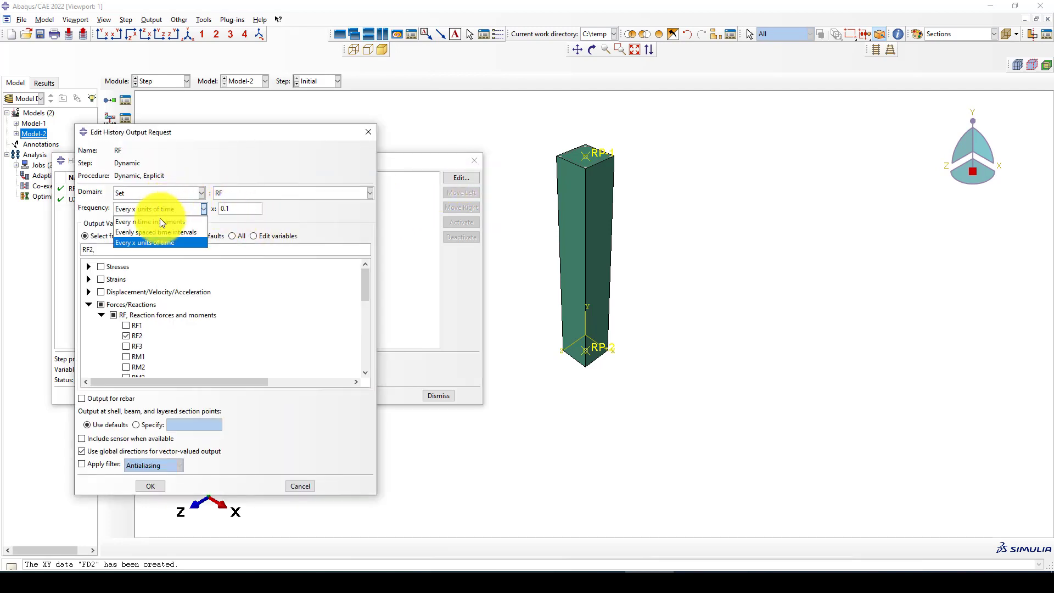
left_click(157, 222)
left_click(159, 210)
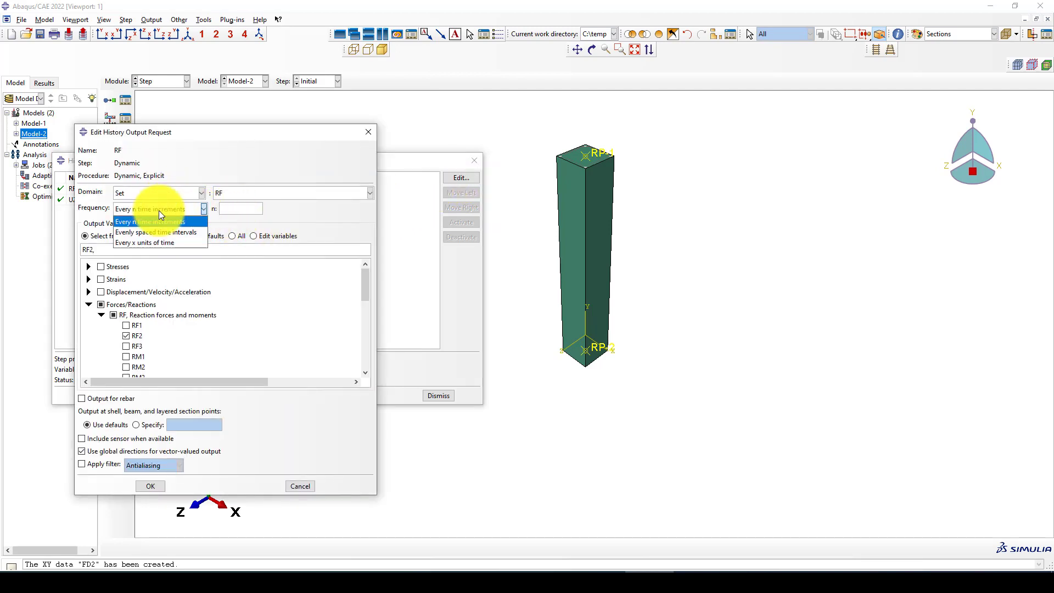
left_click(156, 232)
left_click(249, 209)
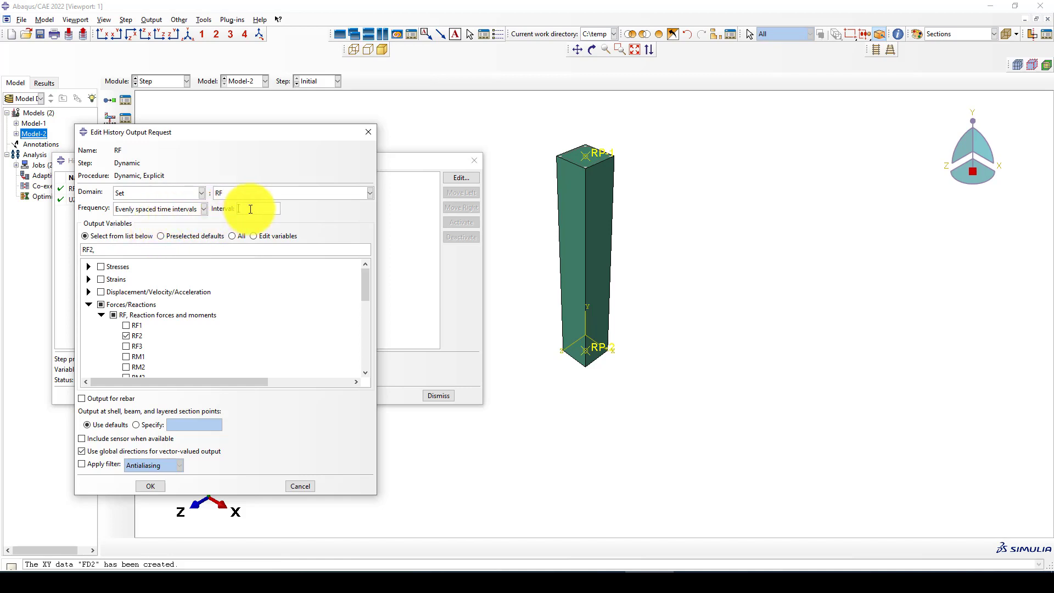
type("200")
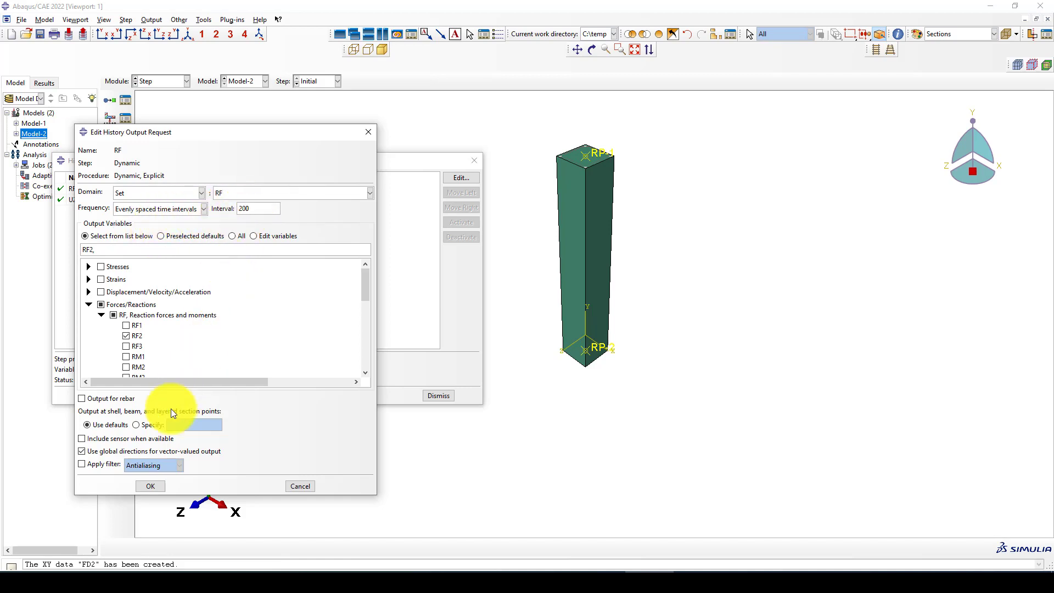
left_click(152, 485)
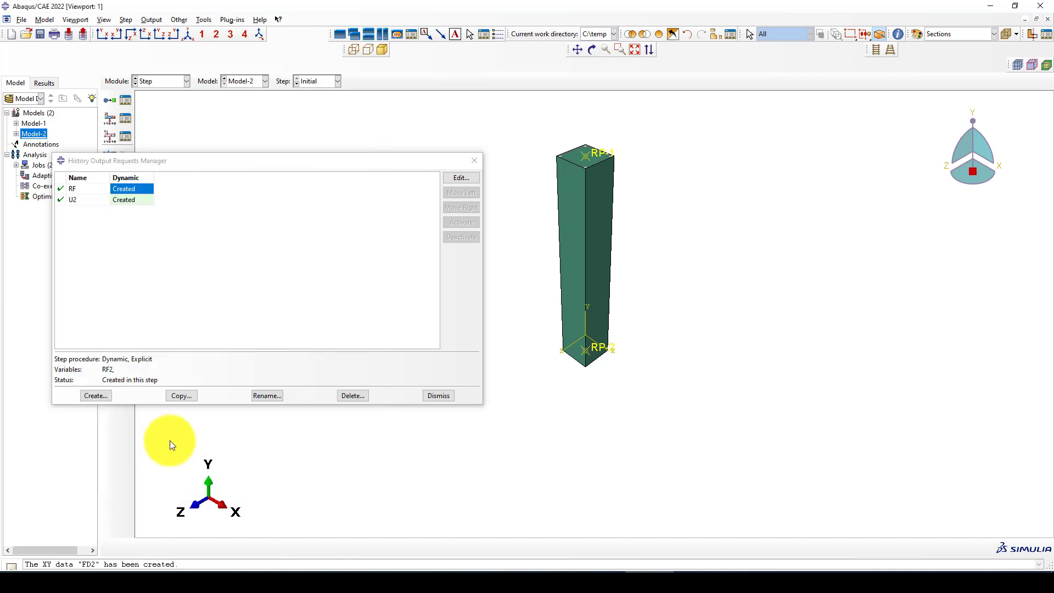
- Set the U2 history output request to 200 evenly spaced time intervals and close the request manager
left_click(133, 199)
double_click(141, 208)
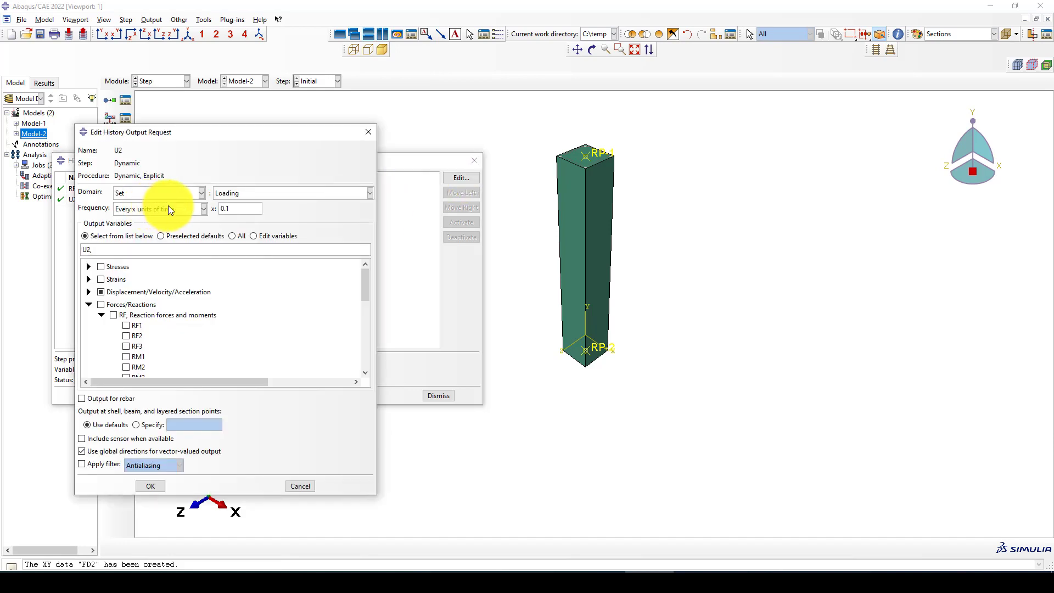
left_click(161, 209)
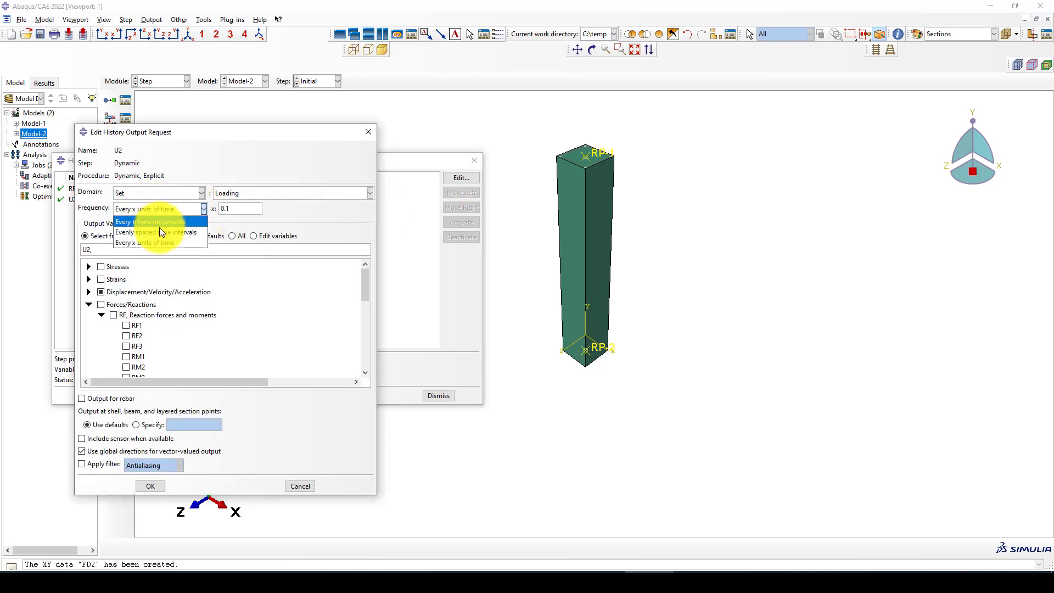
left_click(159, 231)
type("200")
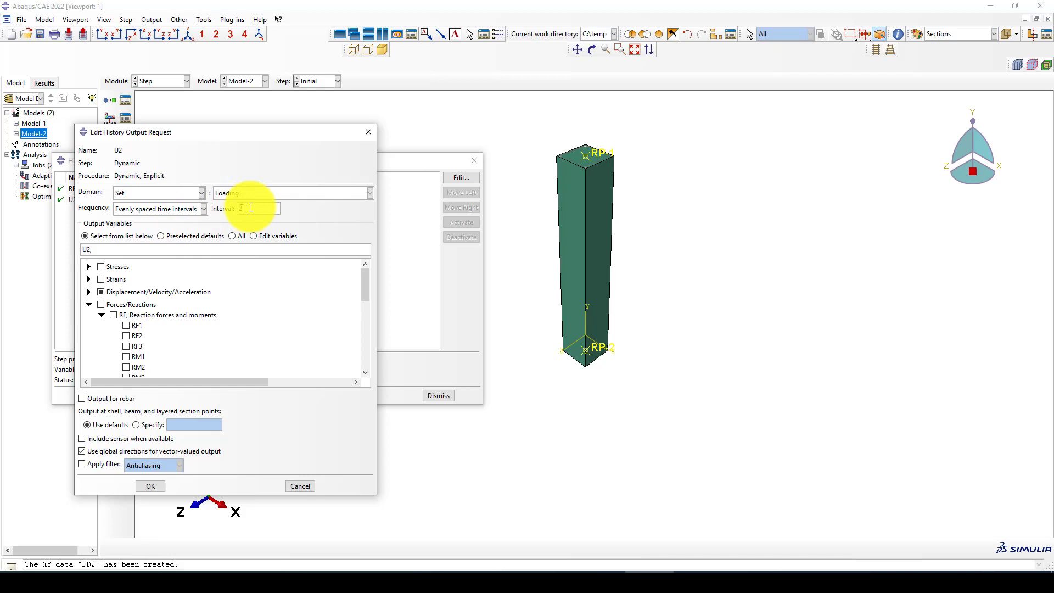
left_click(149, 487)
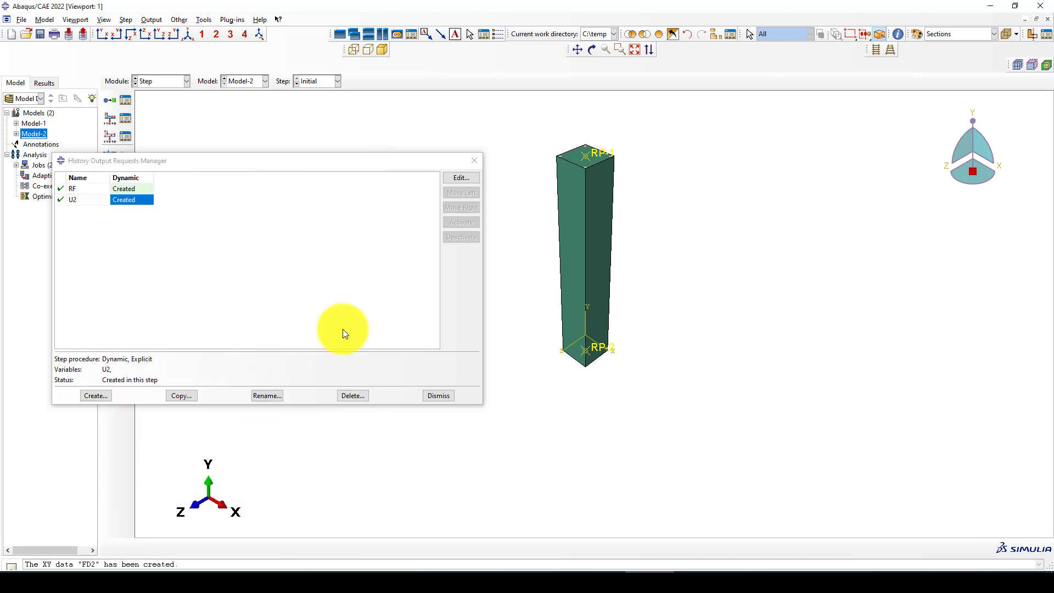
left_click(429, 392)
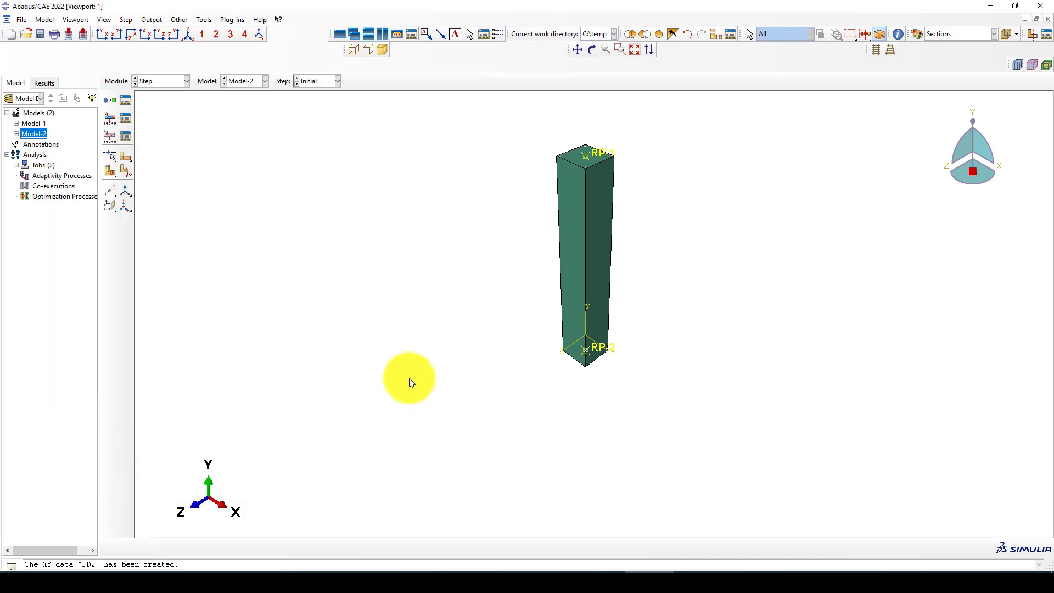
- Switch to the Job module, open the job manager and reposition it clear of the column
left_click(148, 83)
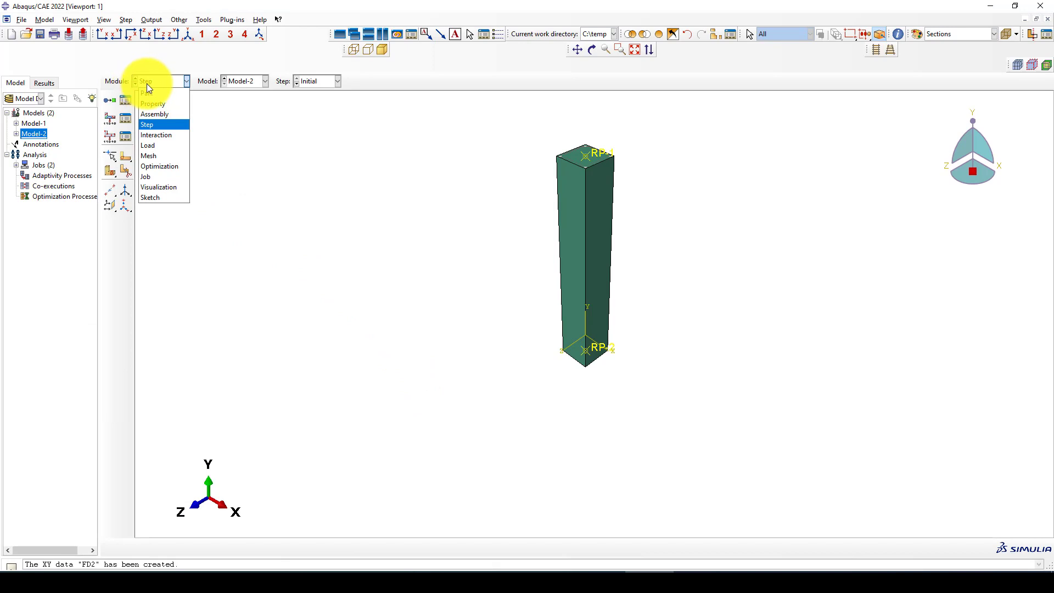
left_click(159, 178)
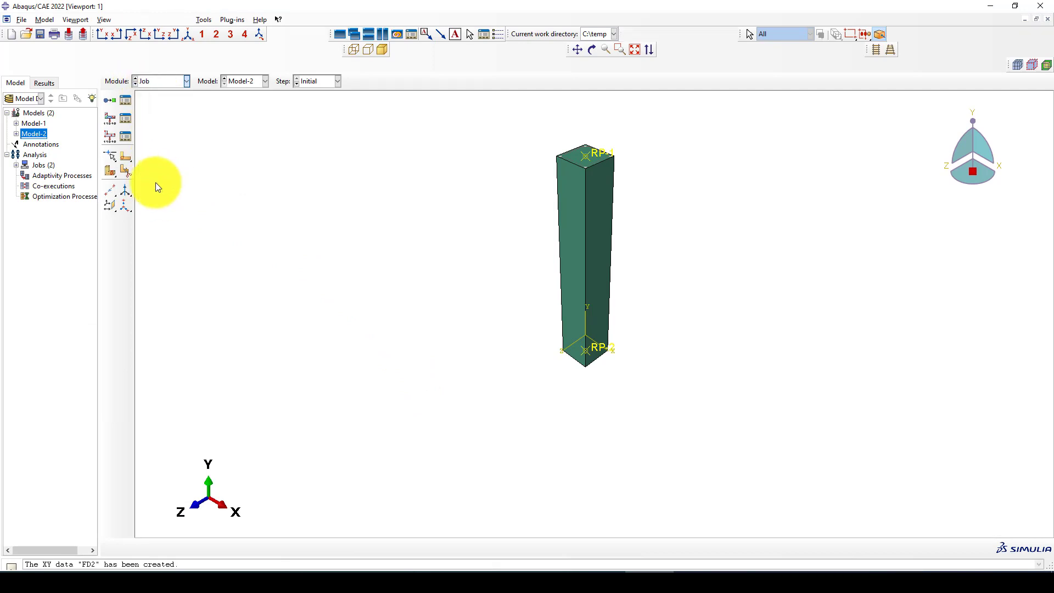
left_click(125, 100)
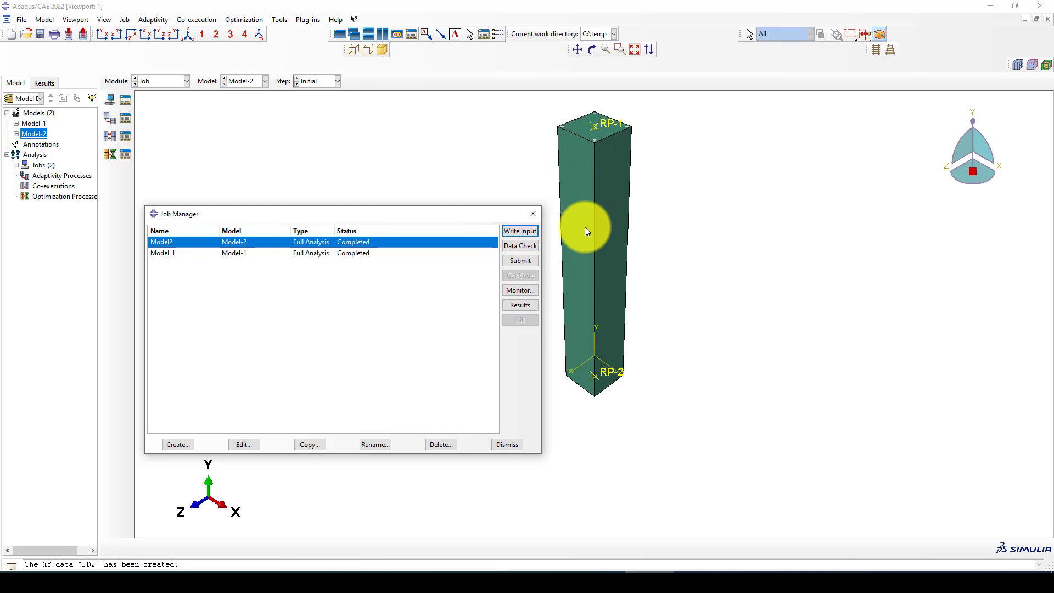
scroll(613, 148, "up", 1)
scroll(577, 168, "up", 1)
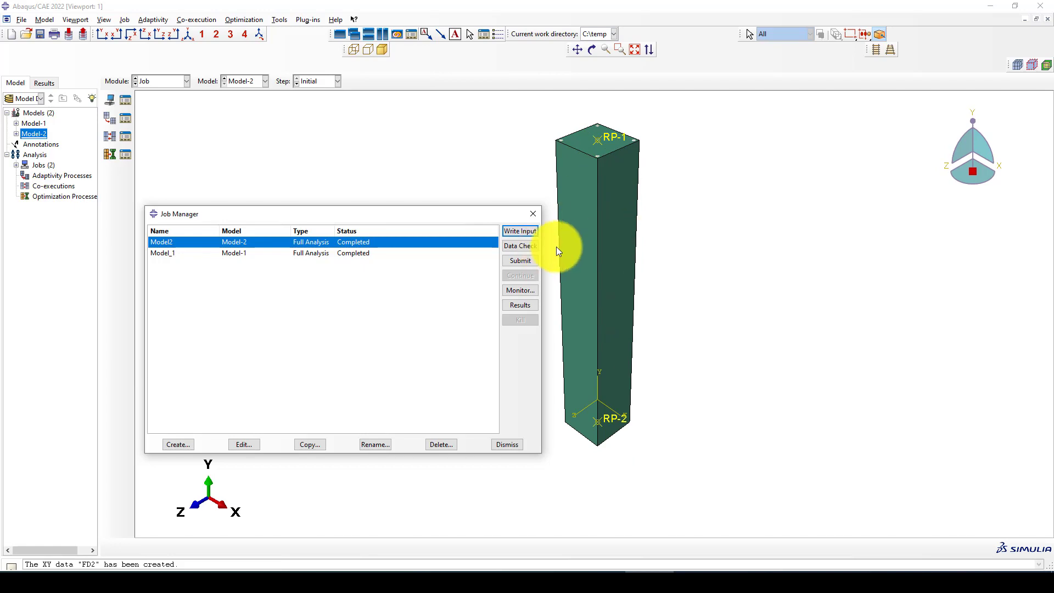
left_click_drag(475, 215, 433, 182)
scroll(605, 213, "down", 1)
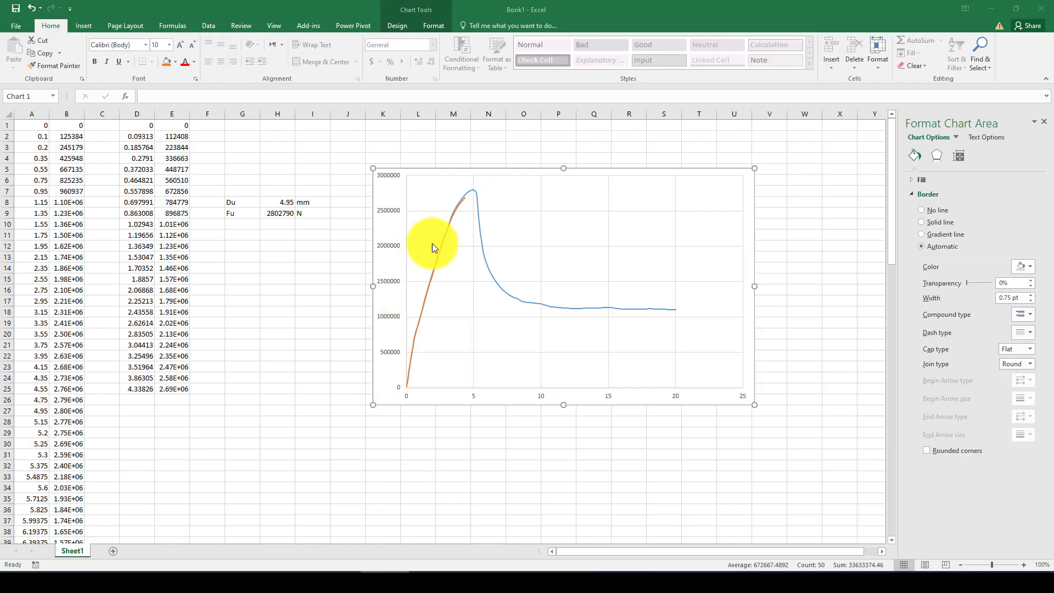
- In Excel, examine the last point of the orange force-displacement curve against the blue curve, and return to Abaqus/CAE
left_click(433, 246)
left_click(466, 201)
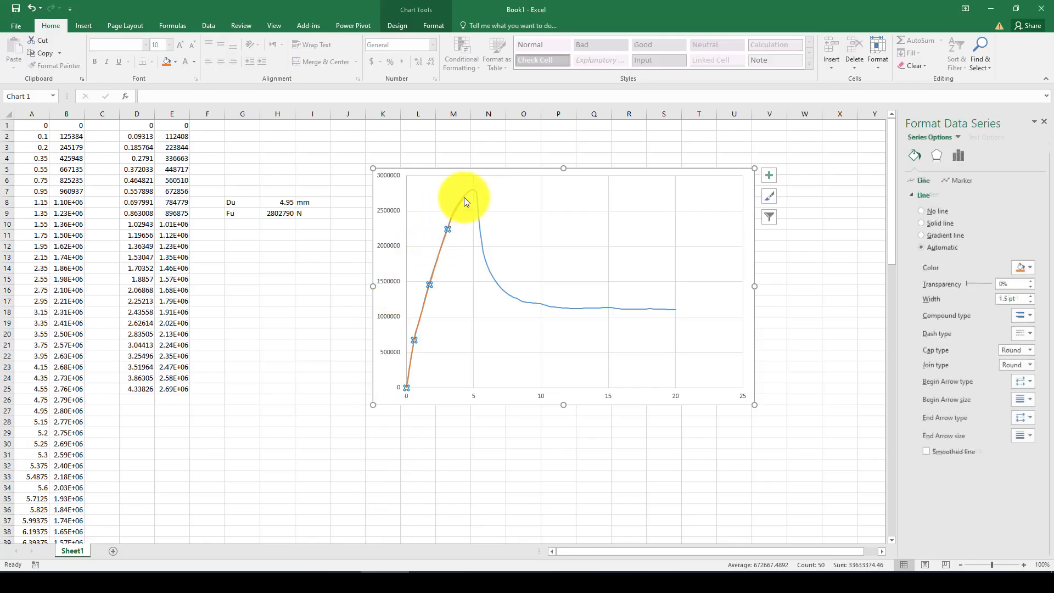
left_click(464, 206)
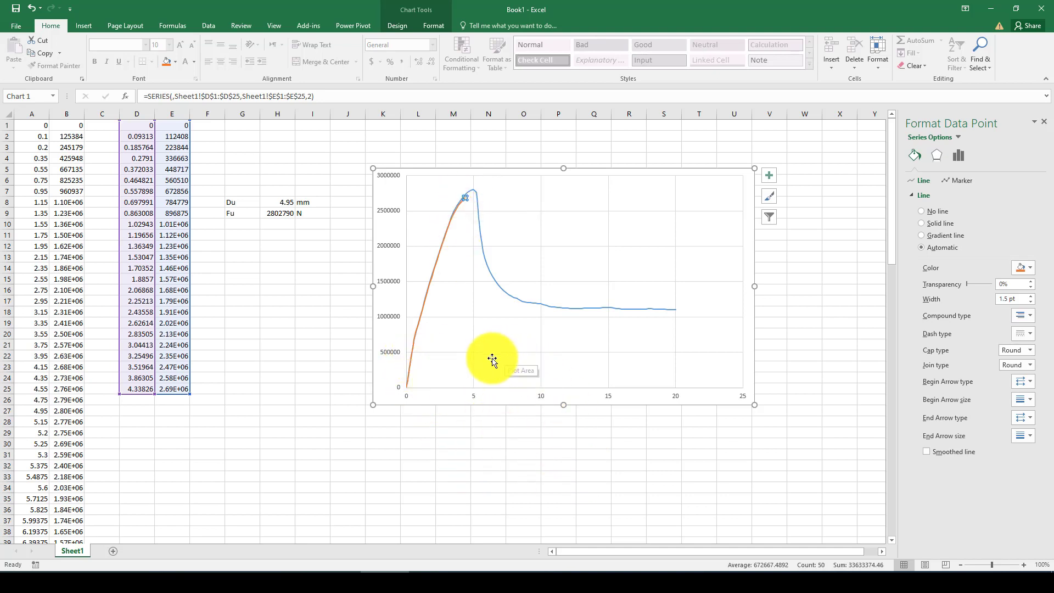
left_click(440, 399)
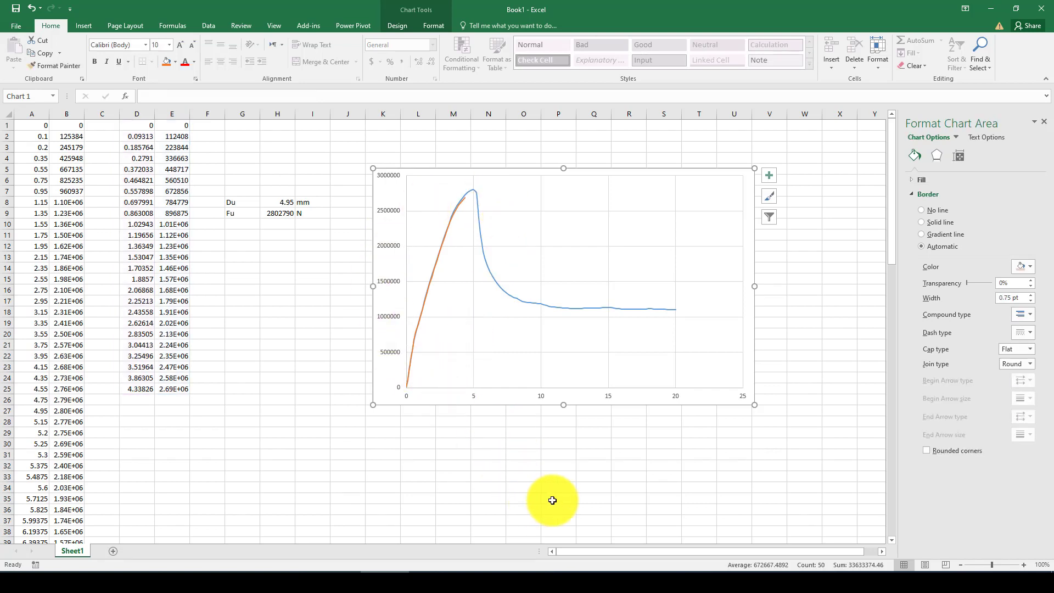
left_click(653, 570)
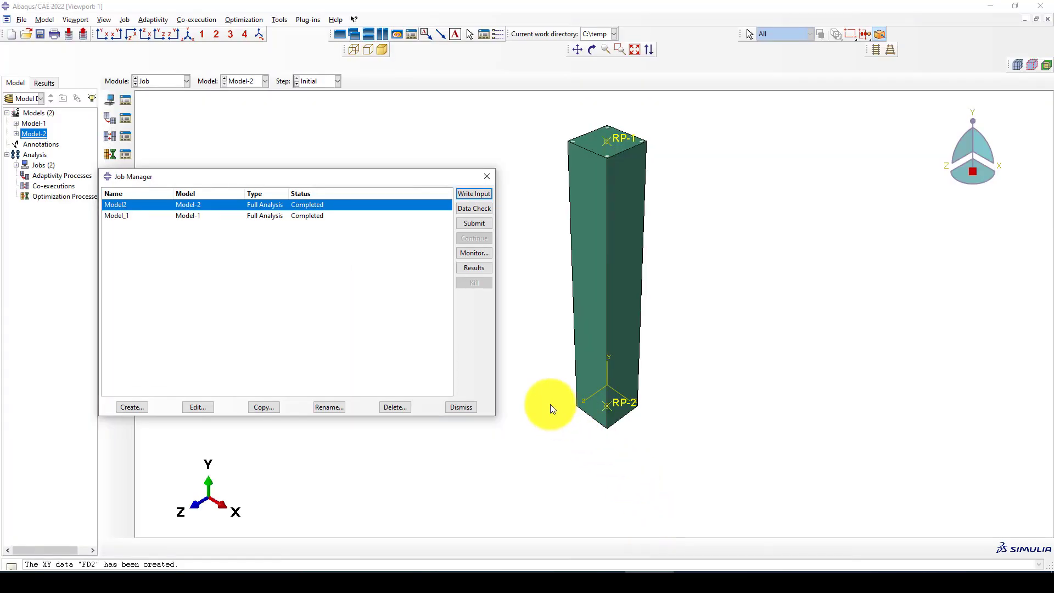